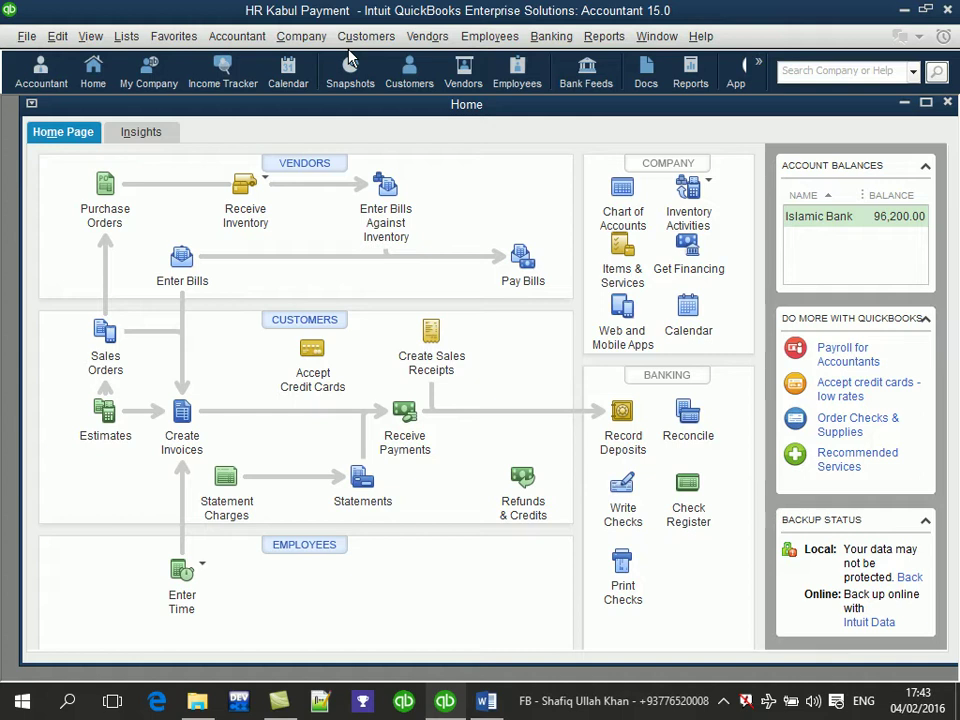
# Open the Item List, reposition its window over the Home page, and widen the Name and Description columns
pyautogui.click(127, 37)
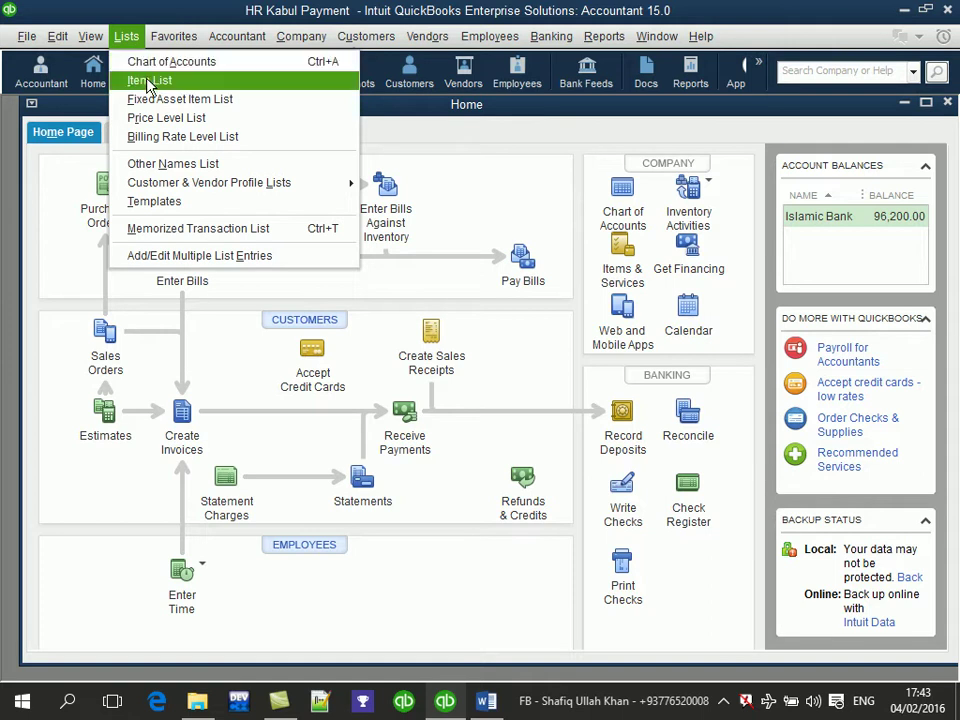
pyautogui.click(148, 82)
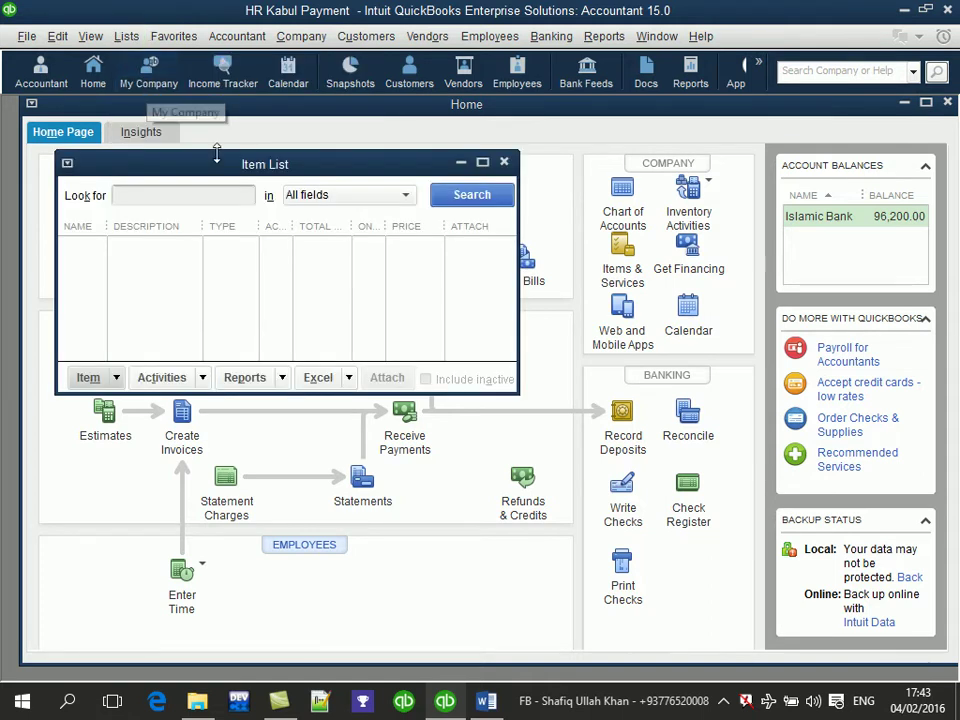
pyautogui.moveTo(256, 158); pyautogui.dragTo(522, 129)
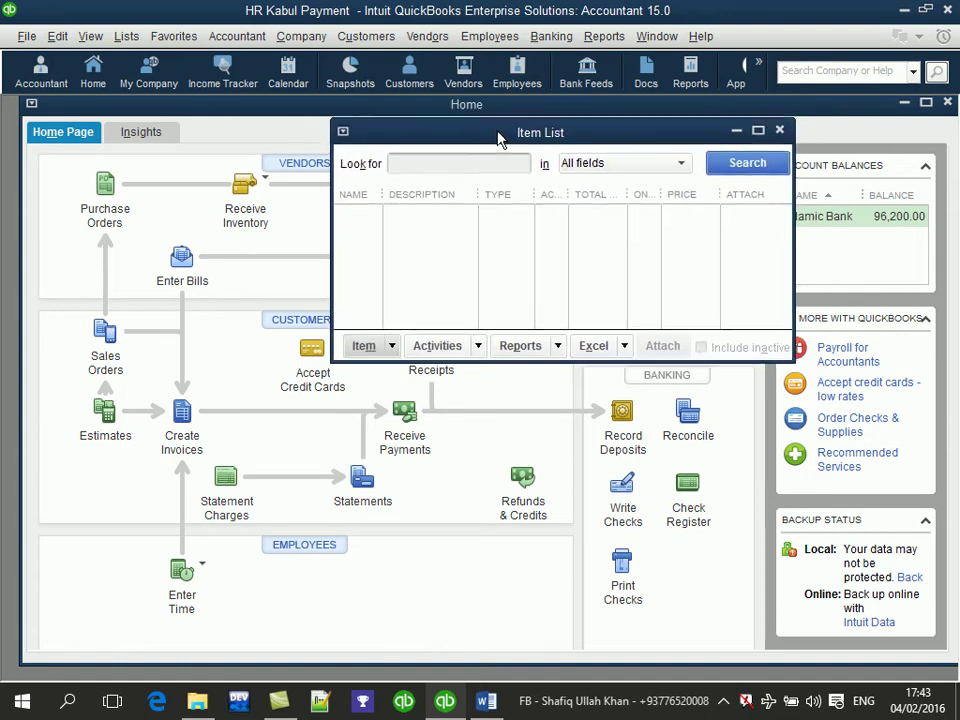
pyautogui.click(759, 128)
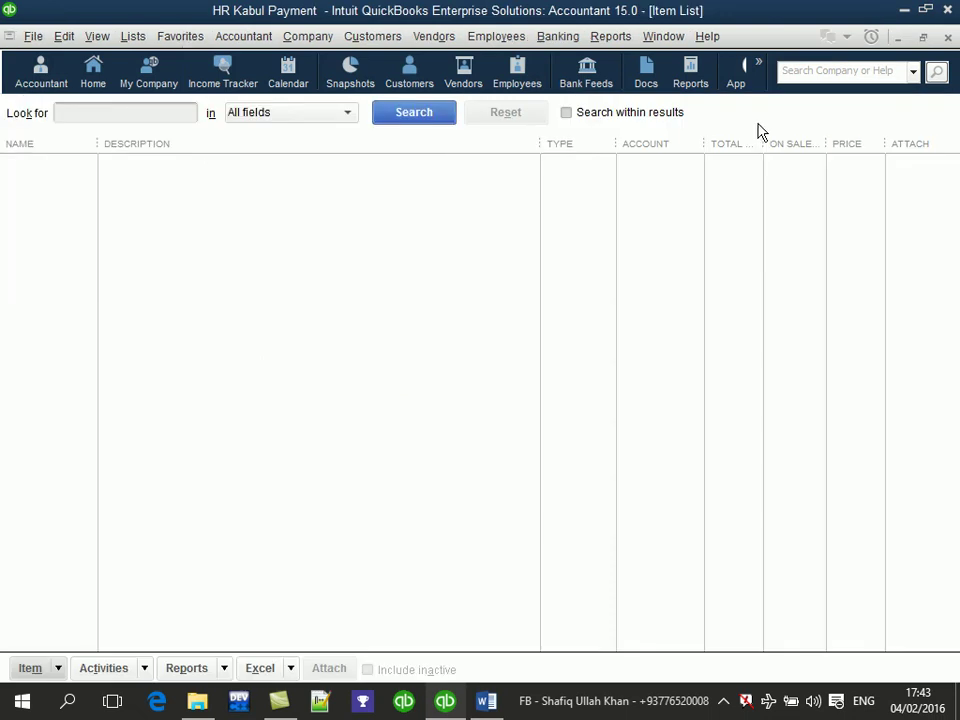
pyautogui.click(923, 37)
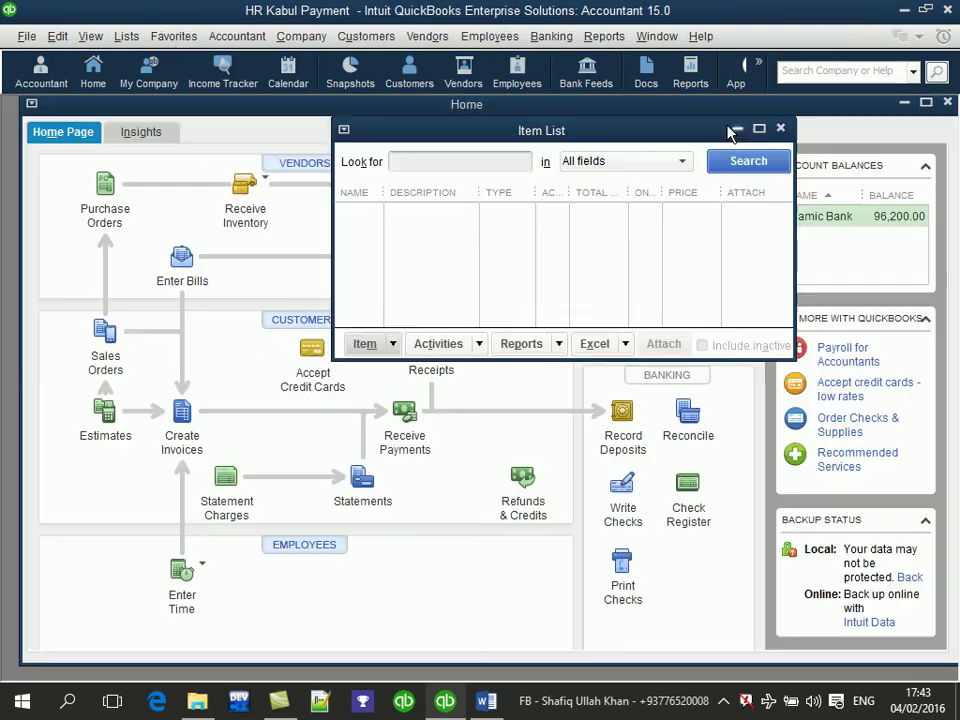
pyautogui.moveTo(585, 165); pyautogui.dragTo(598, 142)
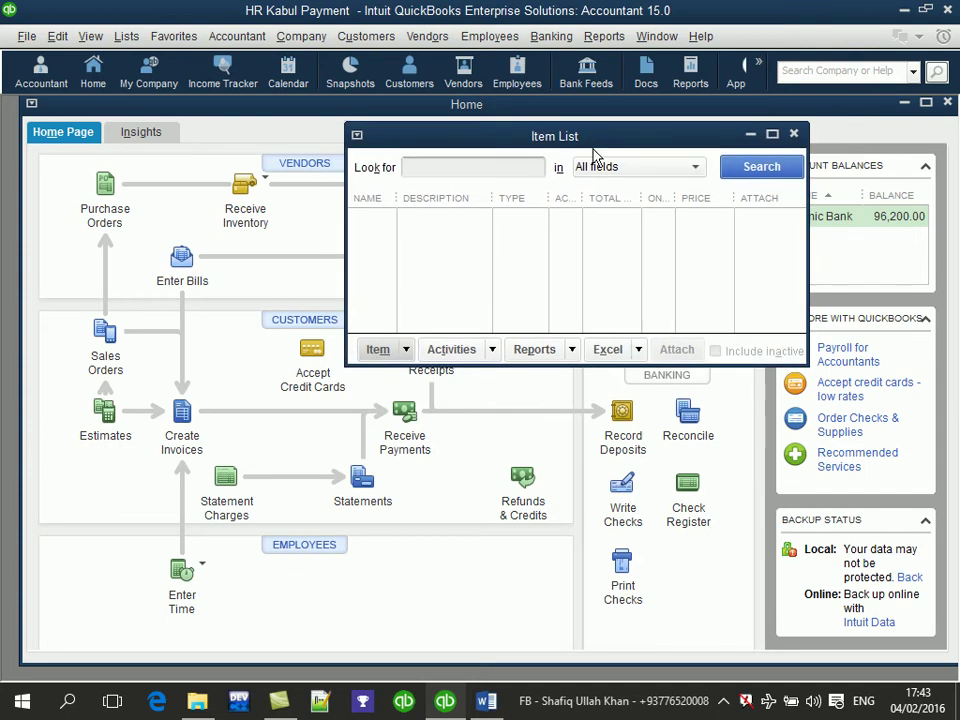
pyautogui.moveTo(403, 206); pyautogui.dragTo(417, 205)
pyautogui.moveTo(495, 191); pyautogui.dragTo(520, 195)
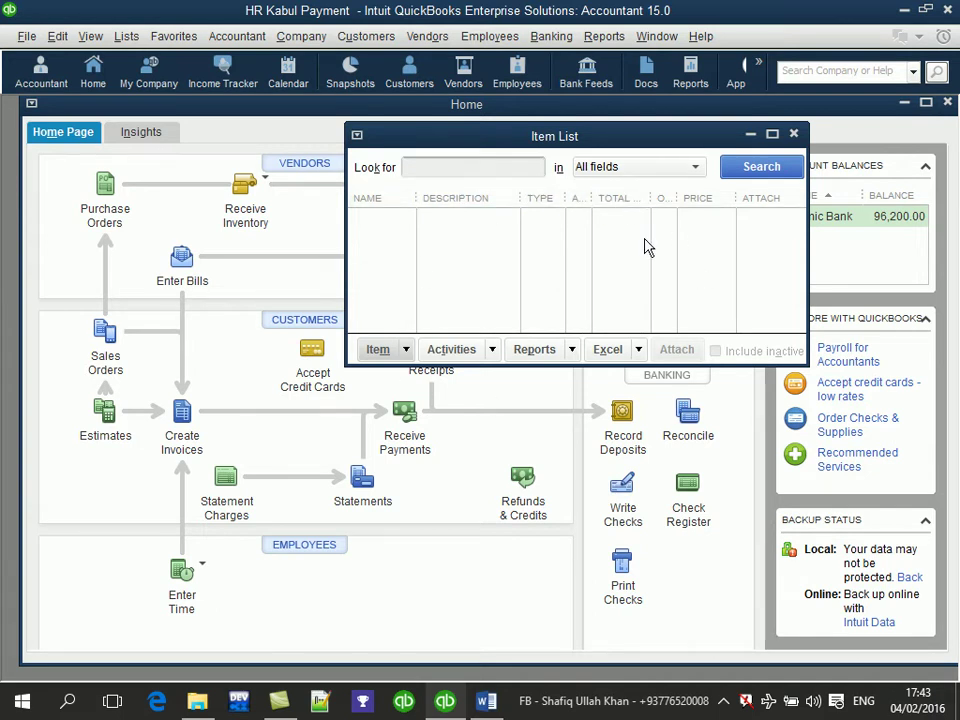
# Start a new item in the Item List with the type Inventory Part
pyautogui.click(401, 350)
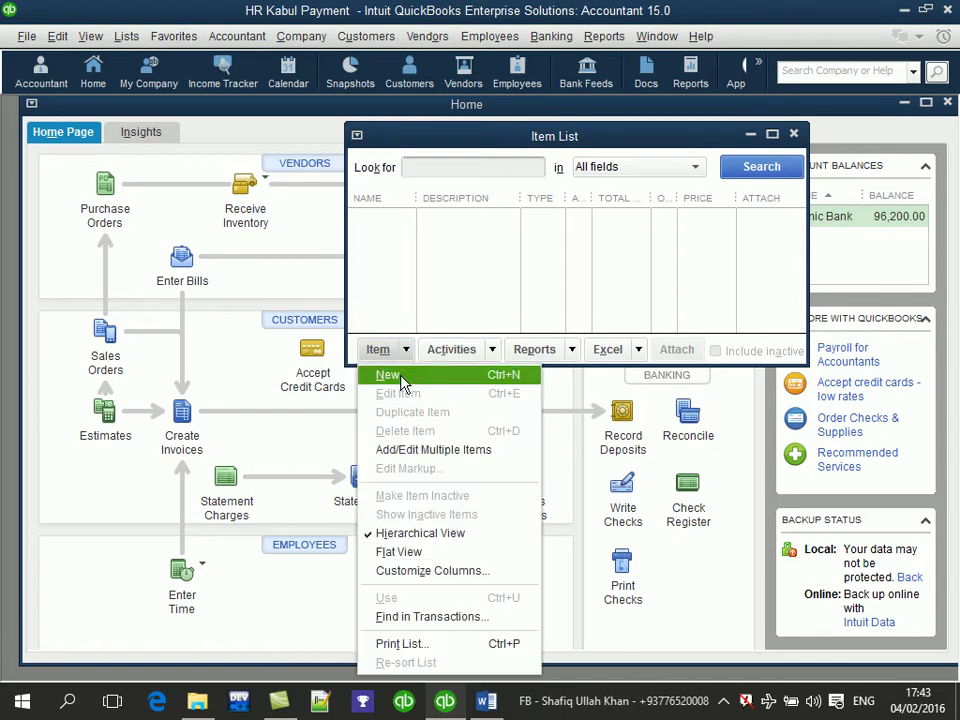
pyautogui.click(388, 375)
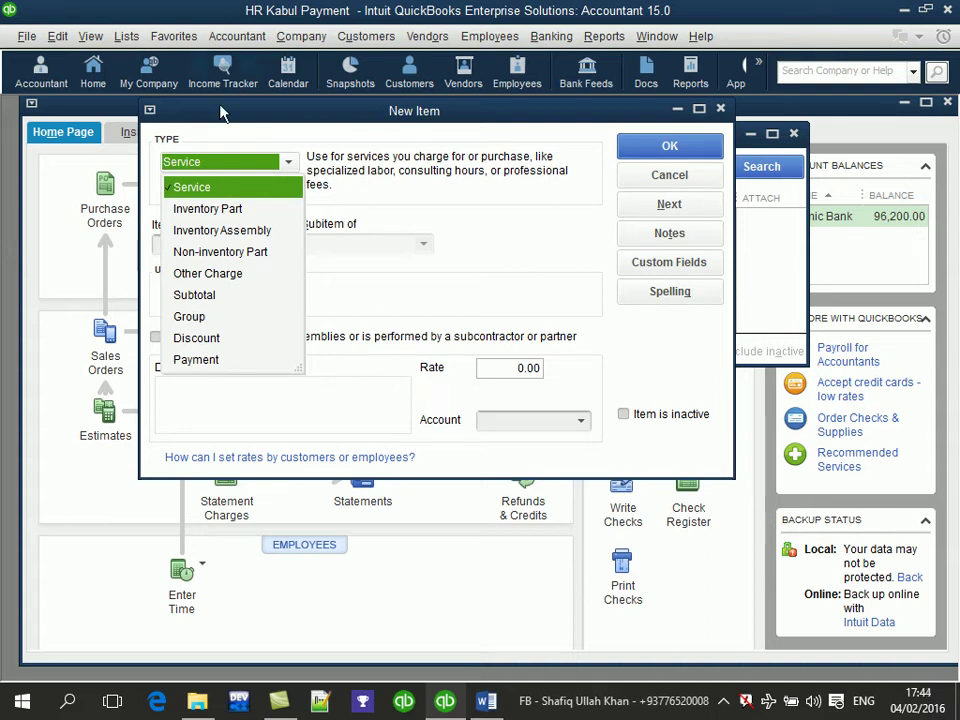
pyautogui.click(245, 209)
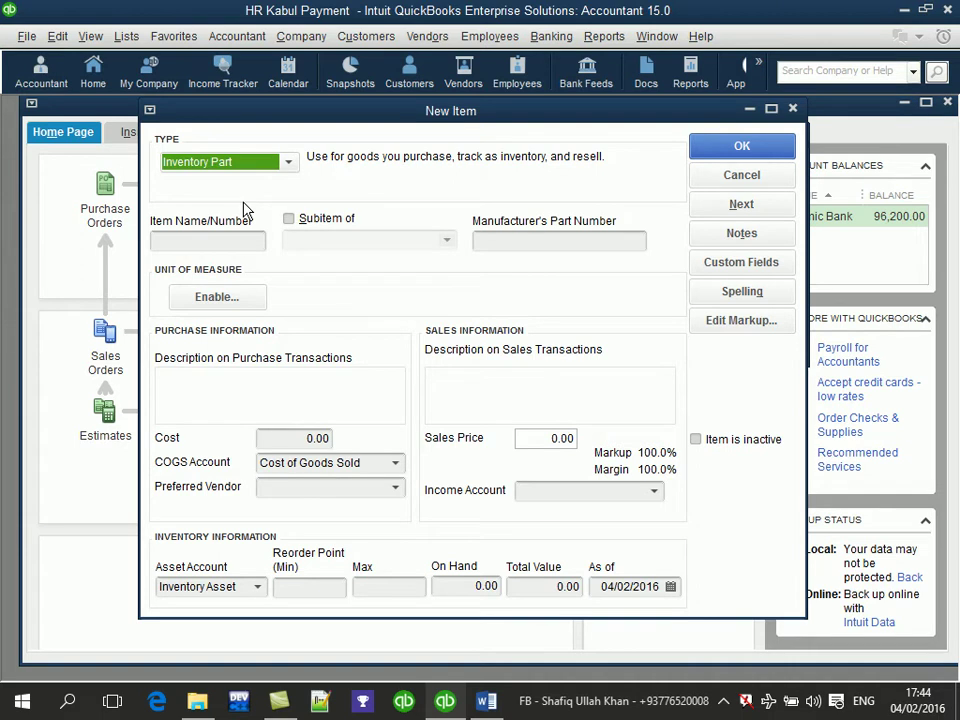
pyautogui.click(230, 163)
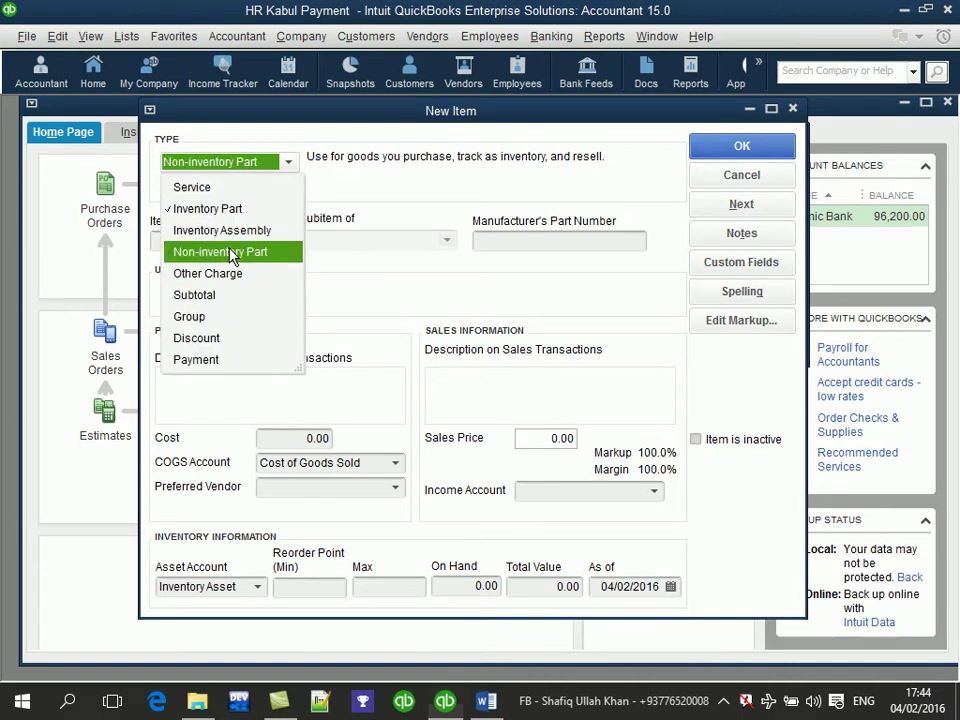
pyautogui.click(231, 252)
pyautogui.click(182, 163)
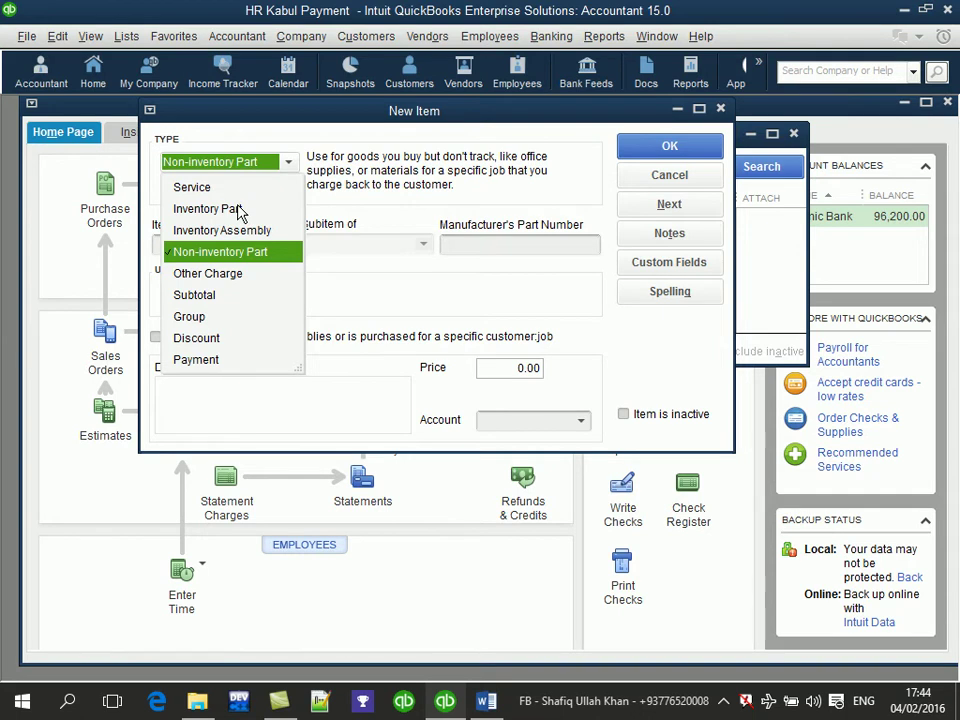
pyautogui.click(240, 212)
# Name the item CPU and enter DEL COMPANY as its description on purchase transactions
pyautogui.click(240, 241)
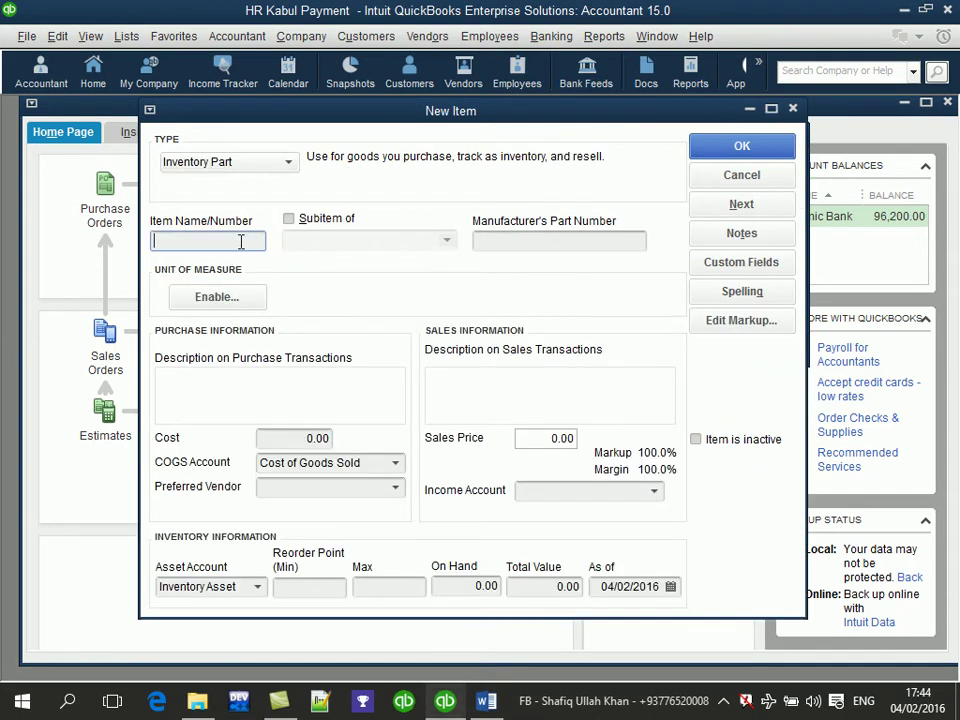
pyautogui.write('CPU')
pyautogui.click(298, 403)
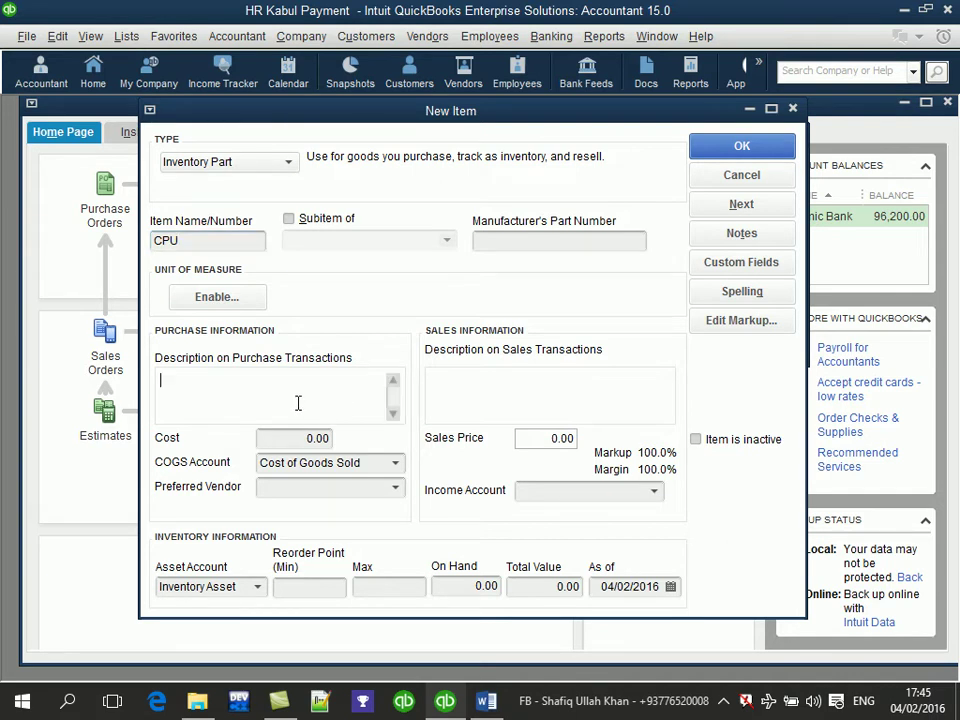
pyautogui.write('DEL COMPANY')
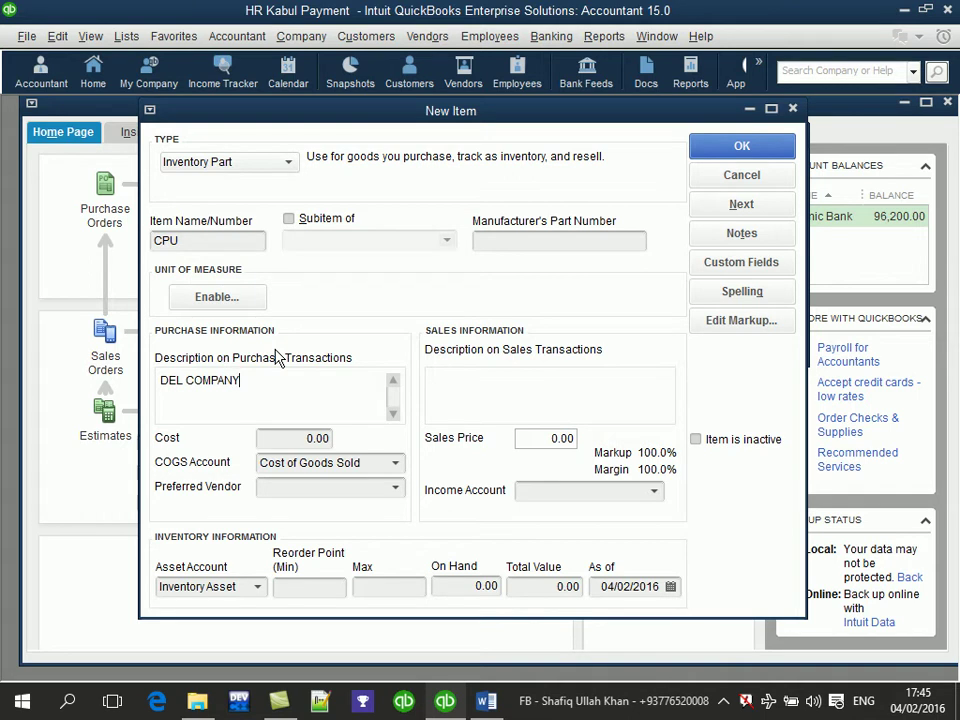
# Set the CPU item's cost to 1200 and choose Saleem oil as its preferred vendor
pyautogui.click(285, 437)
pyautogui.write('1200')
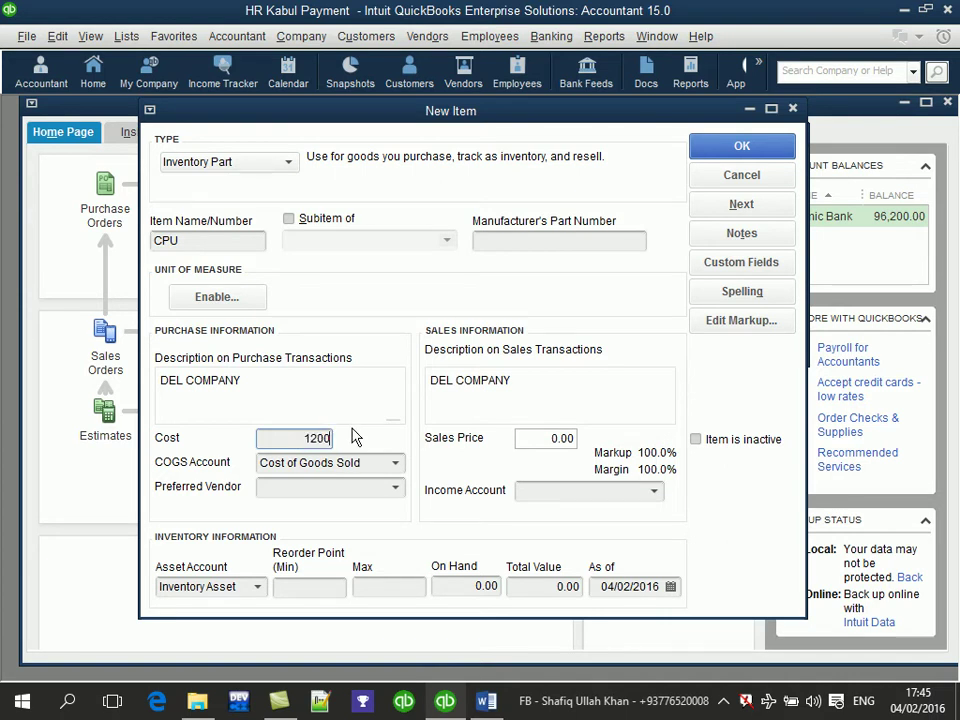
pyautogui.click(396, 487)
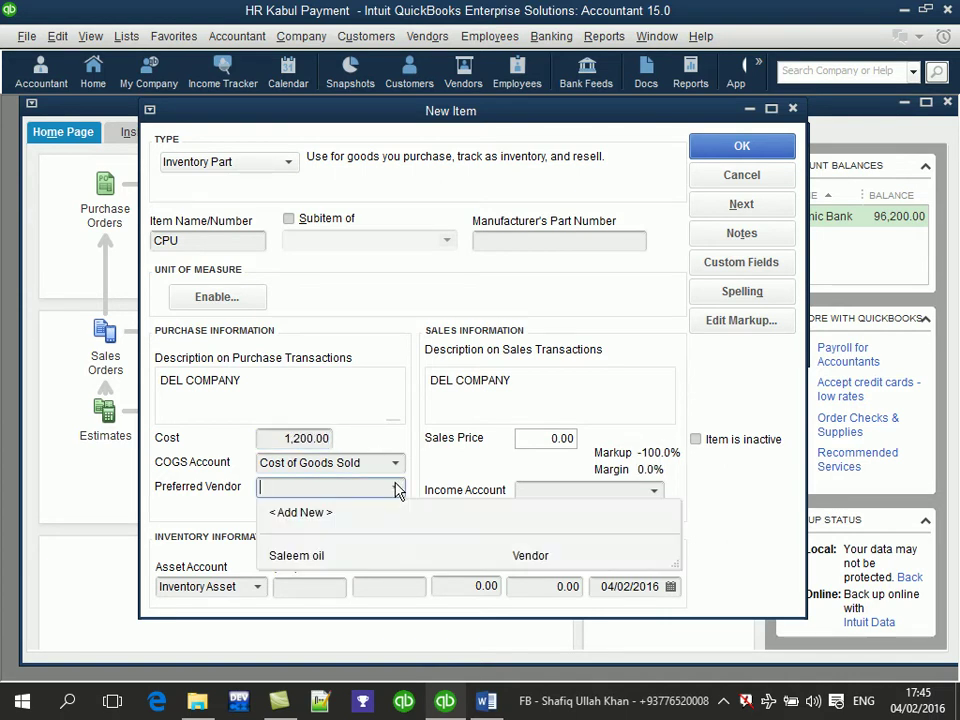
pyautogui.click(386, 558)
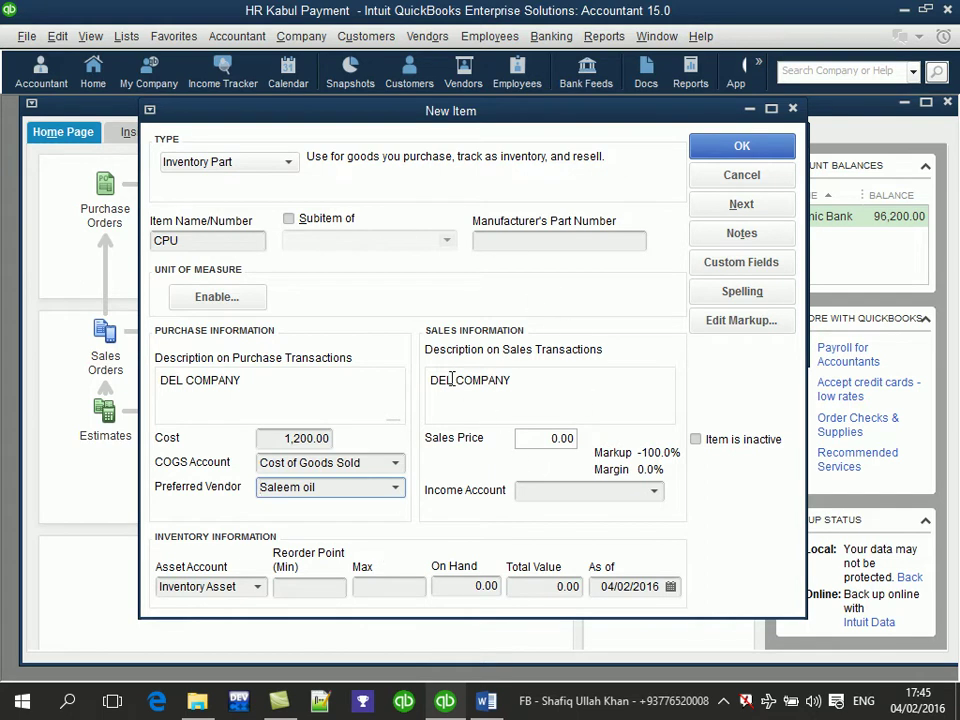
# Set the CPU item's sales price to 1400 and enter Sales as its income account
pyautogui.click(538, 437)
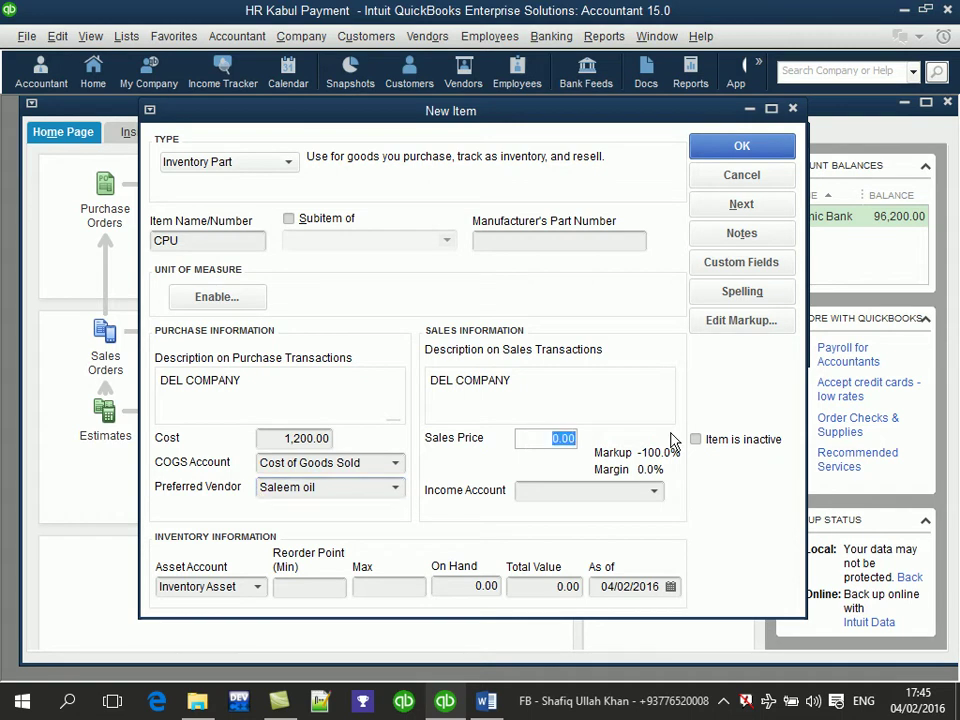
pyautogui.write('1400')
pyautogui.click(634, 491)
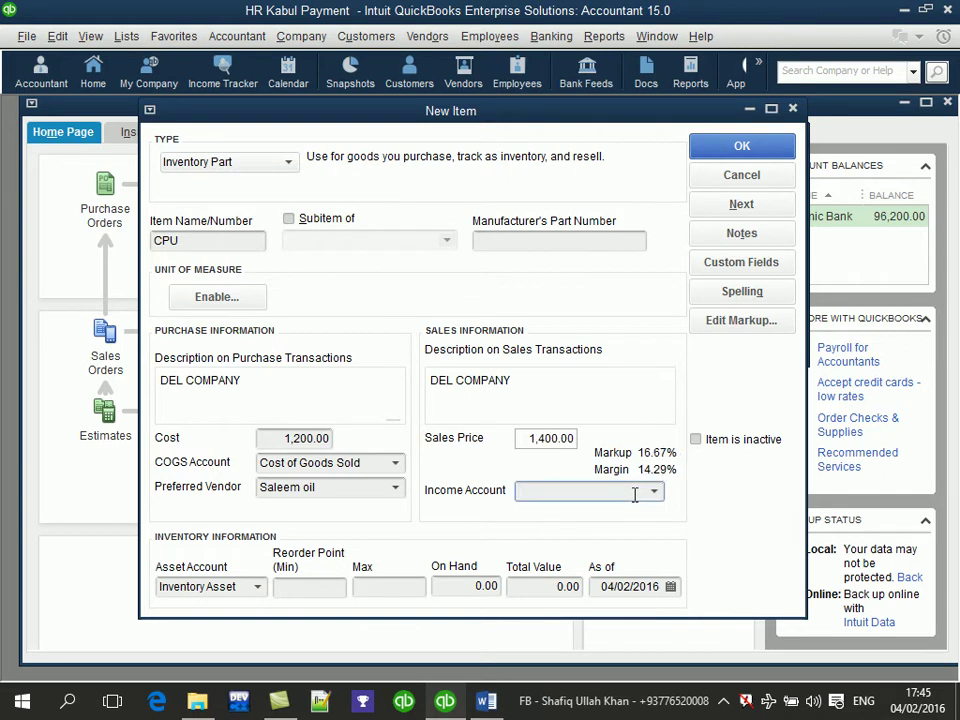
pyautogui.write('IncINOC')
pyautogui.press('BackSpace')
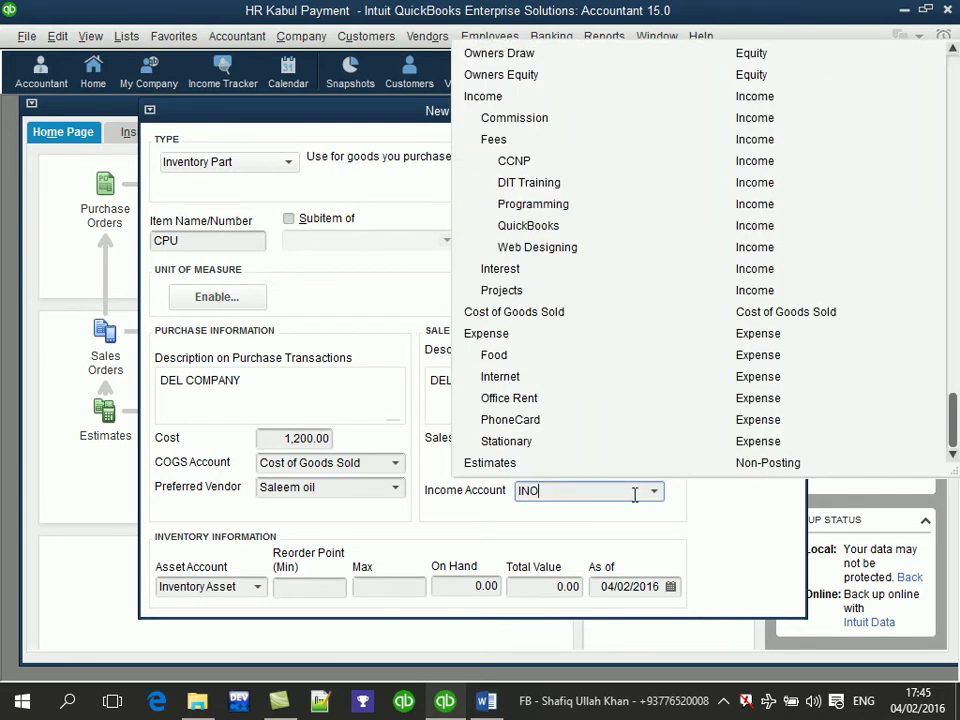
pyautogui.press('BackSpace')
pyautogui.press('BackSpace')
pyautogui.press('BackSpace')
pyautogui.write('SAL')
pyautogui.press('BackSpace')
pyautogui.press('BackSpace')
pyautogui.write('ales')
pyautogui.press('Tab')
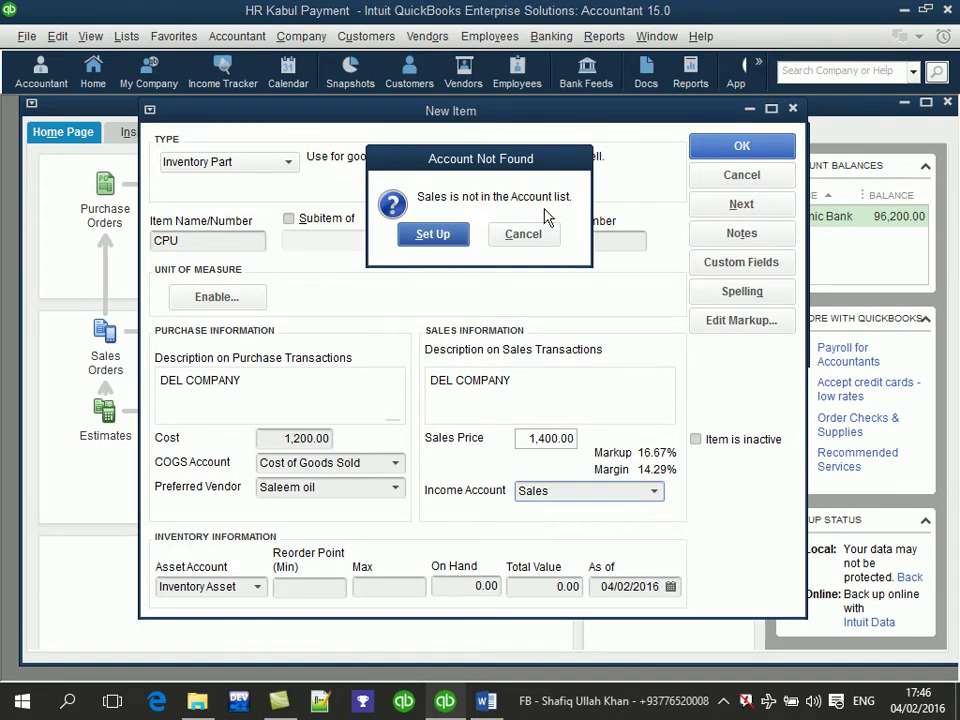
# Set up the Sales account as a subaccount of Income and save it
pyautogui.click(442, 241)
pyautogui.click(390, 240)
pyautogui.write('I')
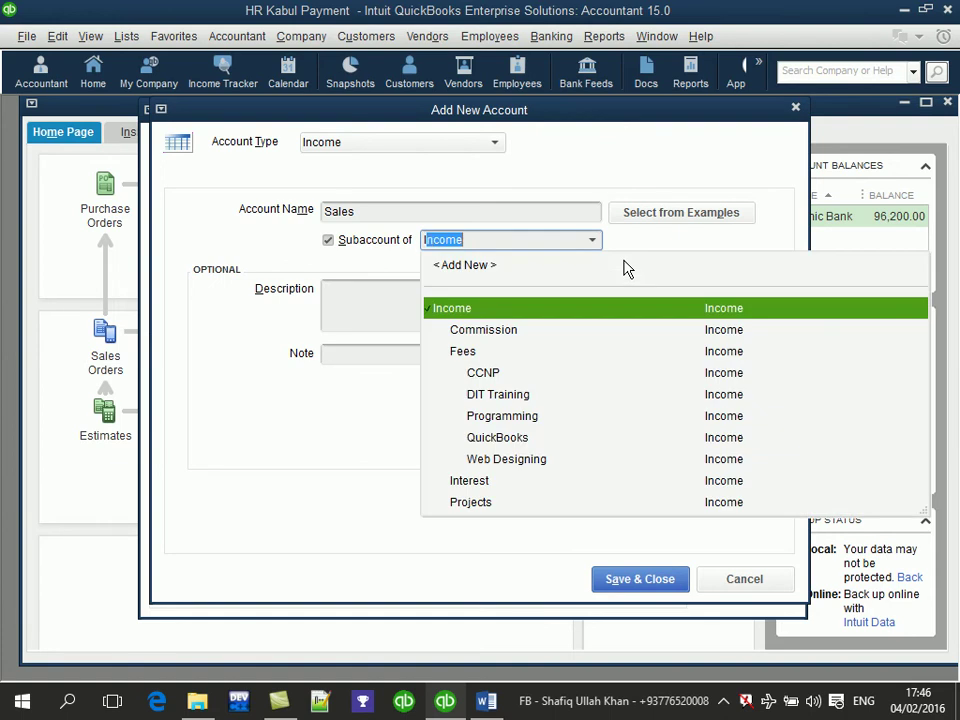
pyautogui.write('n')
pyautogui.press('Tab')
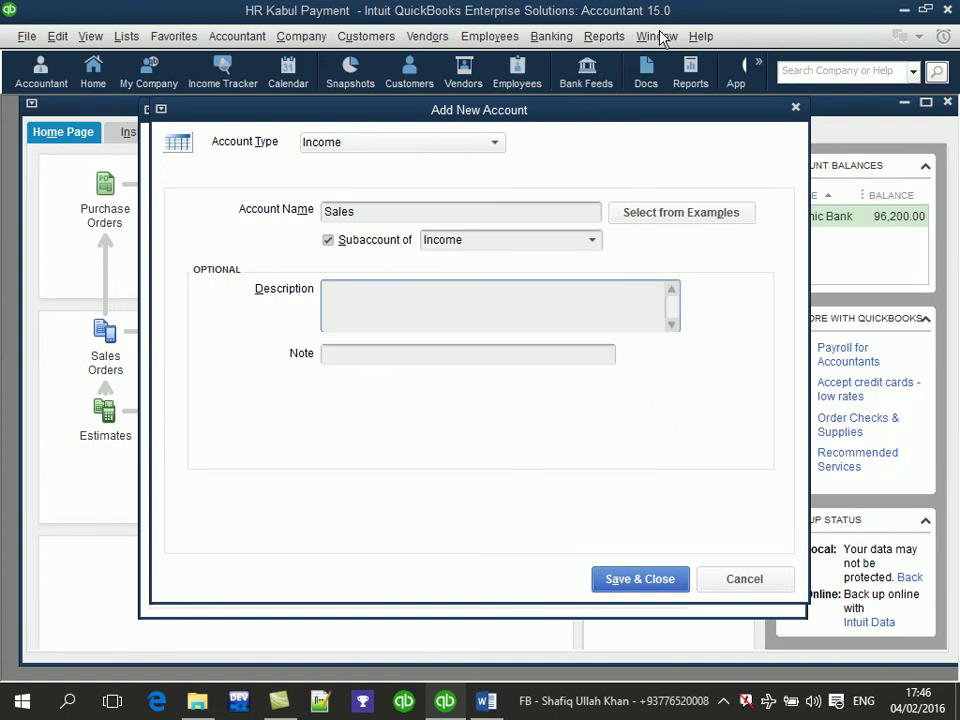
pyautogui.click(660, 580)
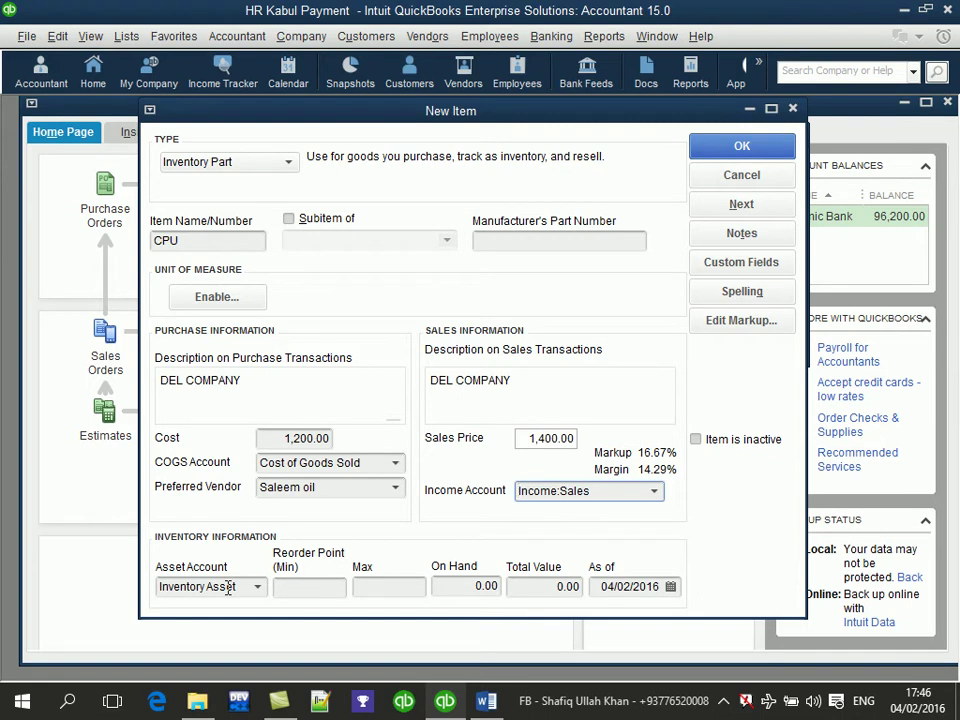
pyautogui.click(307, 587)
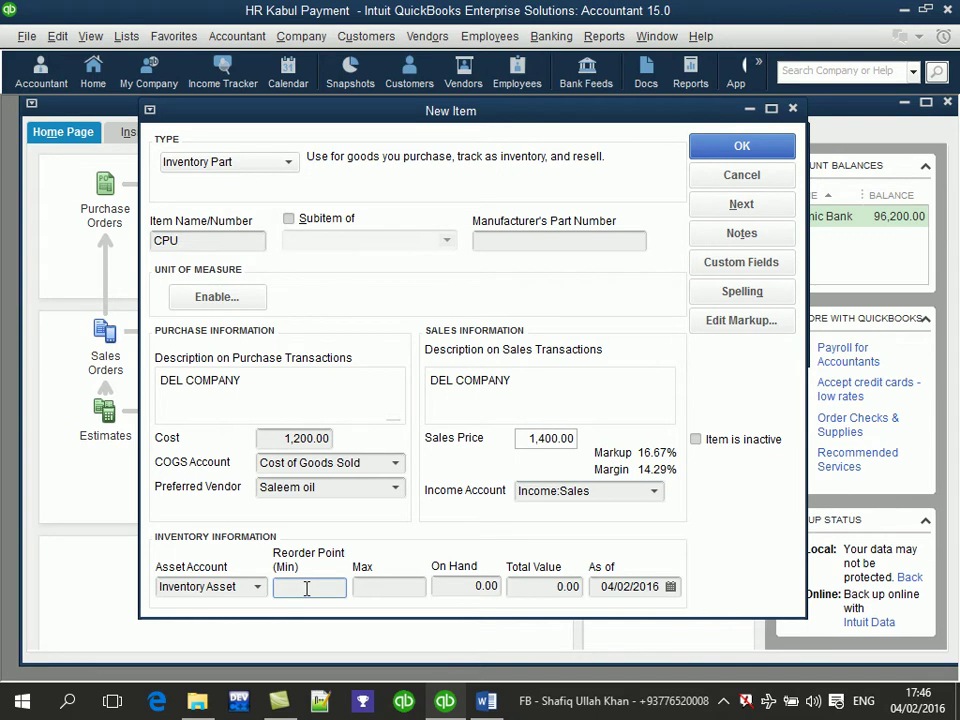
pyautogui.click(368, 587)
pyautogui.write('20')
pyautogui.click(332, 586)
pyautogui.write('5')
pyautogui.click(392, 585)
pyautogui.click(281, 586)
pyautogui.doubleClick(389, 588)
pyautogui.press('BackSpace')
pyautogui.doubleClick(321, 590)
pyautogui.press('BackSpace')
# Set the CPU item's on-hand quantity to 20 in the inventory information
pyautogui.doubleClick(478, 587)
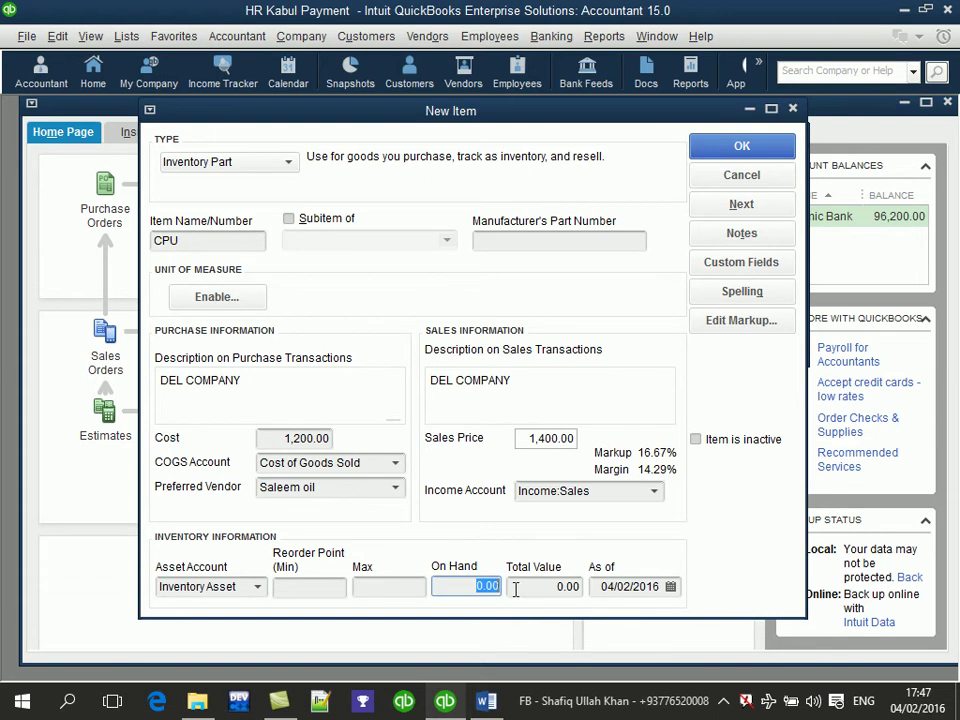
pyautogui.write('20')
pyautogui.click(542, 586)
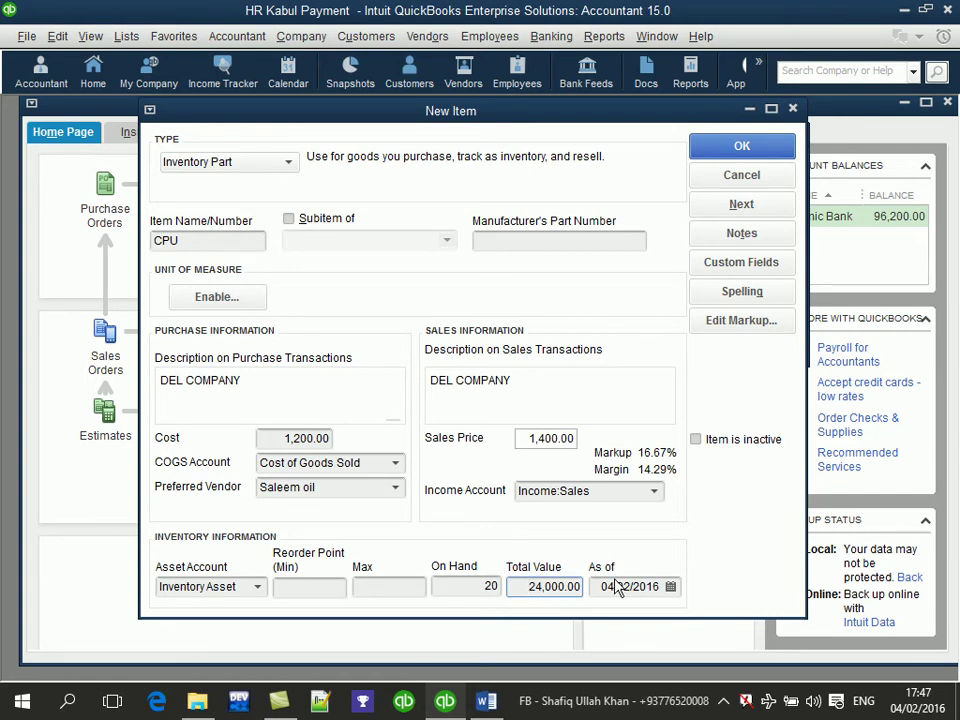
# Save the CPU item, replacing DEL with the suggested spelling DELE in the purchase and sales descriptions
pyautogui.click(700, 148)
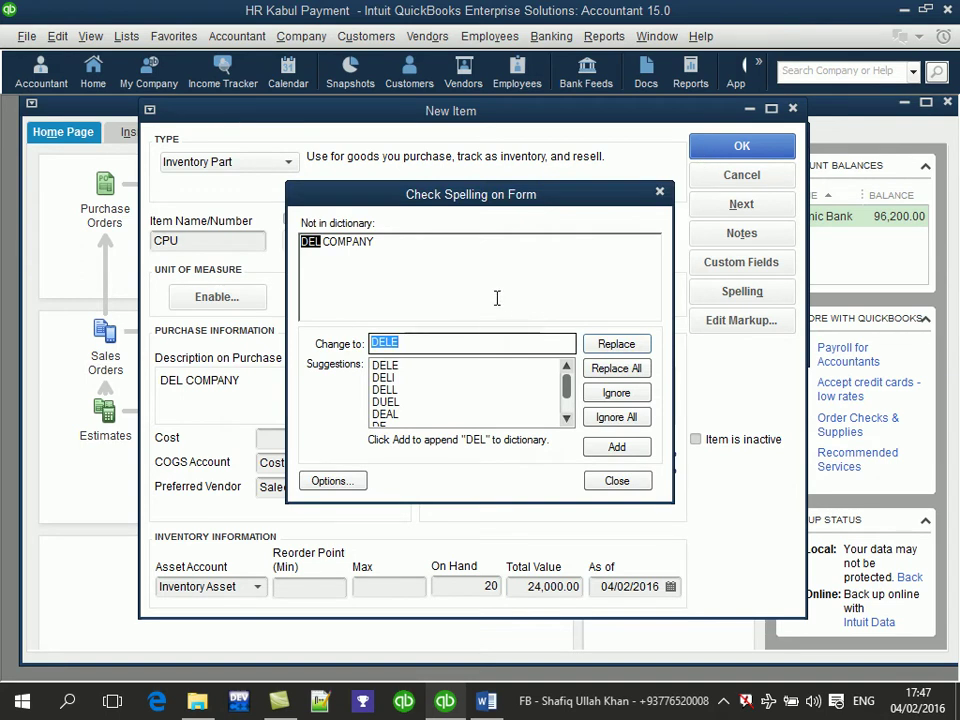
pyautogui.click(451, 350)
pyautogui.click(606, 343)
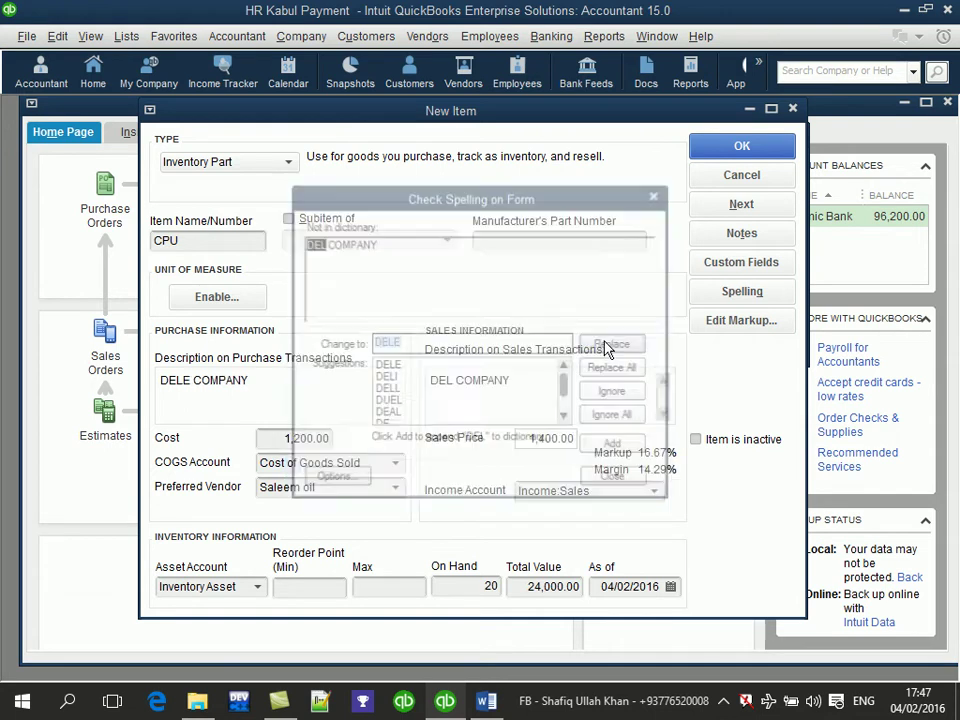
pyautogui.click(615, 345)
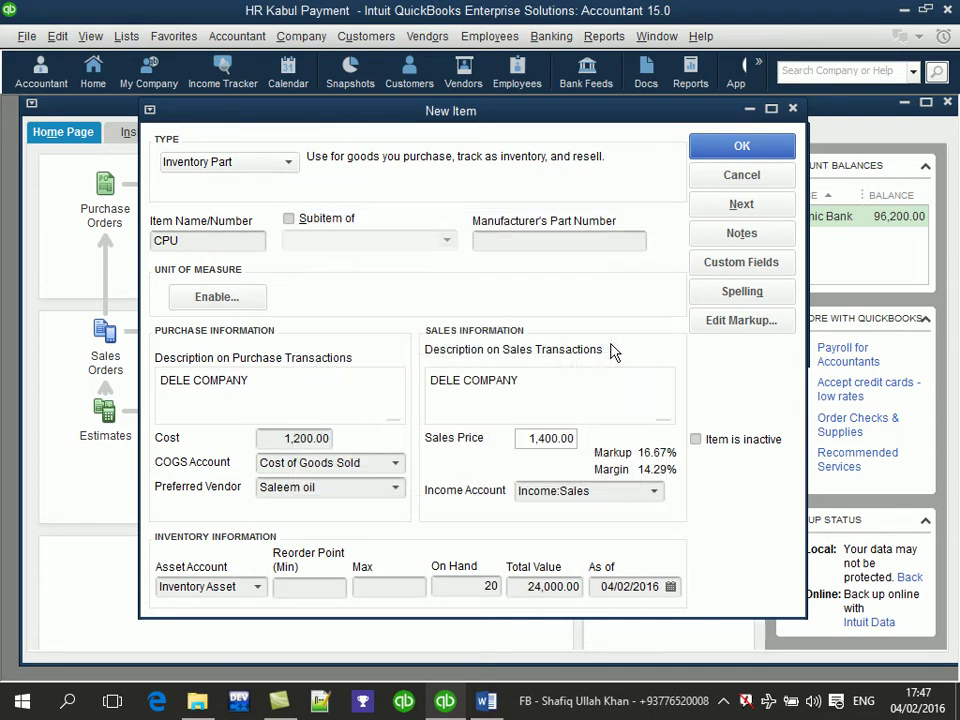
pyautogui.click(727, 152)
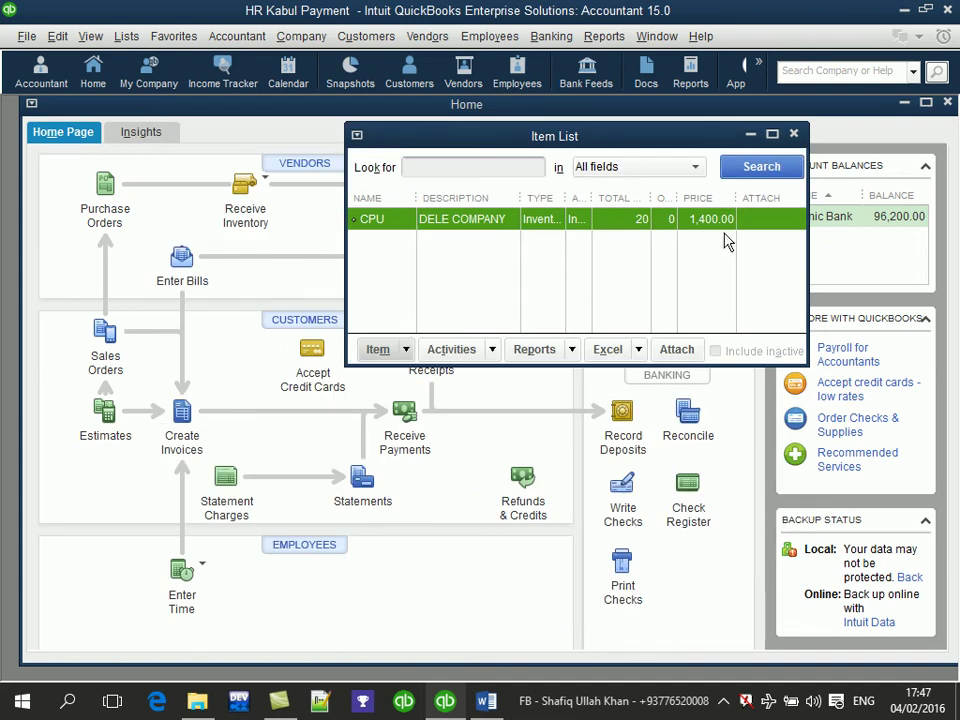
# Start another new Inventory Part item, name it Keyboard, and open the unit of measure setup
pyautogui.hotkey('ctrl', 'n')
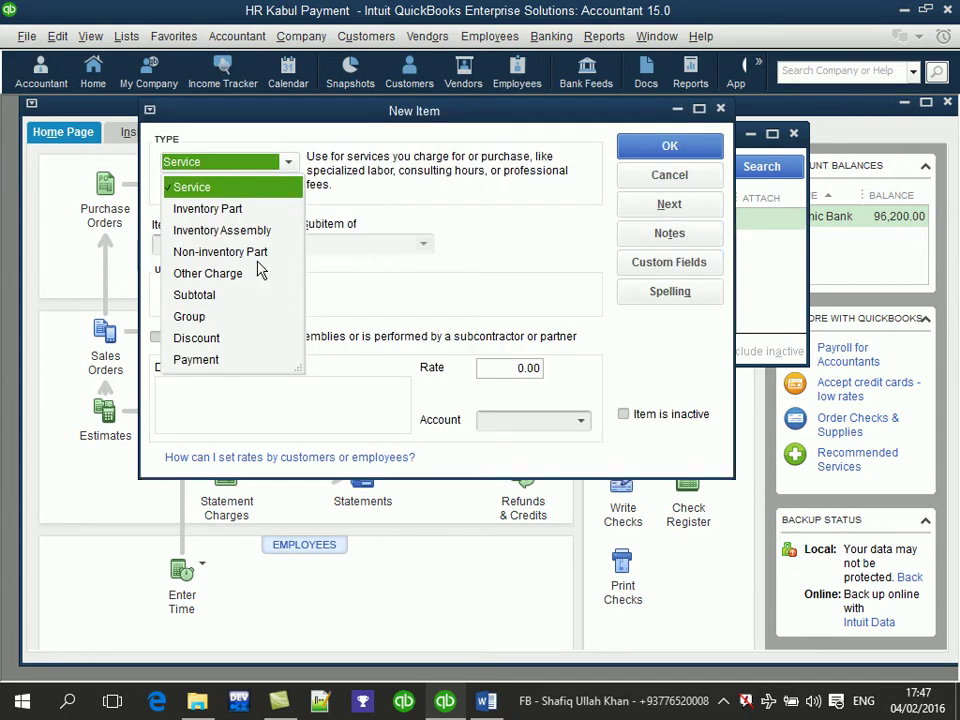
pyautogui.click(213, 211)
pyautogui.click(229, 239)
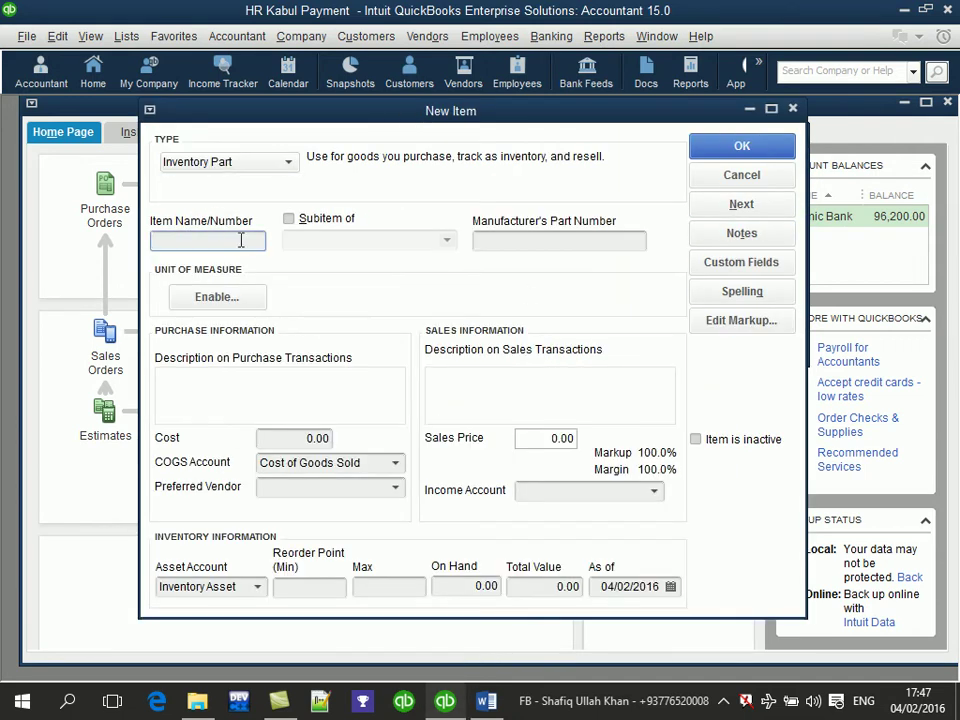
pyautogui.write('Keyboard')
pyautogui.press('BackSpace')
pyautogui.press('BackSpace')
pyautogui.press('BackSpace')
pyautogui.press('BackSpace')
pyautogui.write('aof')
pyautogui.click(229, 296)
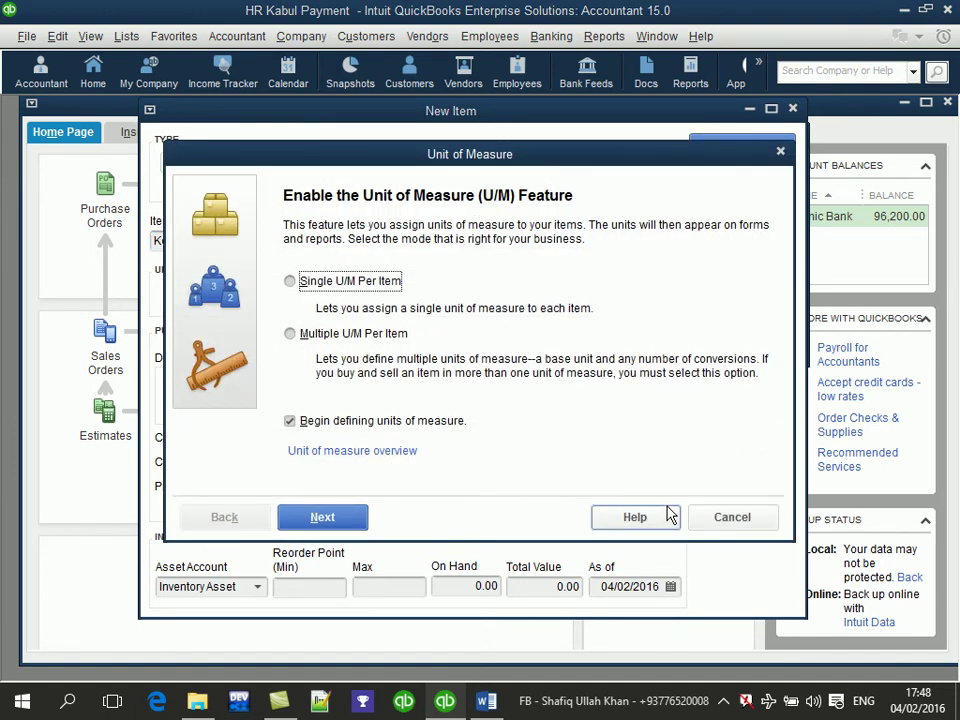
# Leave unit of measure disabled and fill in the keyboard item's purchase information: description HP Company, cost 120, preferred vendor Saleem oil
pyautogui.click(716, 516)
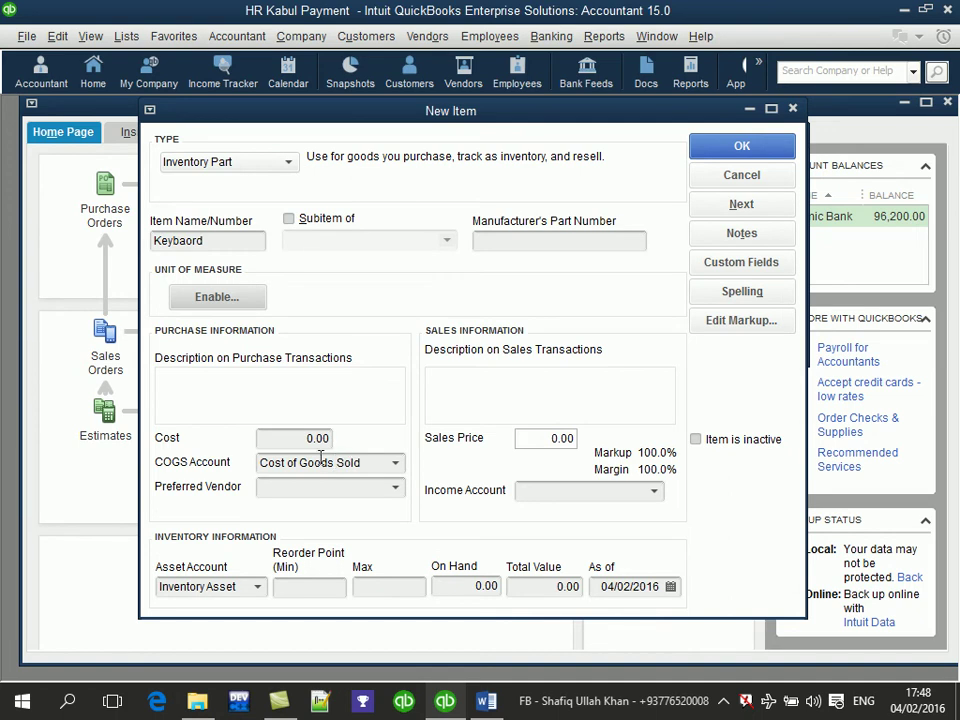
pyautogui.click(291, 403)
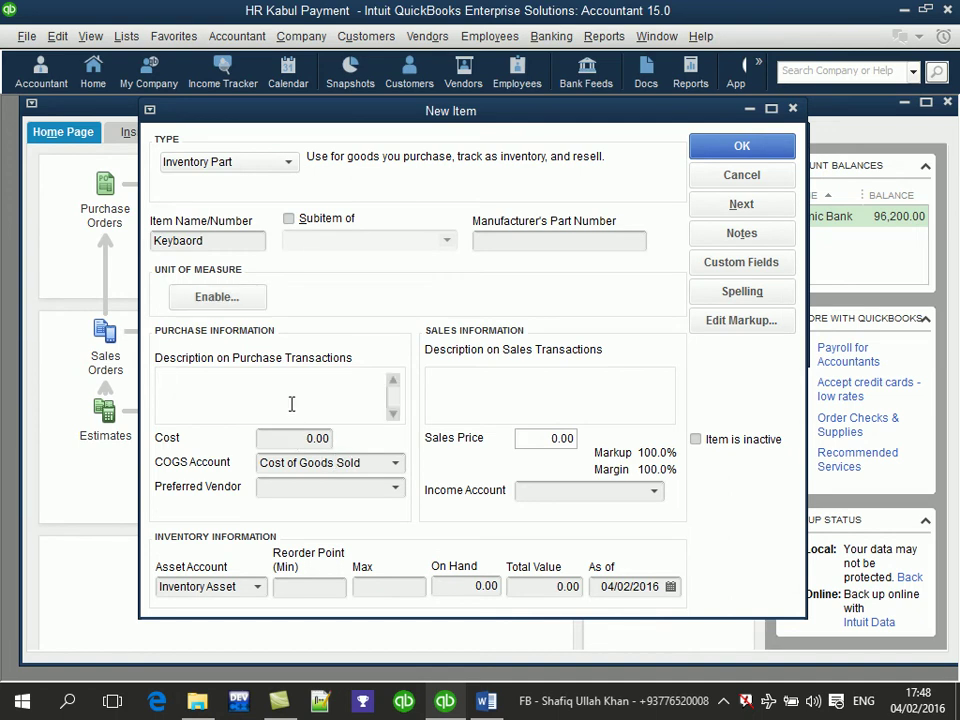
pyautogui.write('HP Company')
pyautogui.press('Tab')
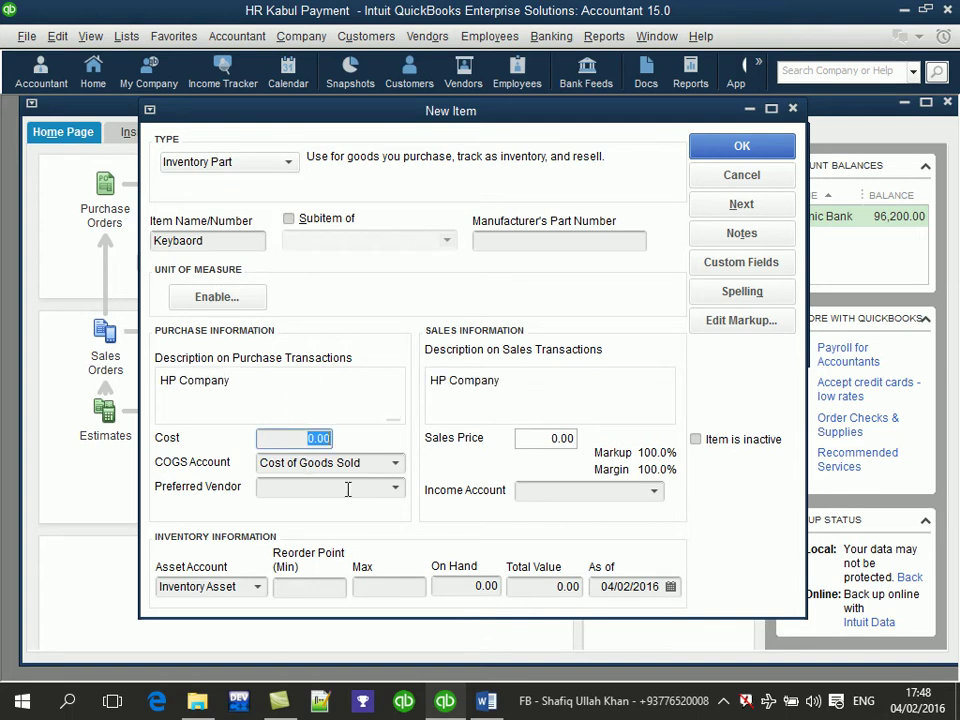
pyautogui.write('120')
pyautogui.click(340, 487)
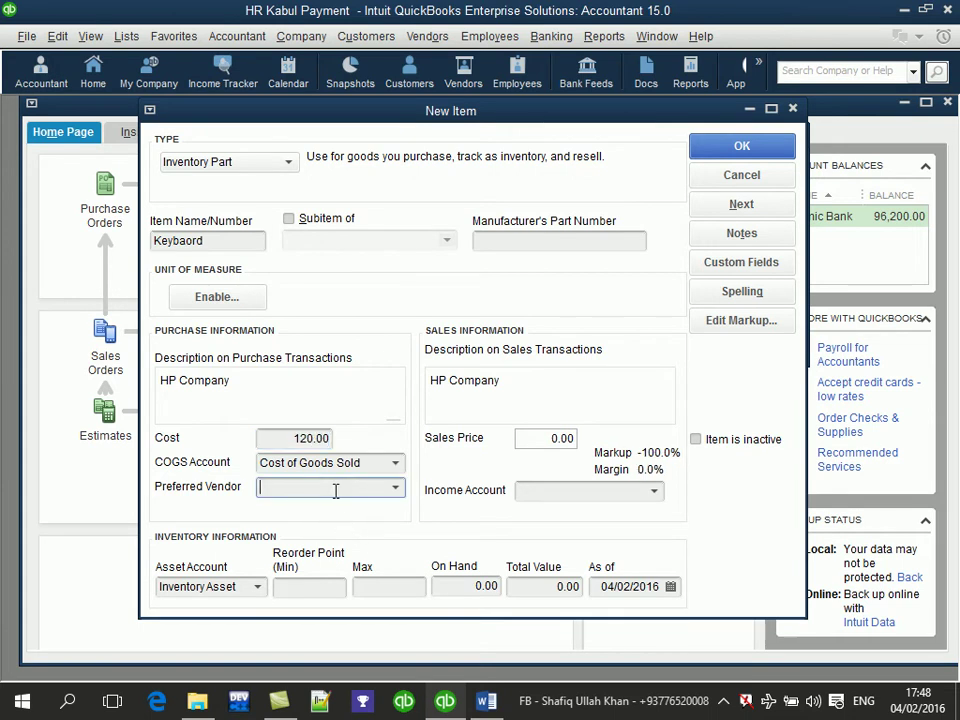
pyautogui.click(398, 487)
pyautogui.click(362, 560)
# Set the keyboard item's sales price to 140 and its income account to Income:Sales
pyautogui.click(535, 439)
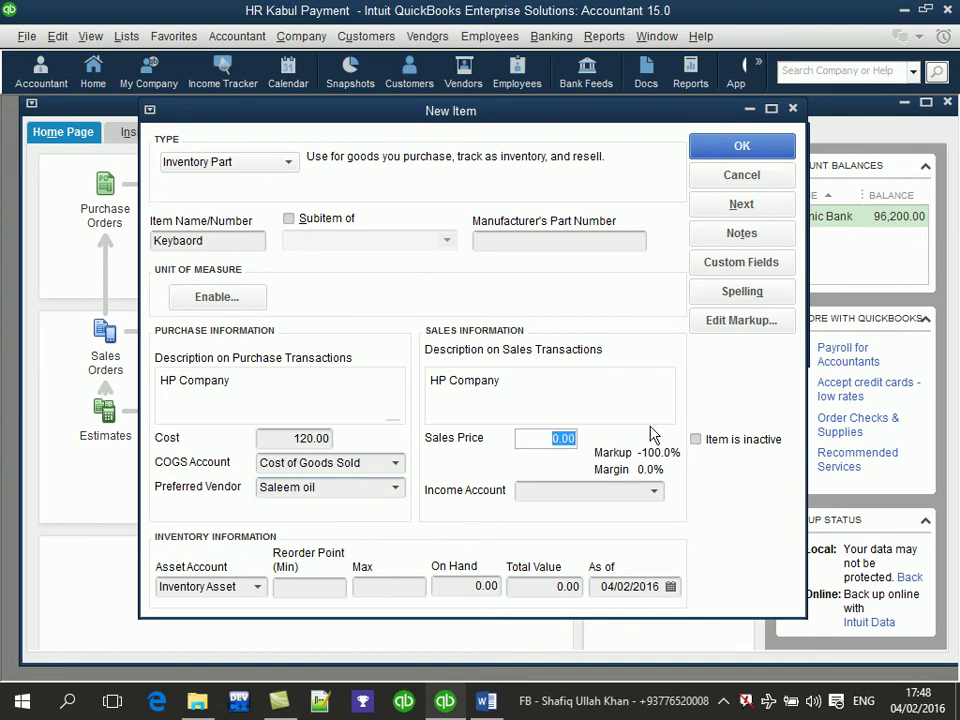
pyautogui.write('140')
pyautogui.click(628, 492)
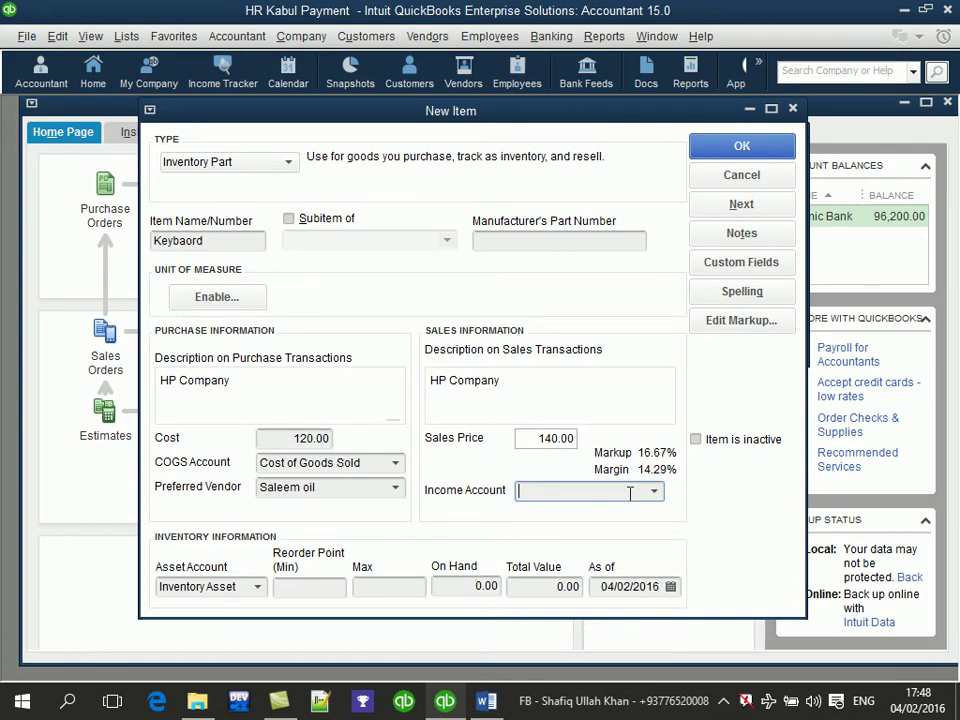
pyautogui.write('i')
pyautogui.press('Escape')
pyautogui.write('s')
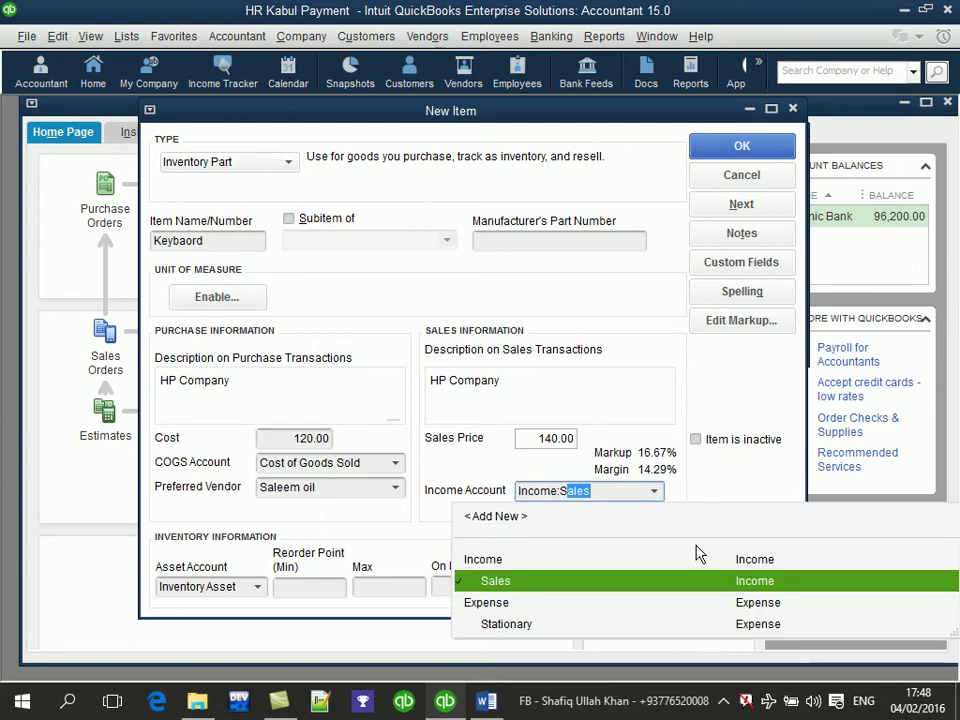
pyautogui.click(698, 580)
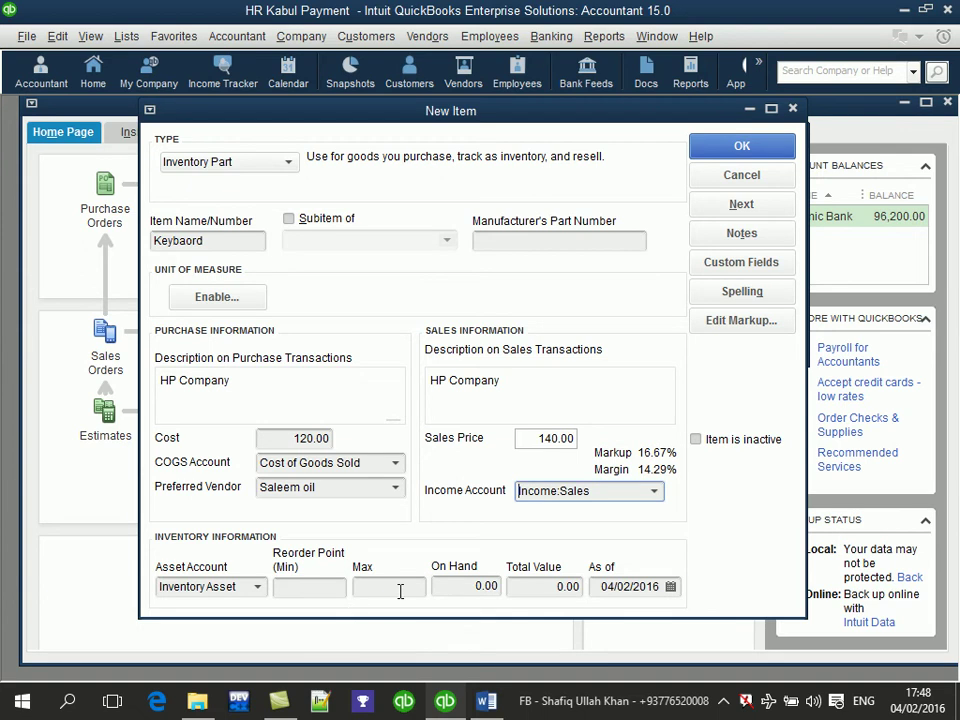
# Set the keyboard item's on-hand quantity to 15 and save the item
pyautogui.click(475, 588)
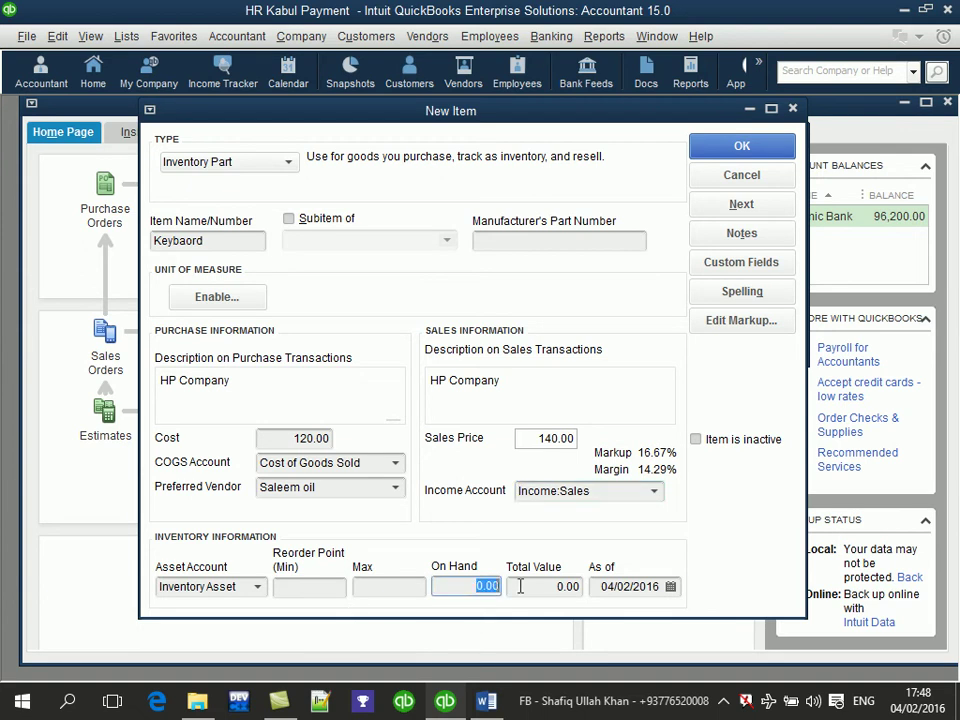
pyautogui.write('15')
pyautogui.click(551, 586)
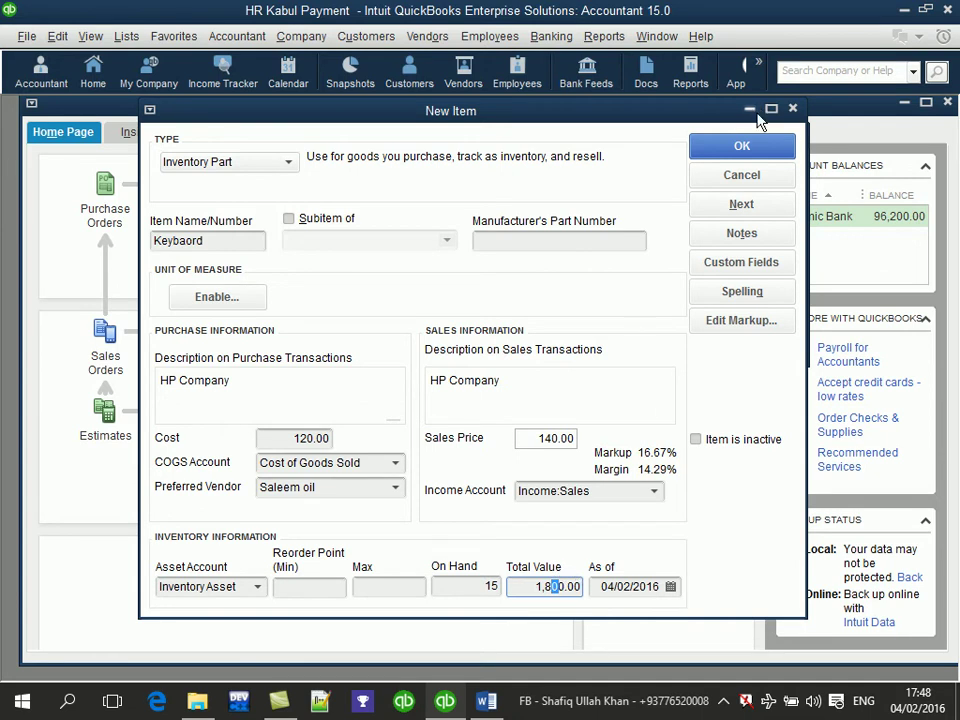
pyautogui.click(752, 150)
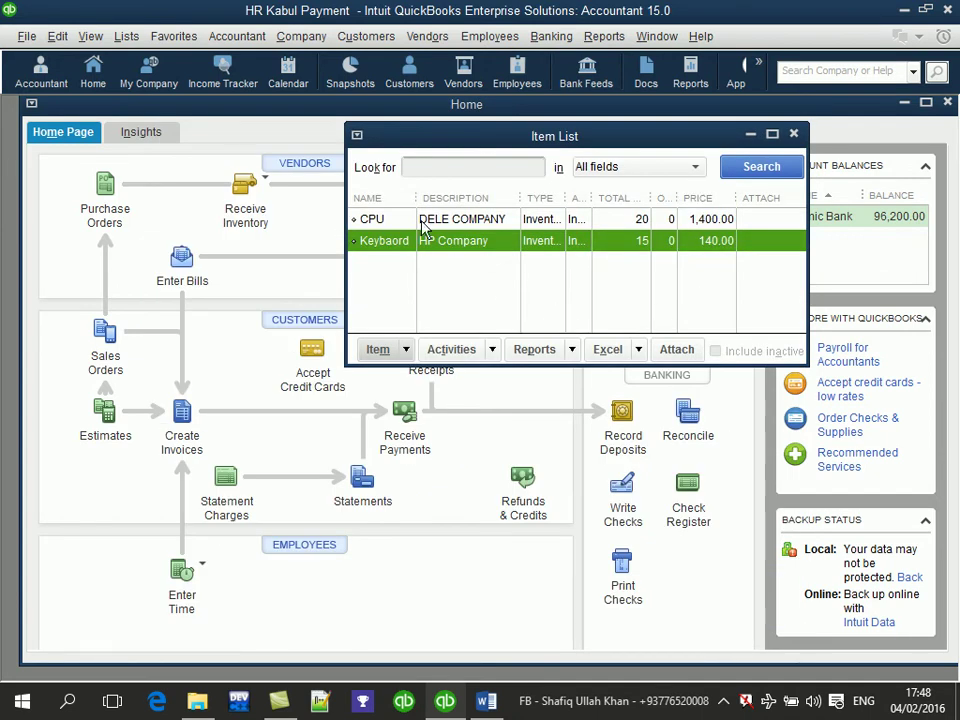
# Start a new Inventory Part item named LCD with the purchase description Original LCD
pyautogui.hotkey('ctrl', 'n')
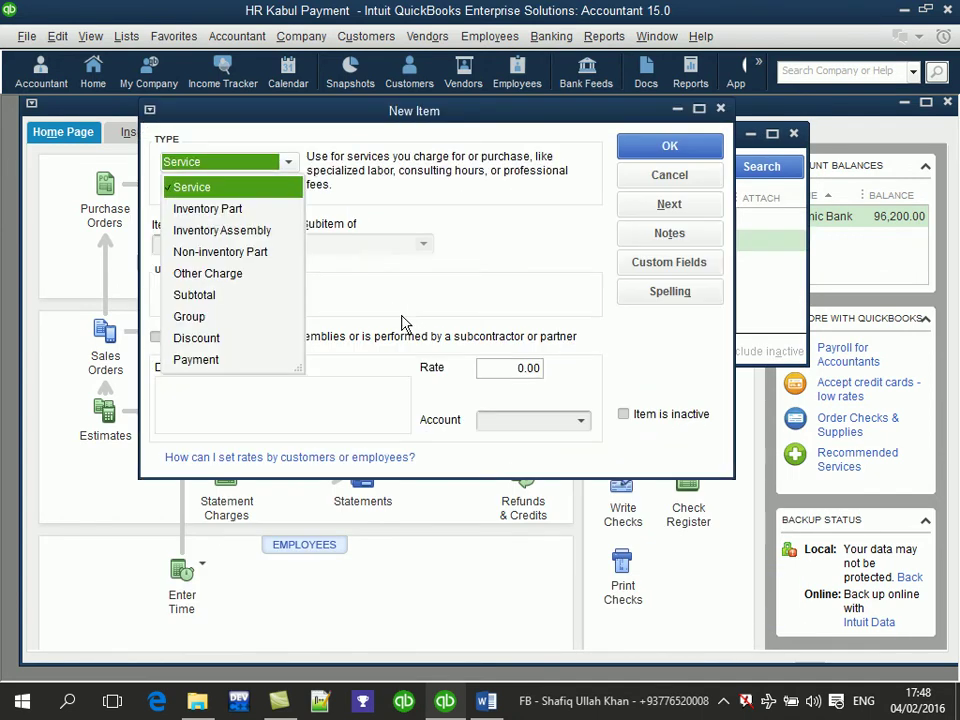
pyautogui.click(210, 208)
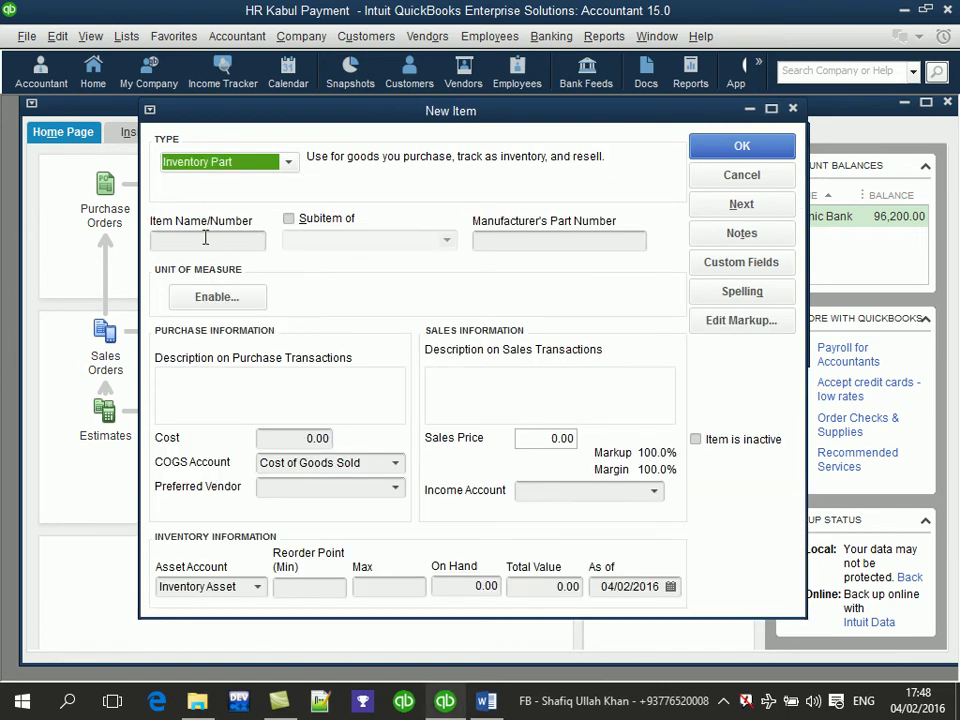
pyautogui.click(205, 239)
pyautogui.write('LCD')
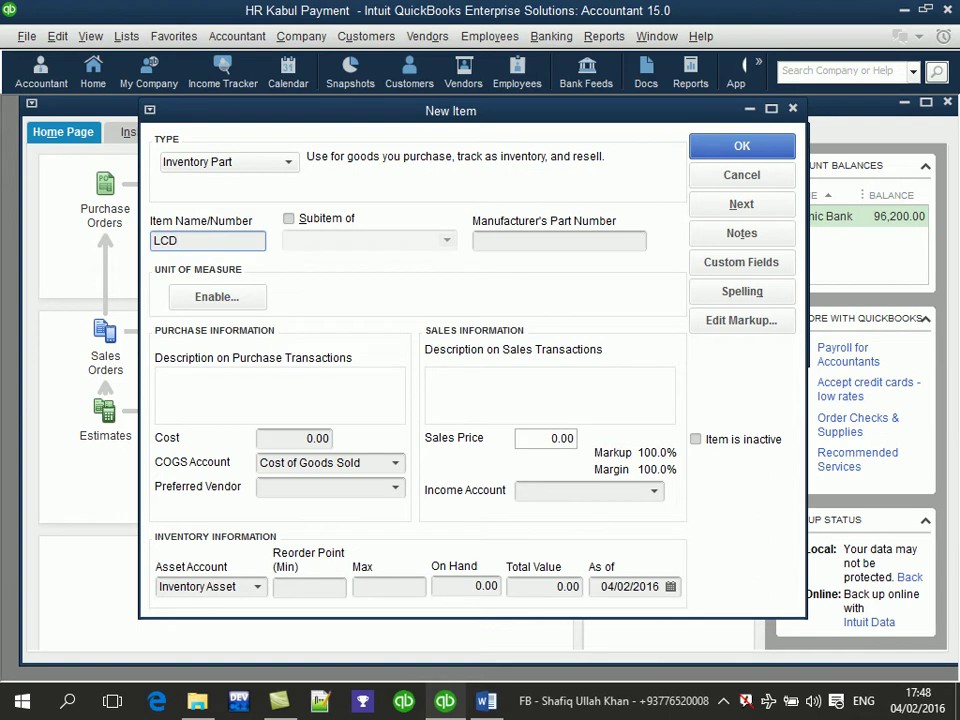
pyautogui.click(266, 398)
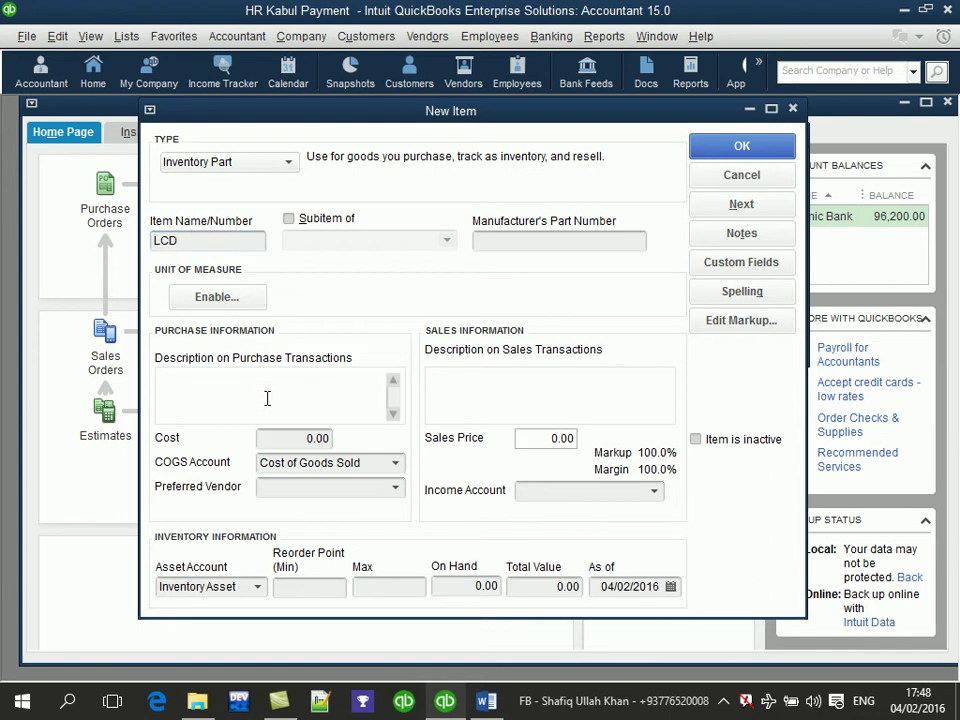
pyautogui.write('Original LCD')
pyautogui.press('Tab')
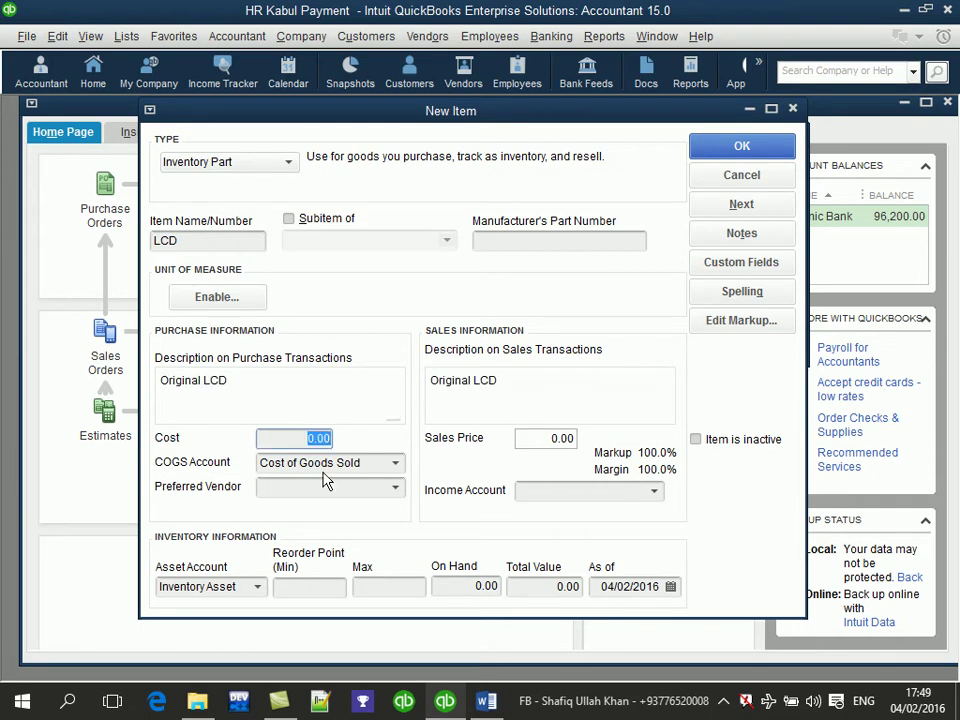
# Set the LCD item's cost to 5000 and choose Saleem oil as its preferred vendor
pyautogui.write('5000')
pyautogui.click(396, 487)
pyautogui.click(354, 546)
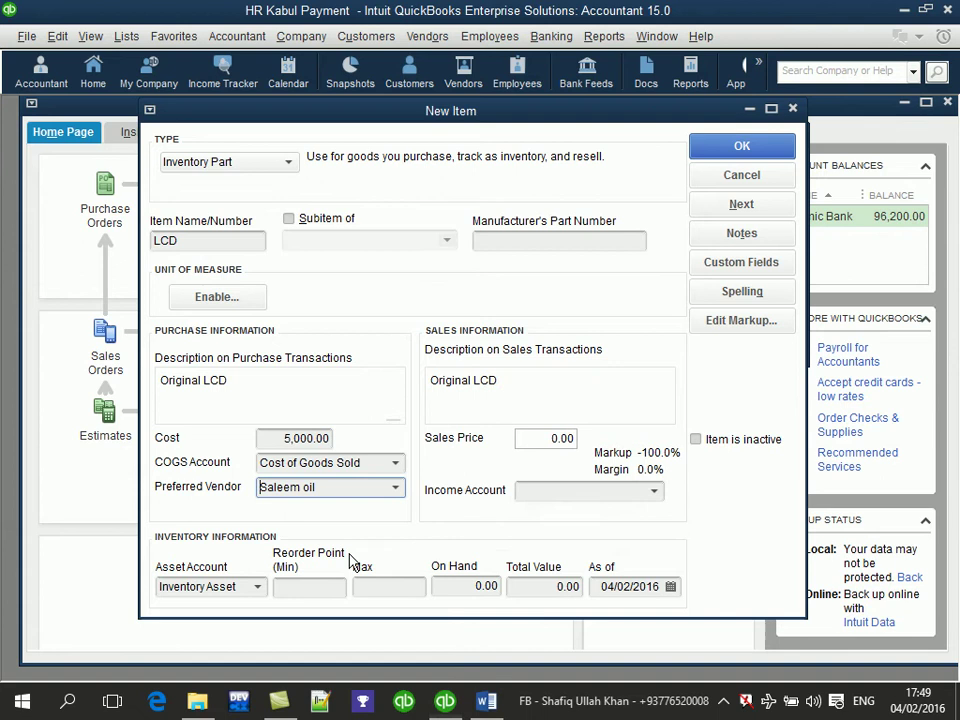
# Set the LCD item's sales price to 6000 and its income account to Income:Sales
pyautogui.click(549, 437)
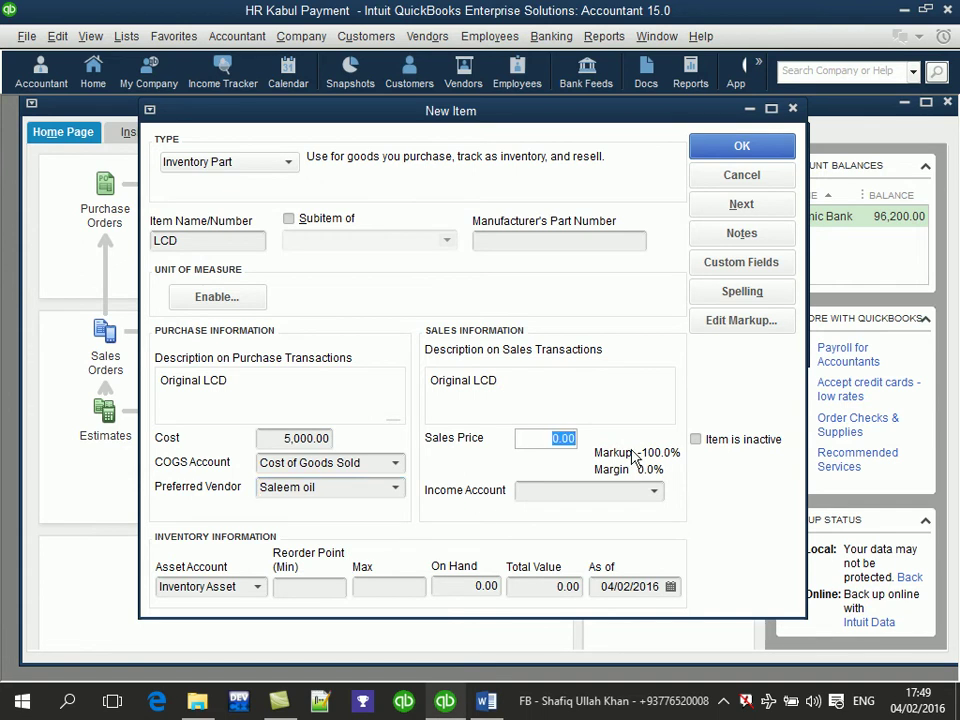
pyautogui.write('6000')
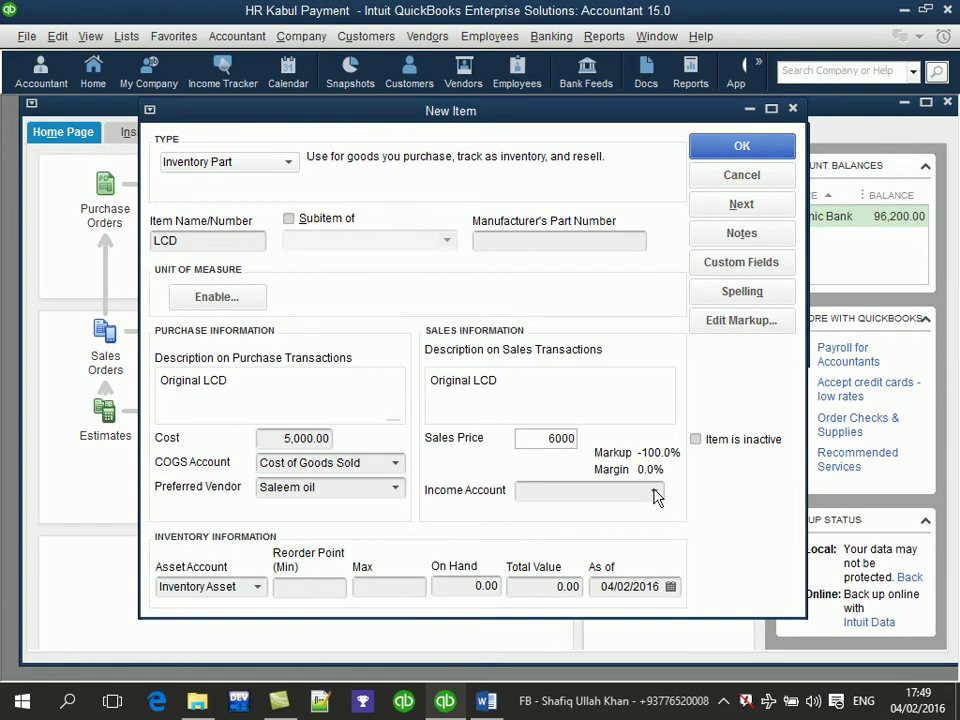
pyautogui.click(603, 497)
pyautogui.write('s')
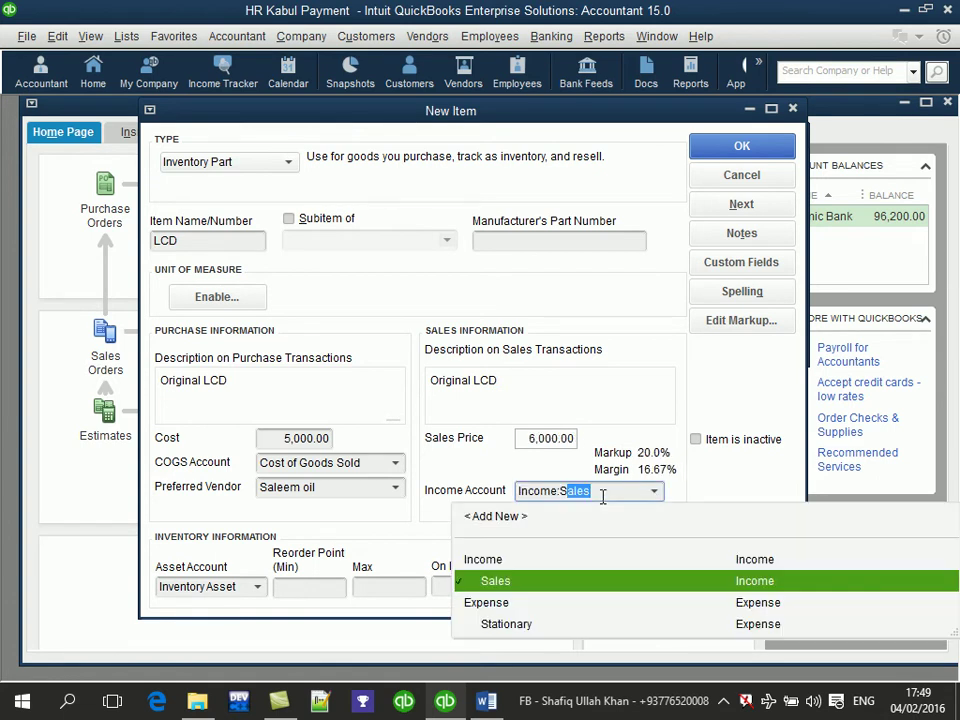
pyautogui.press('Tab')
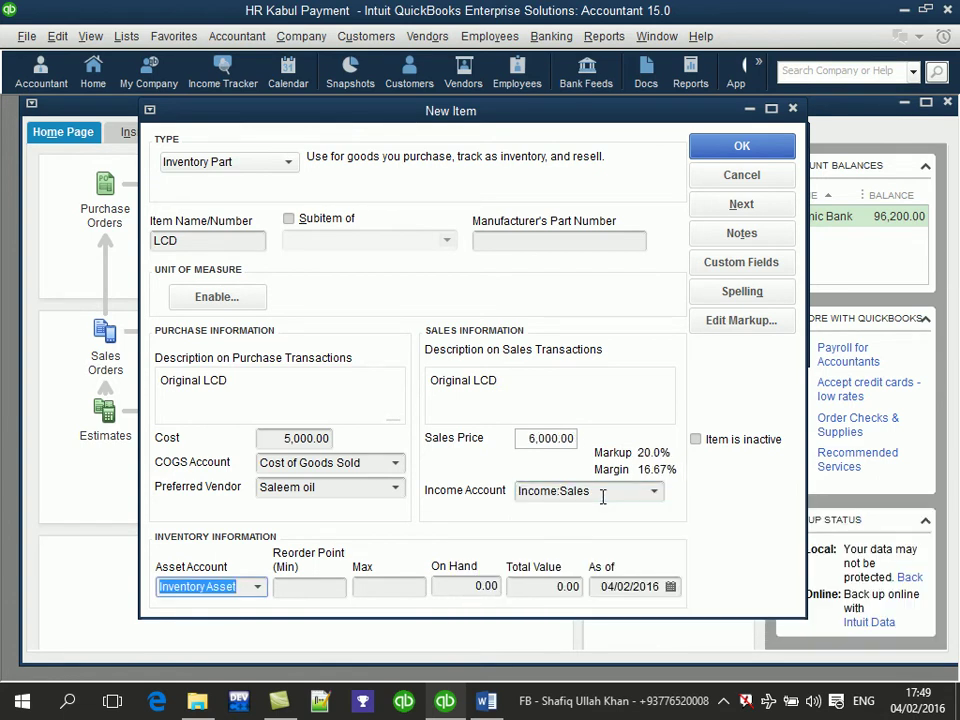
# Set the LCD item's on-hand quantity to 5 and save the item
pyautogui.click(466, 586)
pyautogui.write('5')
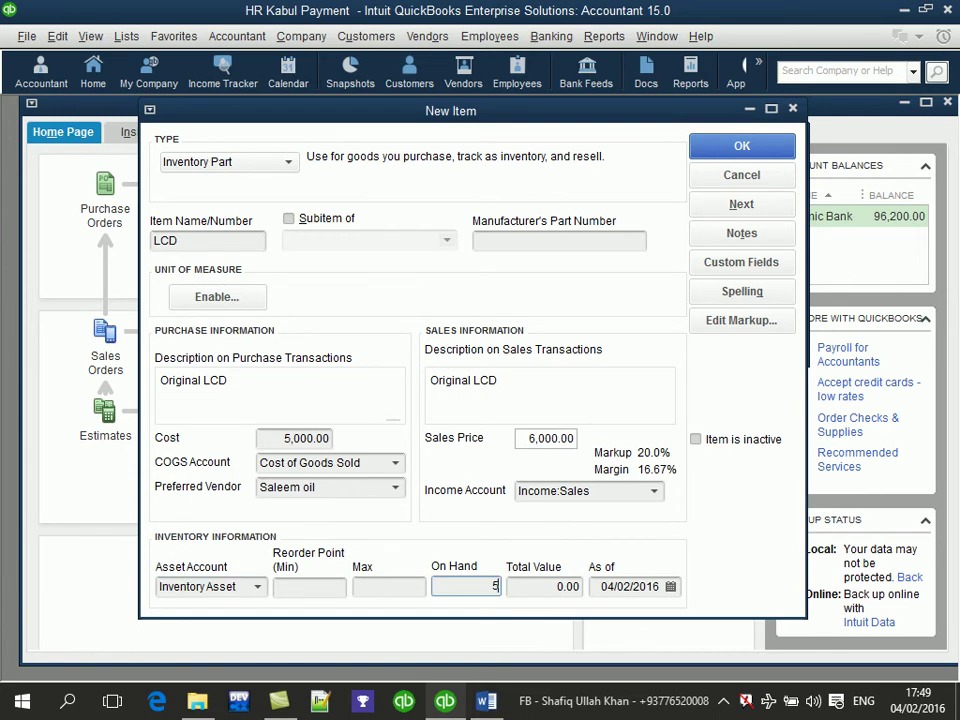
pyautogui.click(553, 585)
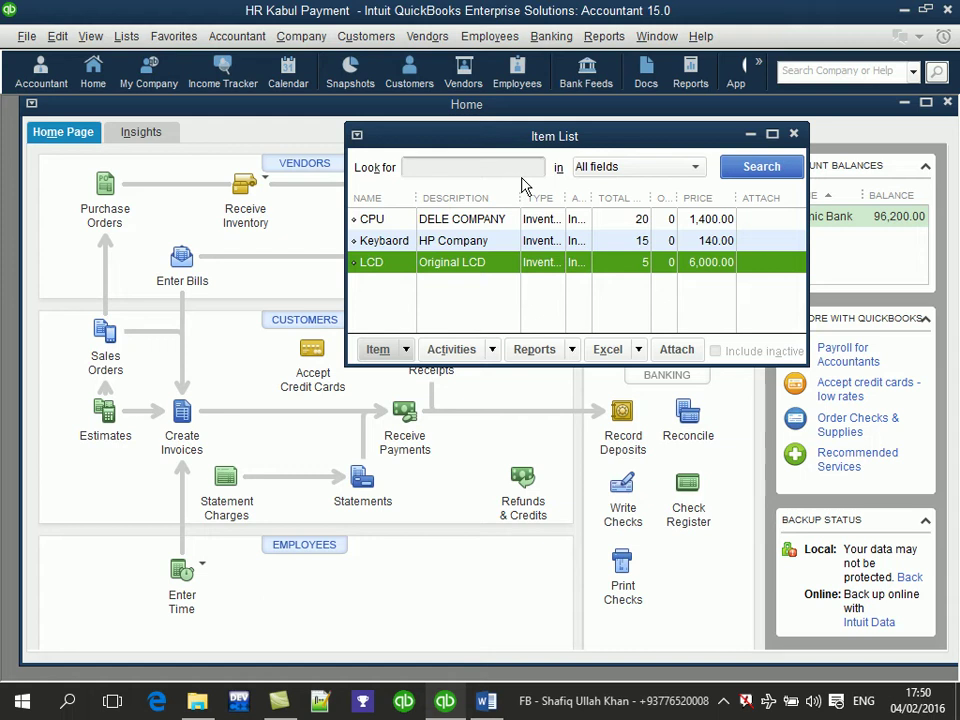
# Start a new Inventory Part item and name it Petrol
pyautogui.hotkey('ctrl', 'n')
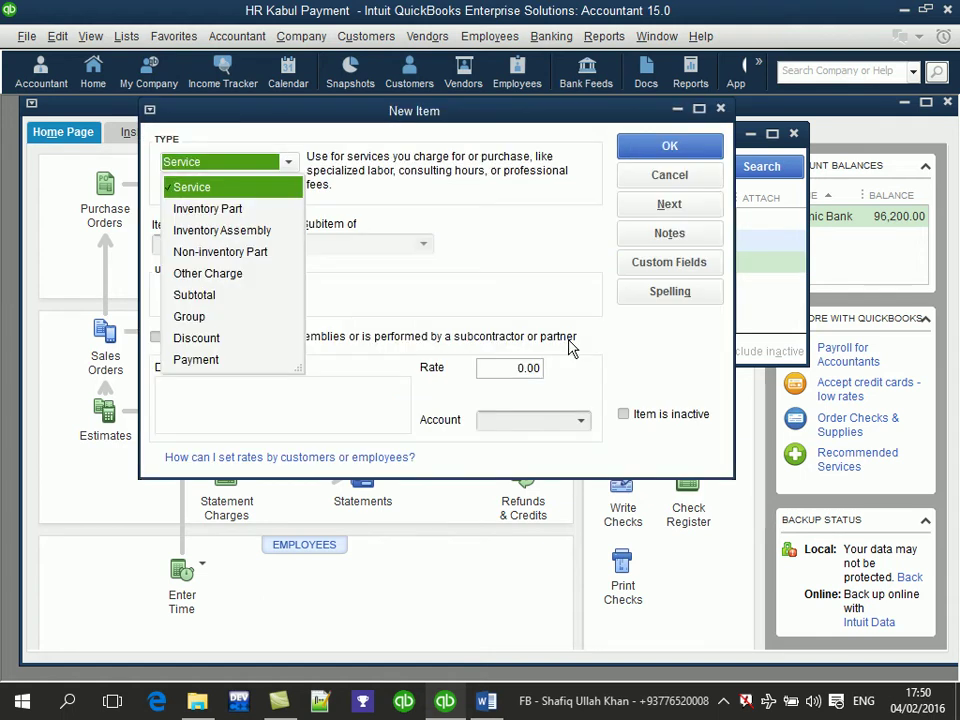
pyautogui.click(205, 208)
pyautogui.click(246, 241)
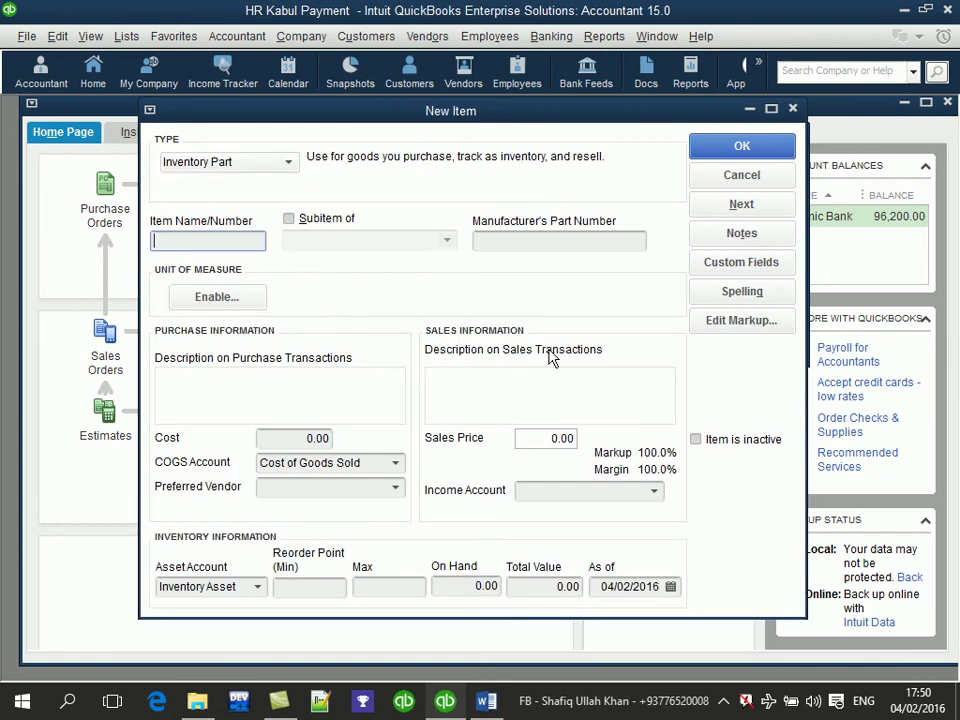
pyautogui.write('Petrol')
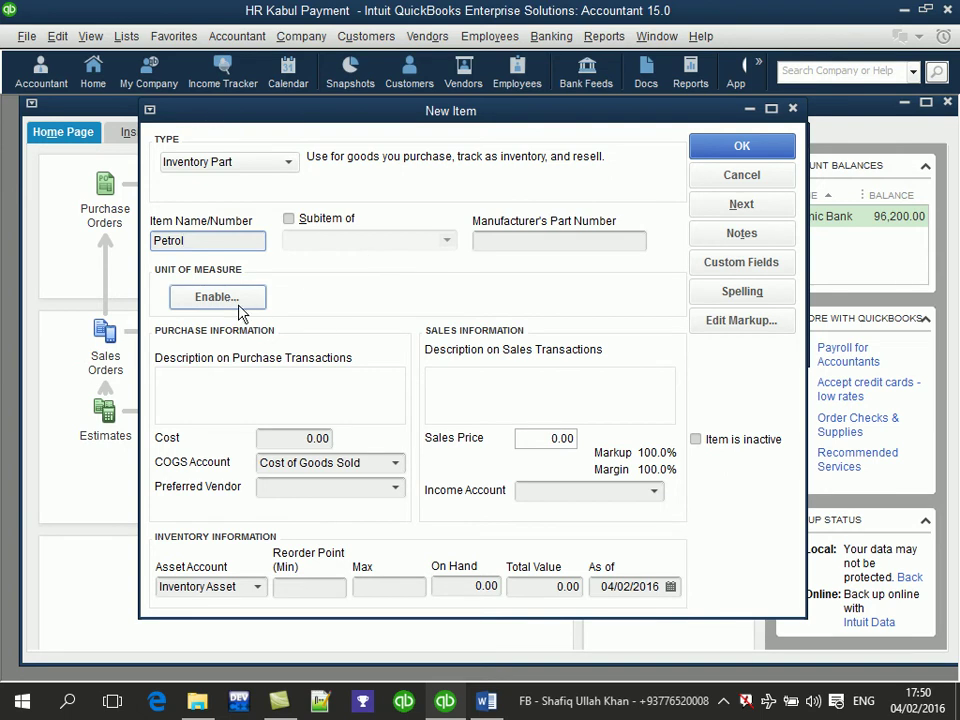
# Enable multiple units of measure per item and create the set Volume by the liter for Petrol, with liter as the base unit of volume
pyautogui.click(238, 304)
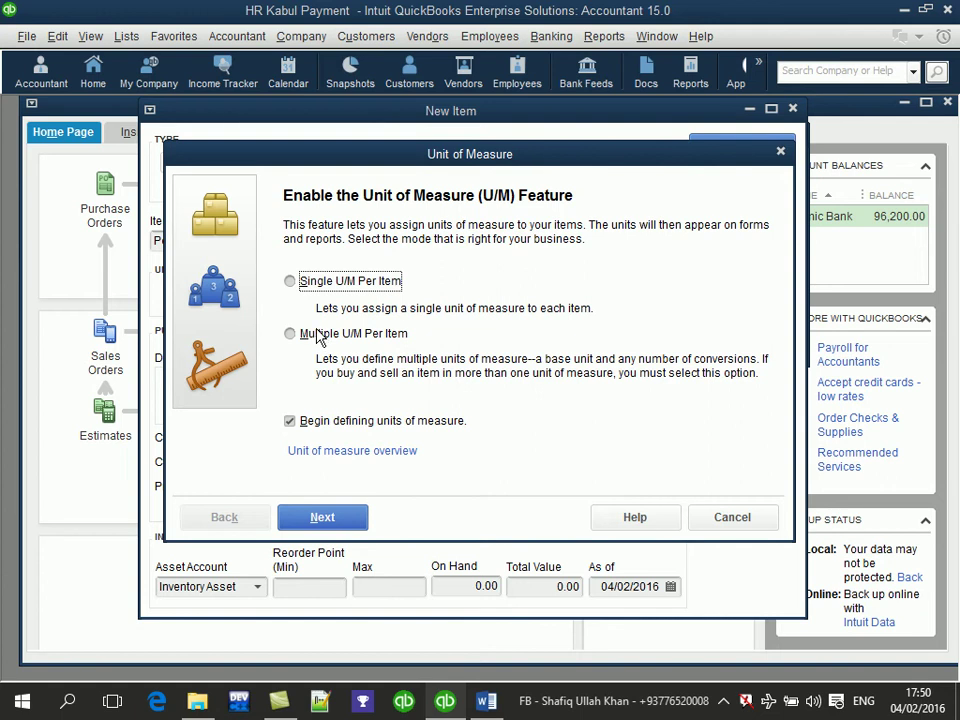
pyautogui.click(318, 337)
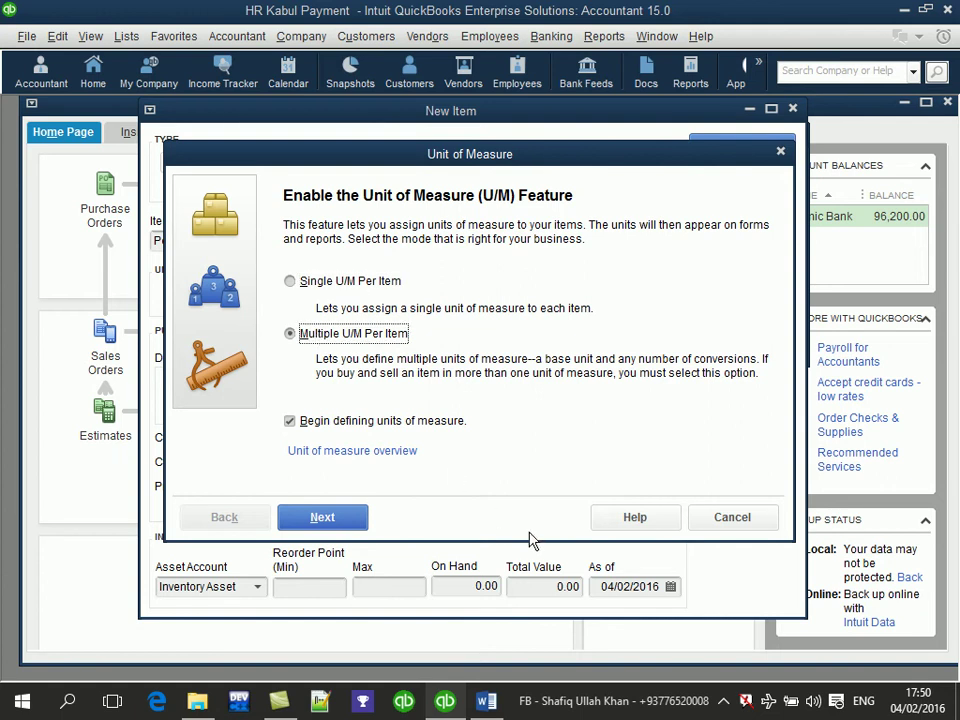
pyautogui.click(345, 516)
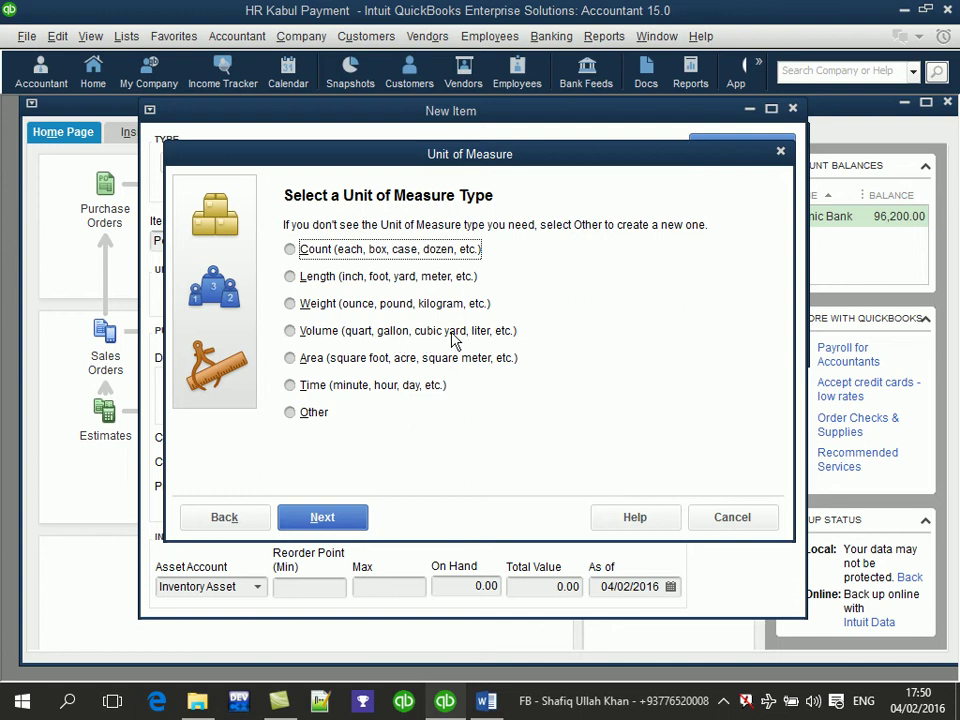
pyautogui.click(490, 340)
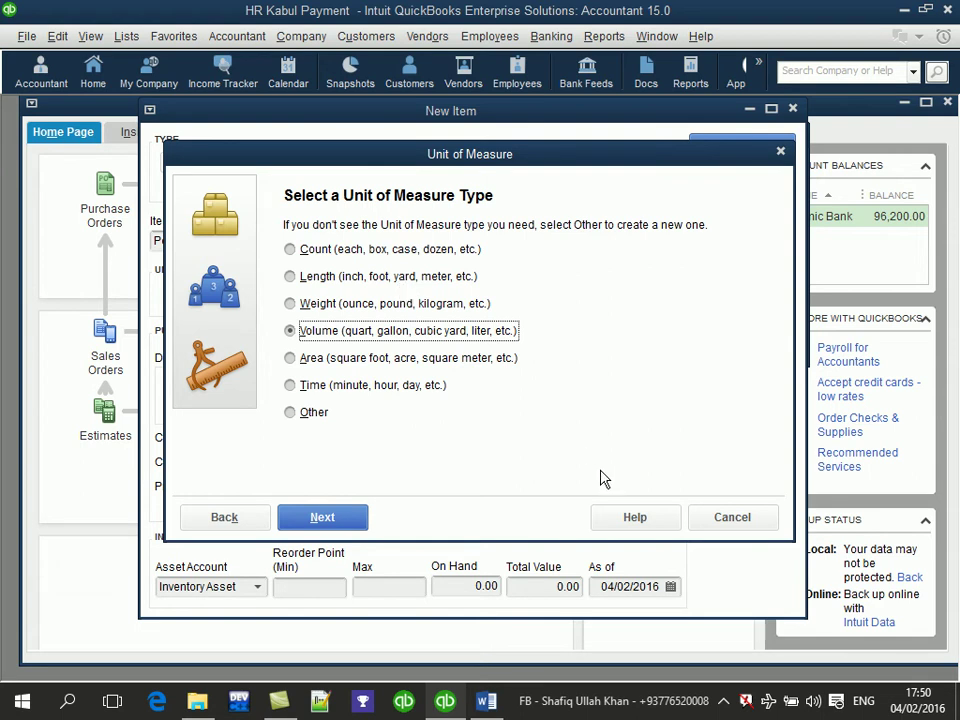
pyautogui.click(336, 516)
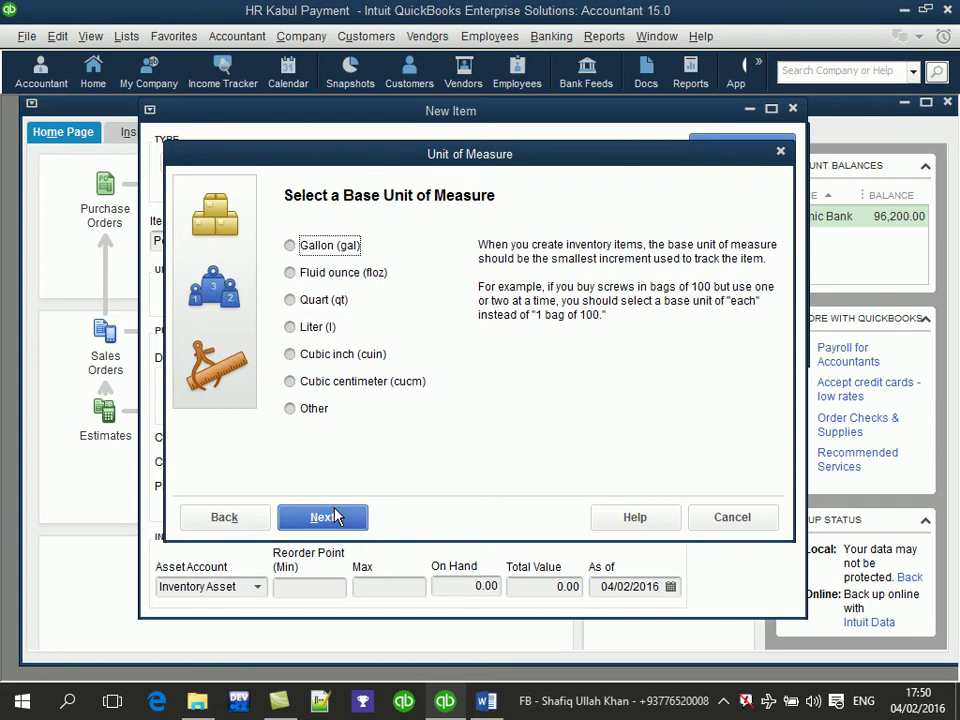
pyautogui.click(305, 329)
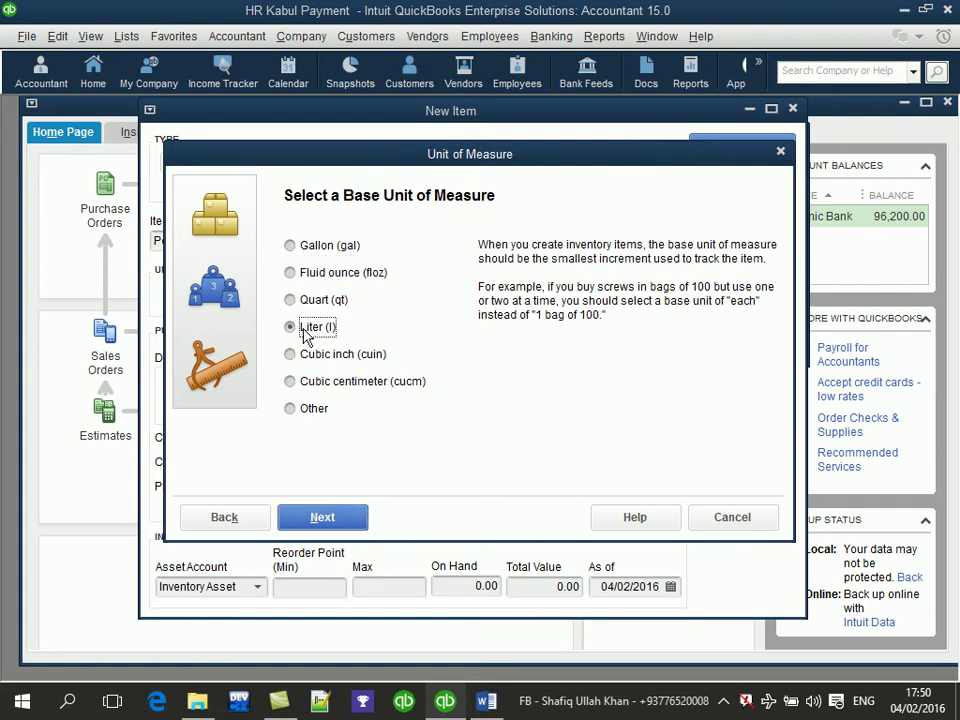
pyautogui.click(321, 517)
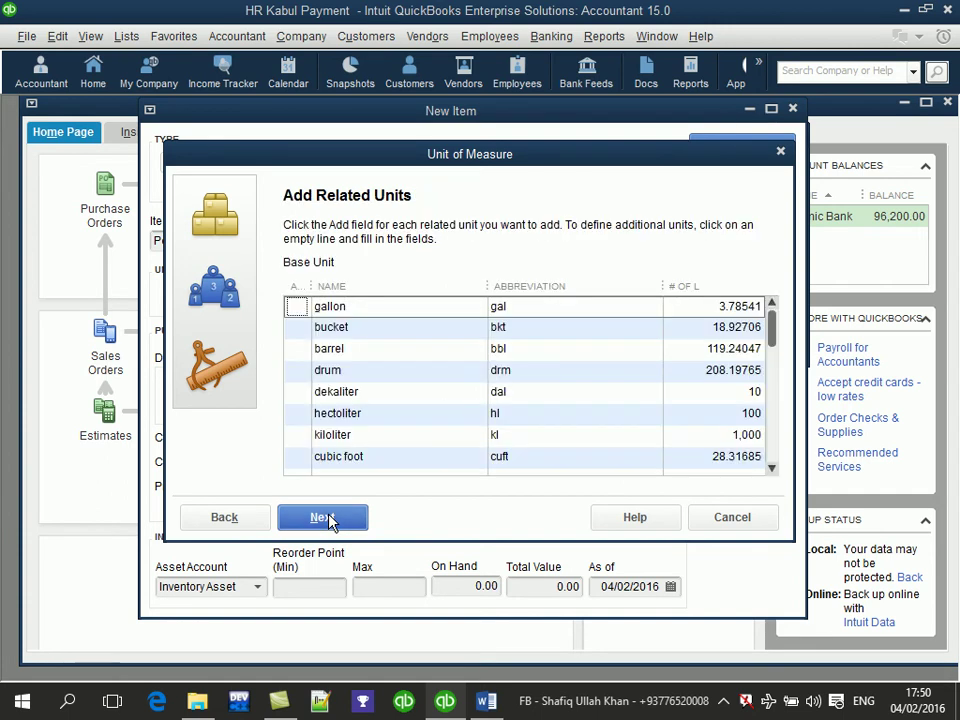
pyautogui.click(328, 517)
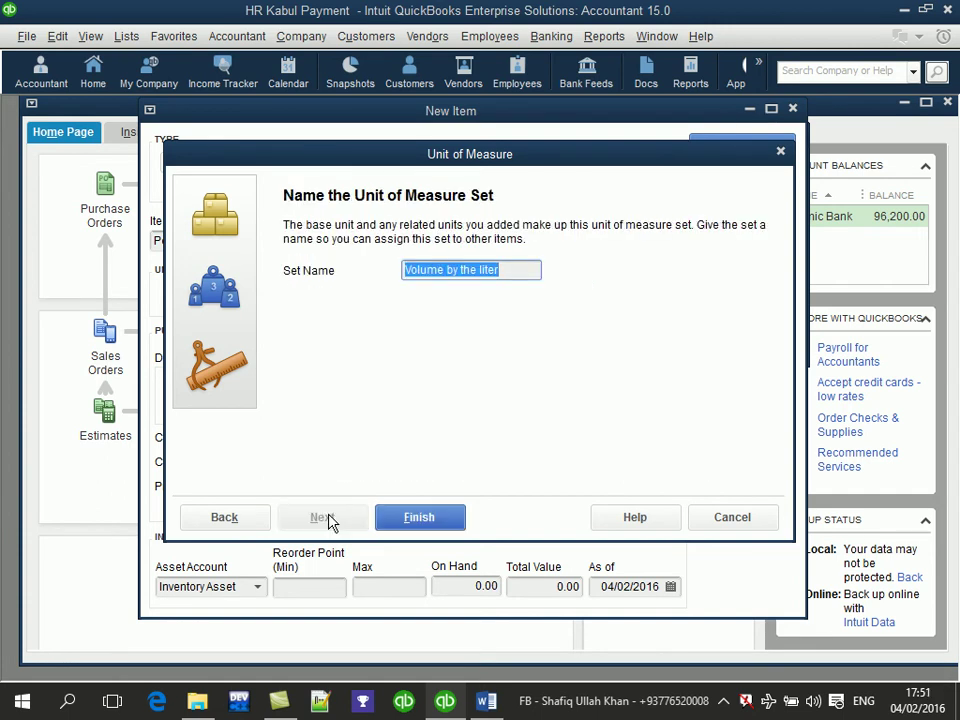
pyautogui.click(396, 530)
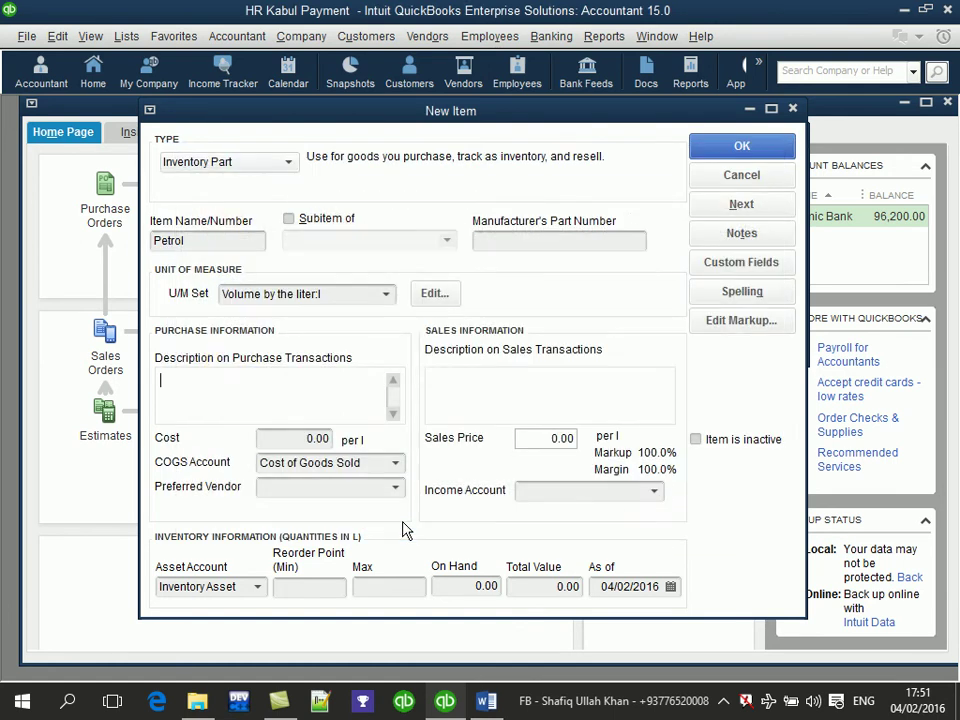
# Enter Irani Petrol as the Petrol item's purchase description and set its cost to 120
pyautogui.click(365, 410)
pyautogui.write('Irani Petrol')
pyautogui.press('Tab')
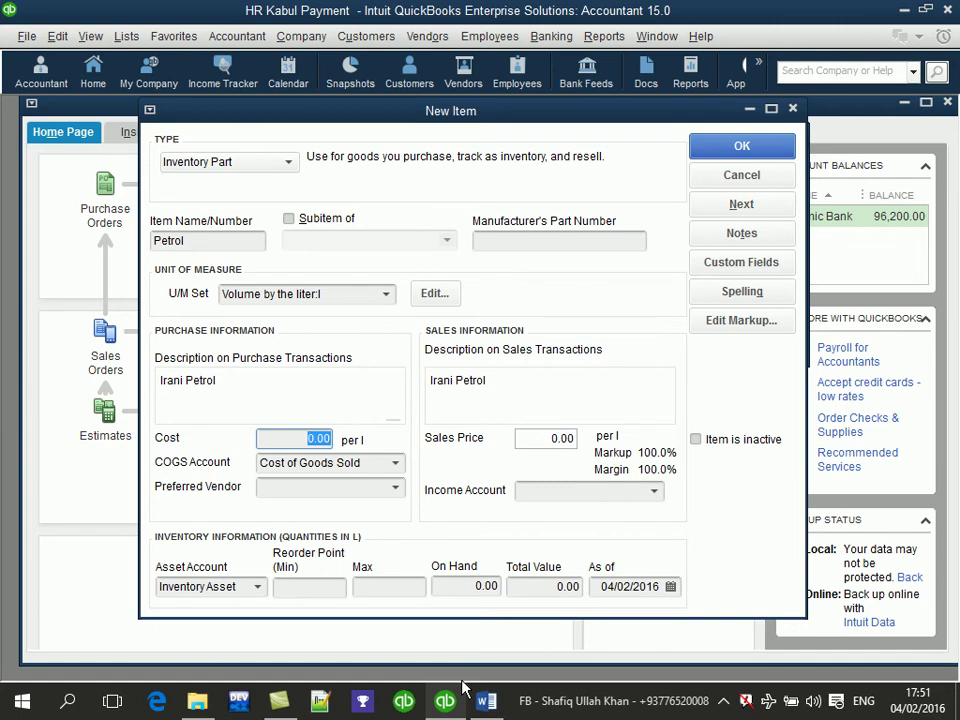
pyautogui.write('1200')
pyautogui.press('BackSpace')
# Choose Saleem oil as the preferred vendor for the Petrol item
pyautogui.click(372, 490)
pyautogui.click(394, 487)
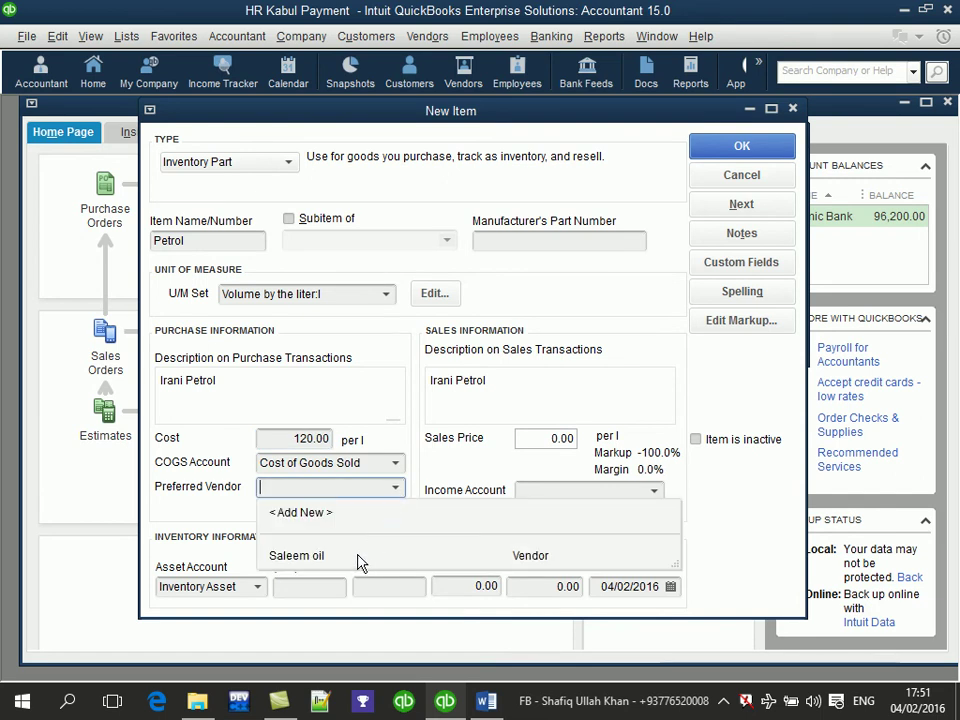
pyautogui.press('Down')
pyautogui.click(360, 557)
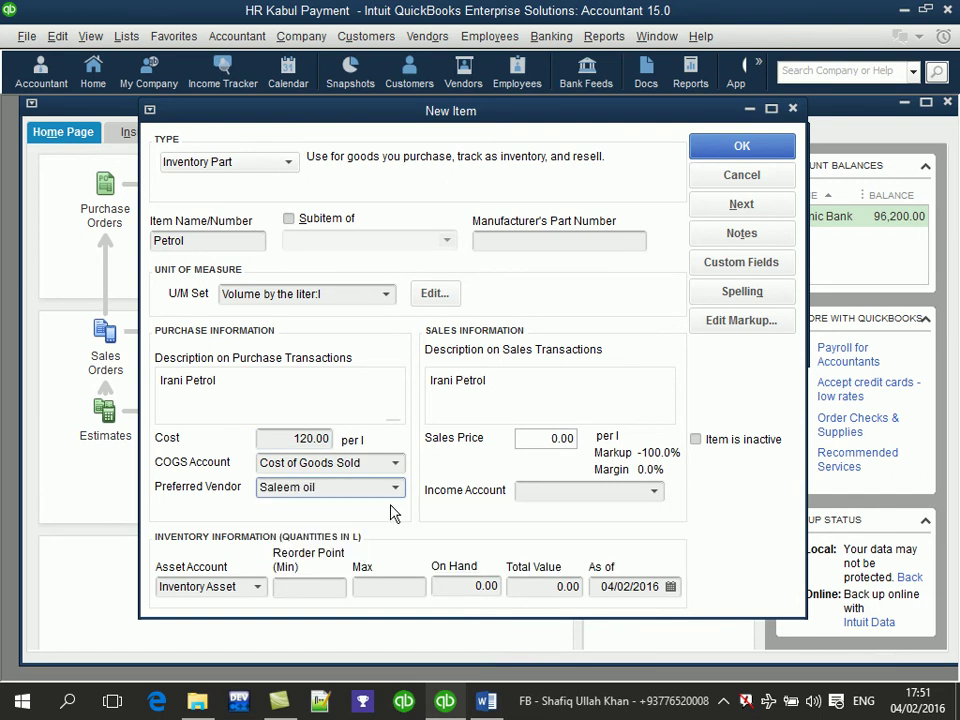
# Change the Petrol item's cost to 52 per liter
pyautogui.click(551, 438)
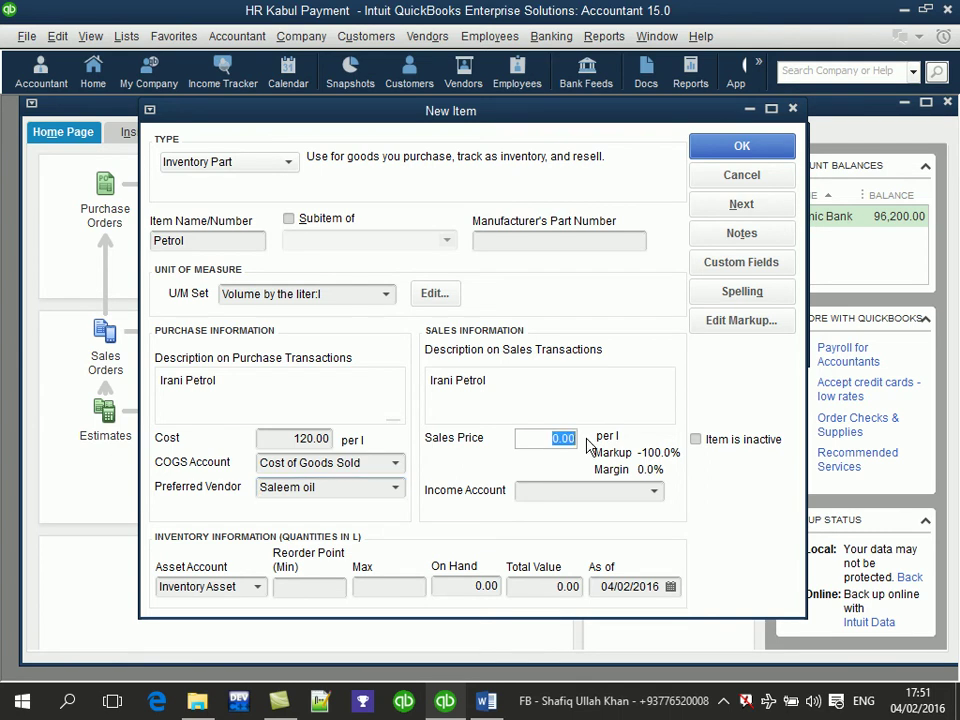
pyautogui.click(310, 439)
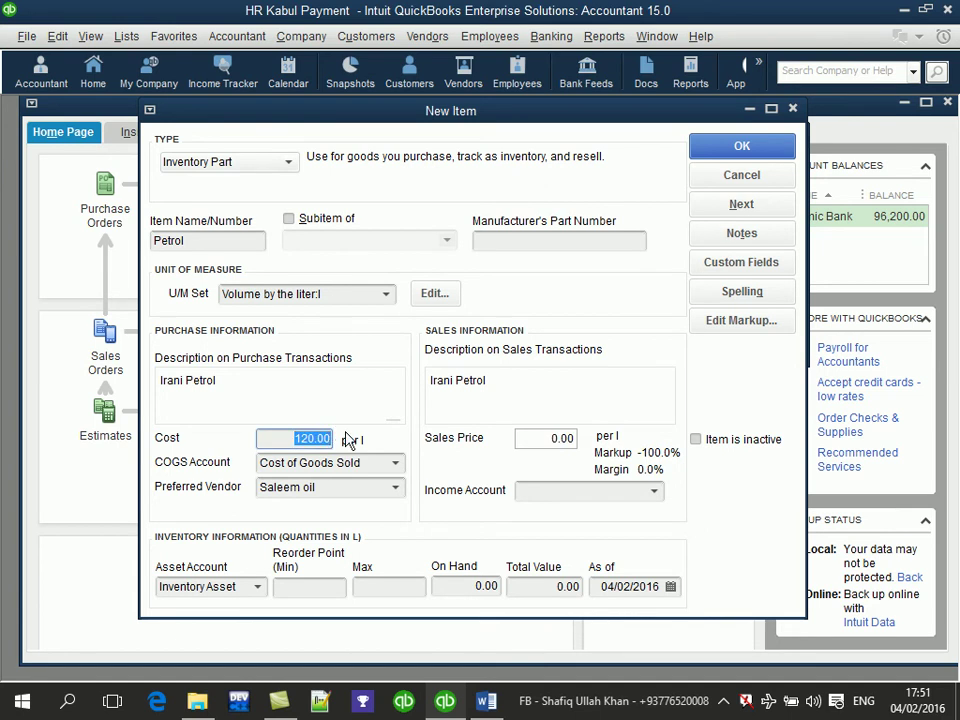
pyautogui.write('52')
# Set the Petrol item's sales price to 56 and its income account to Income:Sales
pyautogui.click(542, 438)
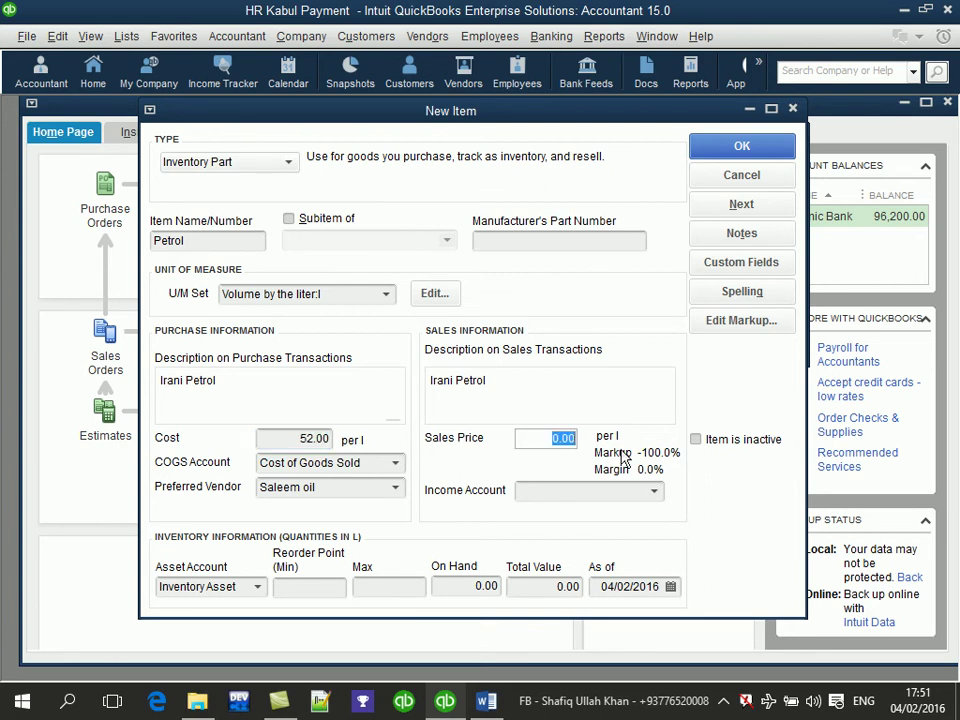
pyautogui.write('56')
pyautogui.click(536, 491)
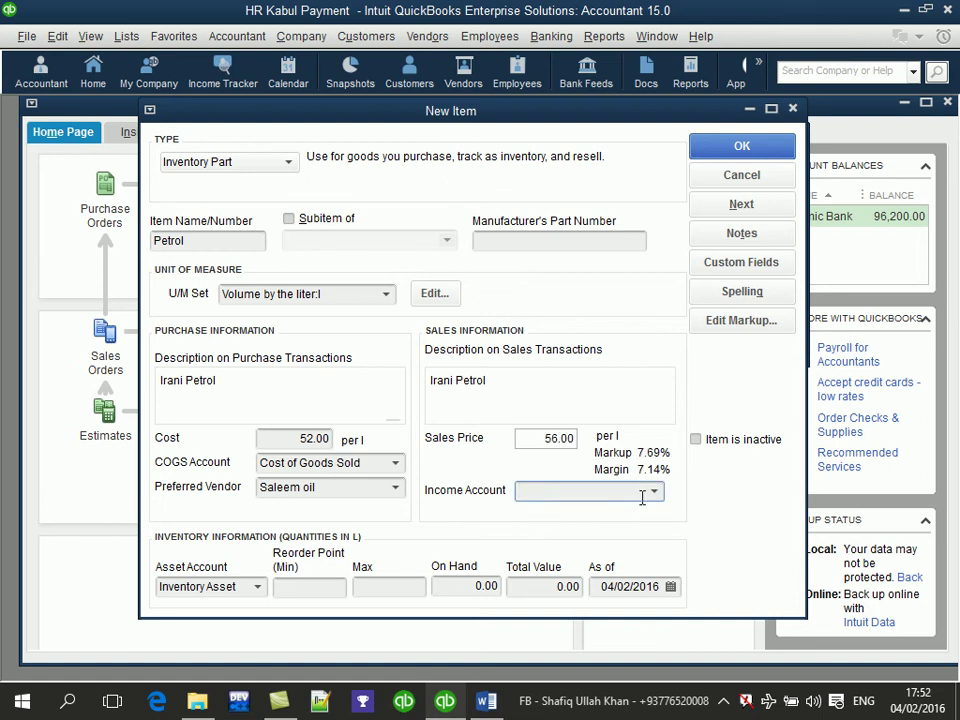
pyautogui.write('Sales')
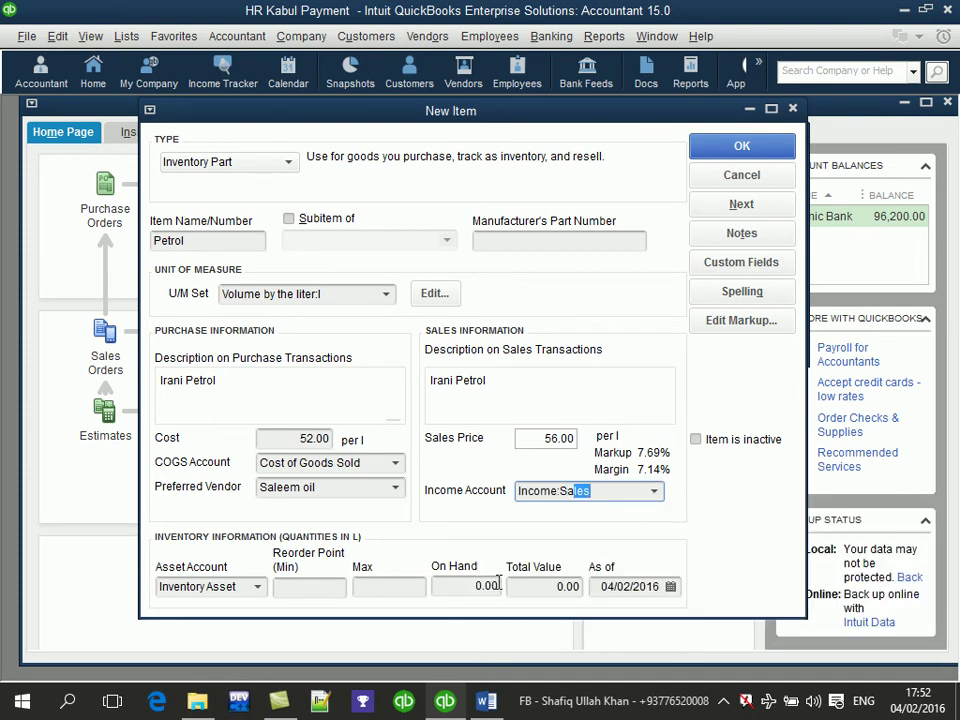
# Set the Petrol item's on-hand quantity to 150 and let its total value calculate
pyautogui.press('Tab')
pyautogui.press('Tab')
pyautogui.press('Tab')
pyautogui.press('Tab')
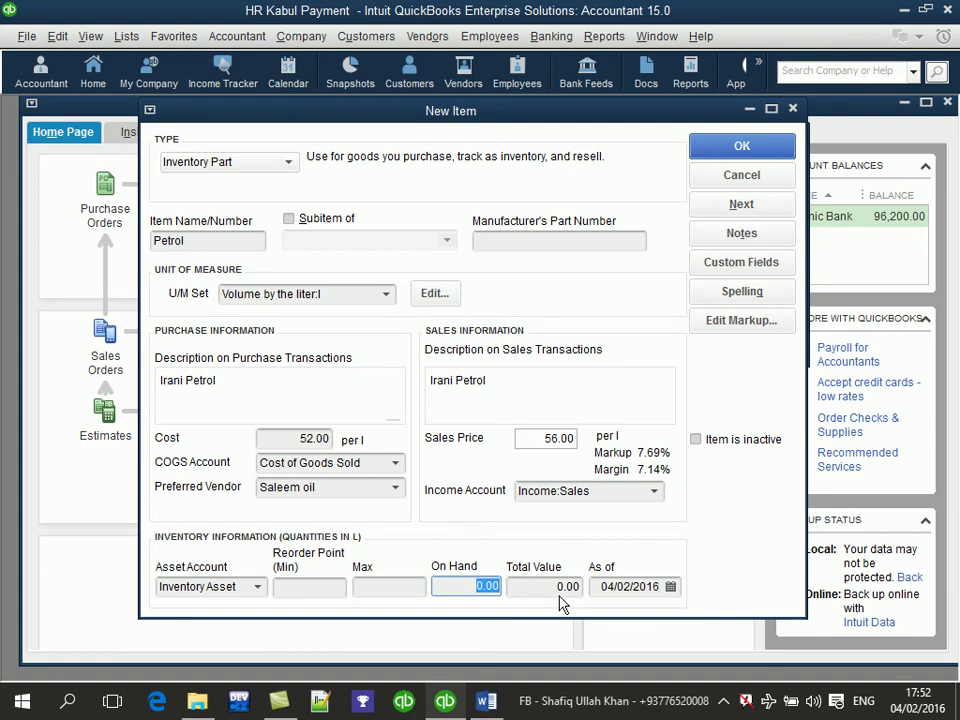
pyautogui.write('150')
pyautogui.click(576, 590)
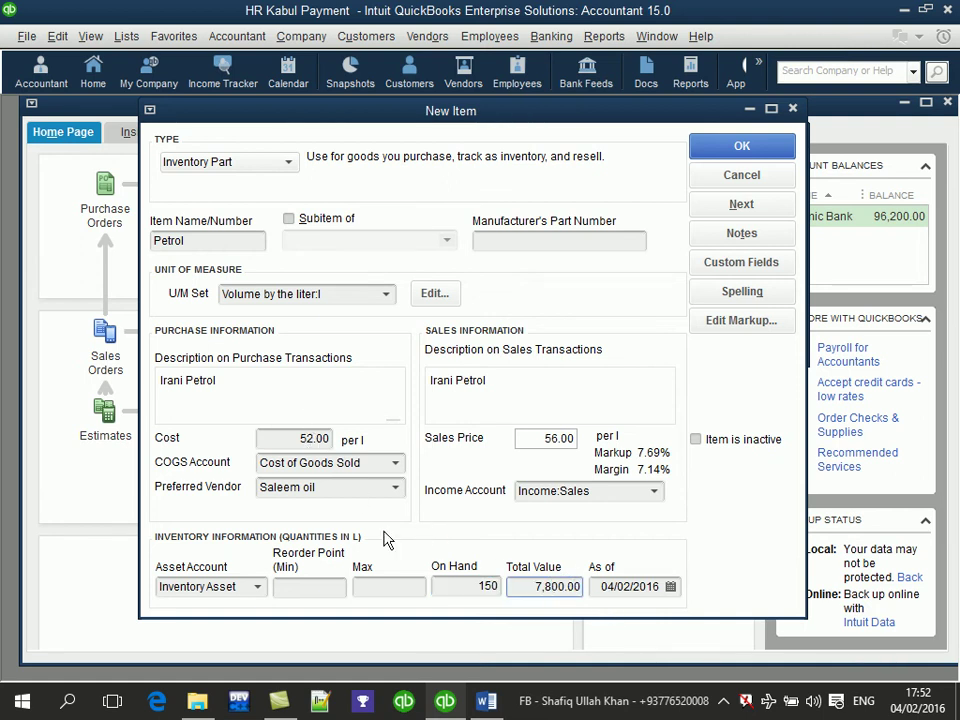
# Launch Excel and create a blank workbook for checking the Petrol item's total value
pyautogui.press('super+r')
pyautogui.write('Excel')
pyautogui.press('Return')
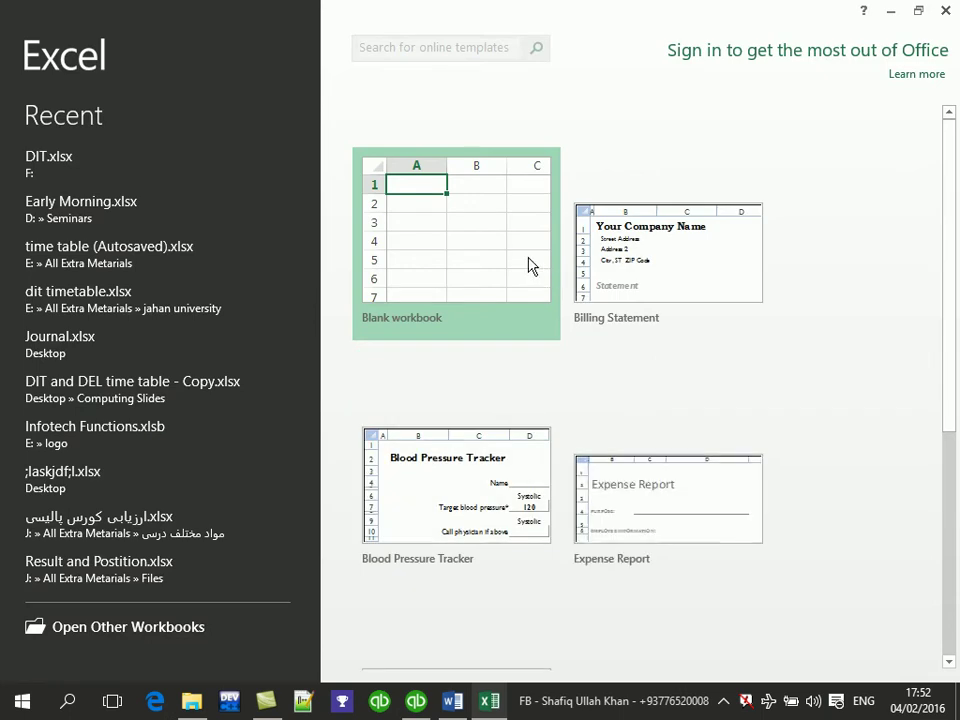
pyautogui.click(536, 272)
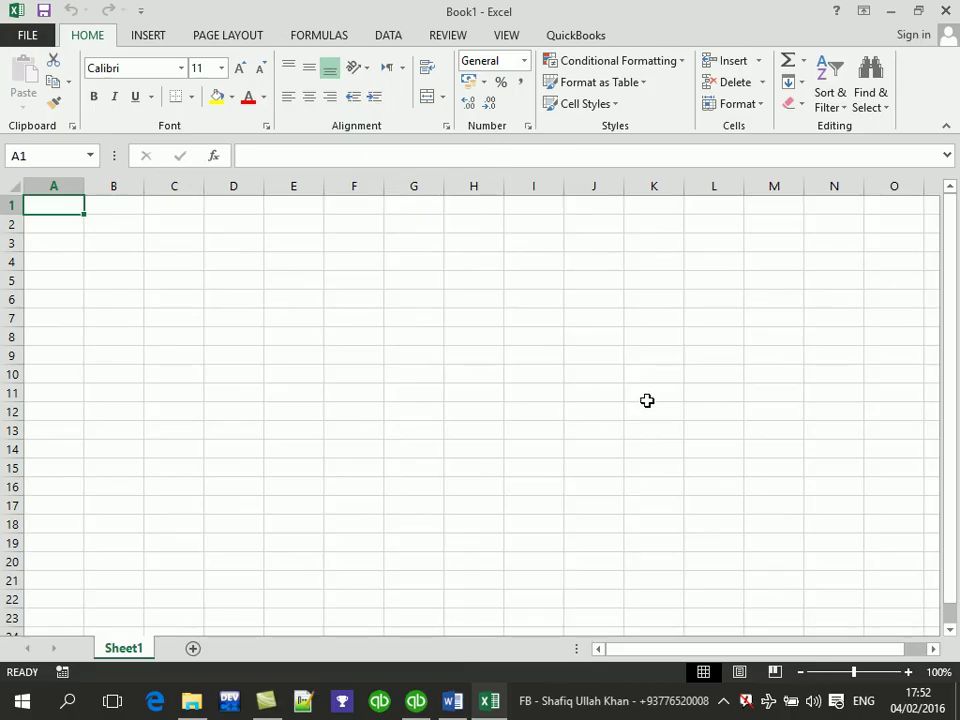
# Enter 52 in cell D3 and the formula =52*150 in cell D4
pyautogui.press('Down')
pyautogui.press('Down')
pyautogui.press('Right')
pyautogui.press('Right')
pyautogui.press('Right')
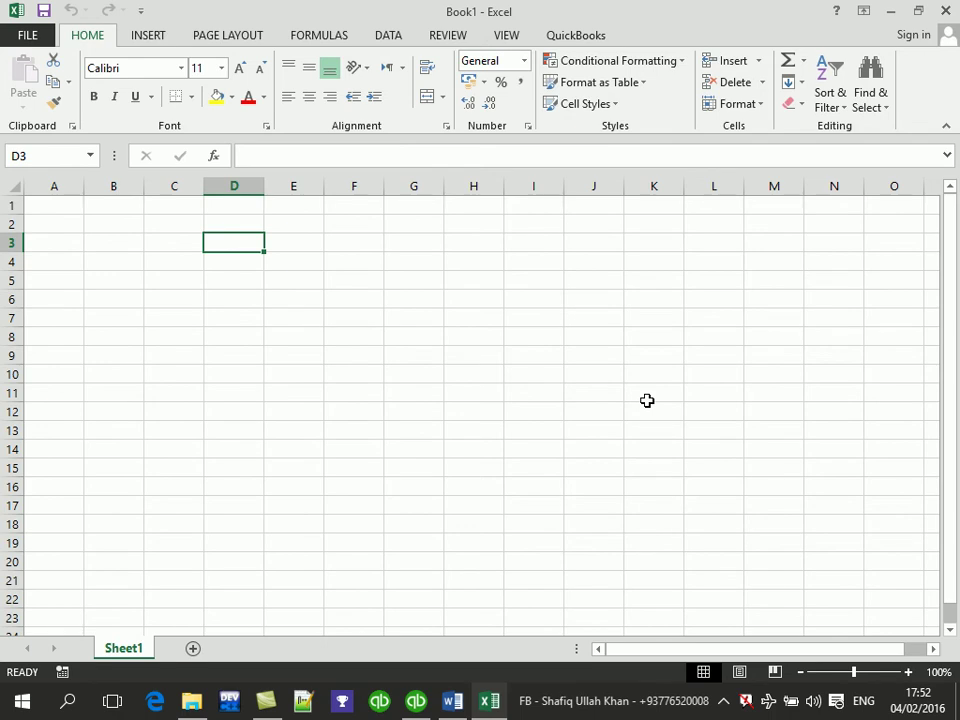
pyautogui.write('52')
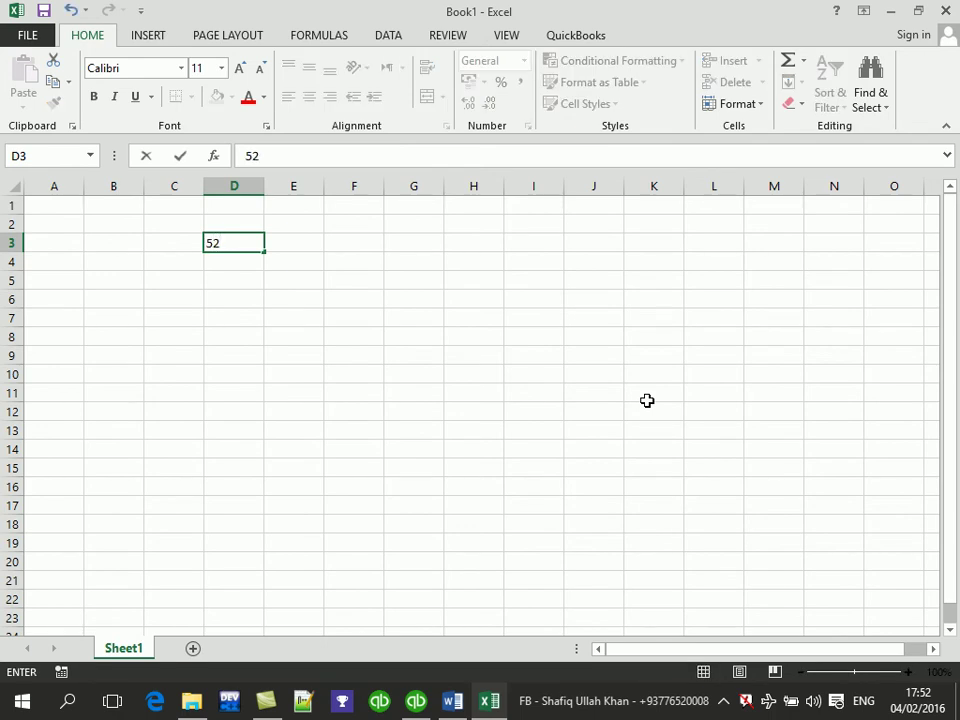
pyautogui.press('Return')
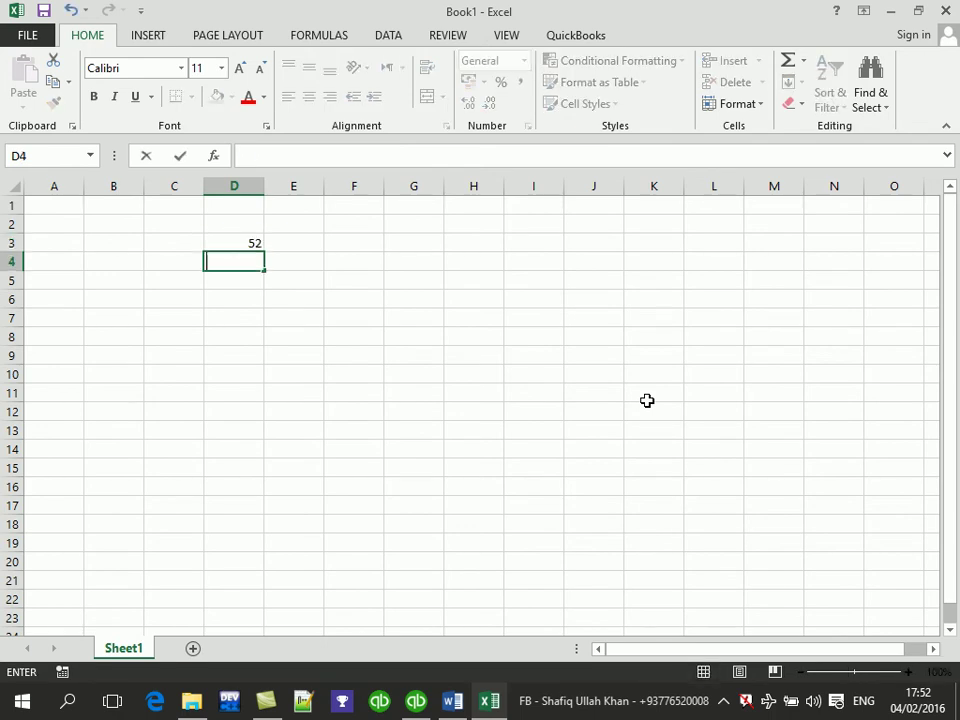
pyautogui.write('=5')
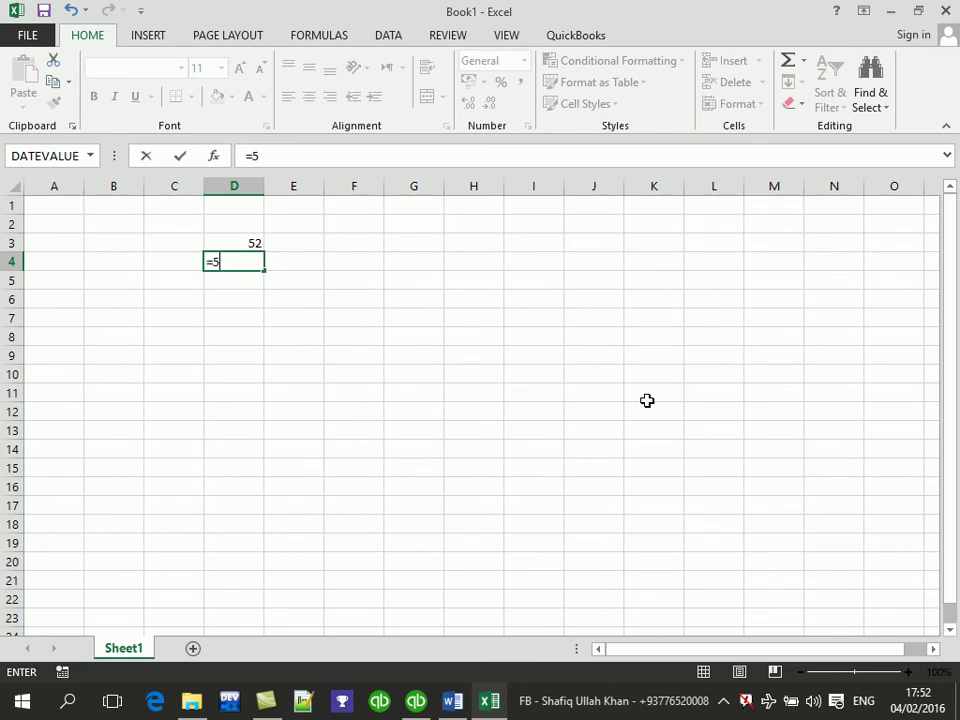
pyautogui.write('2*150')
pyautogui.press('Return')
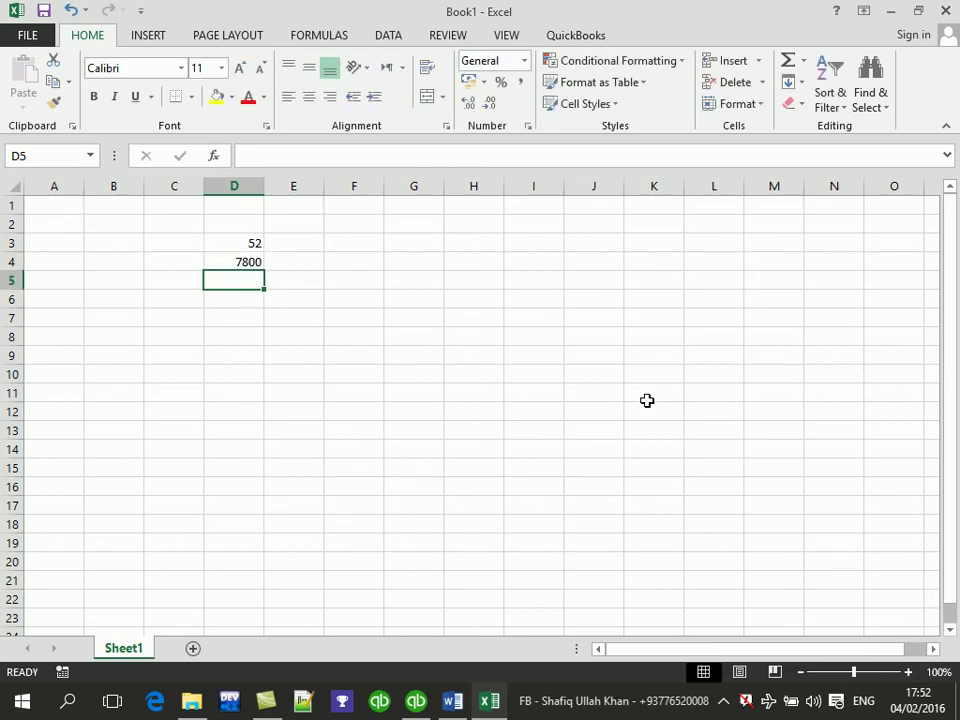
# Switch back to QuickBooks and save the Petrol item, replacing Irani with Iran in the spelling check
pyautogui.click(420, 703)
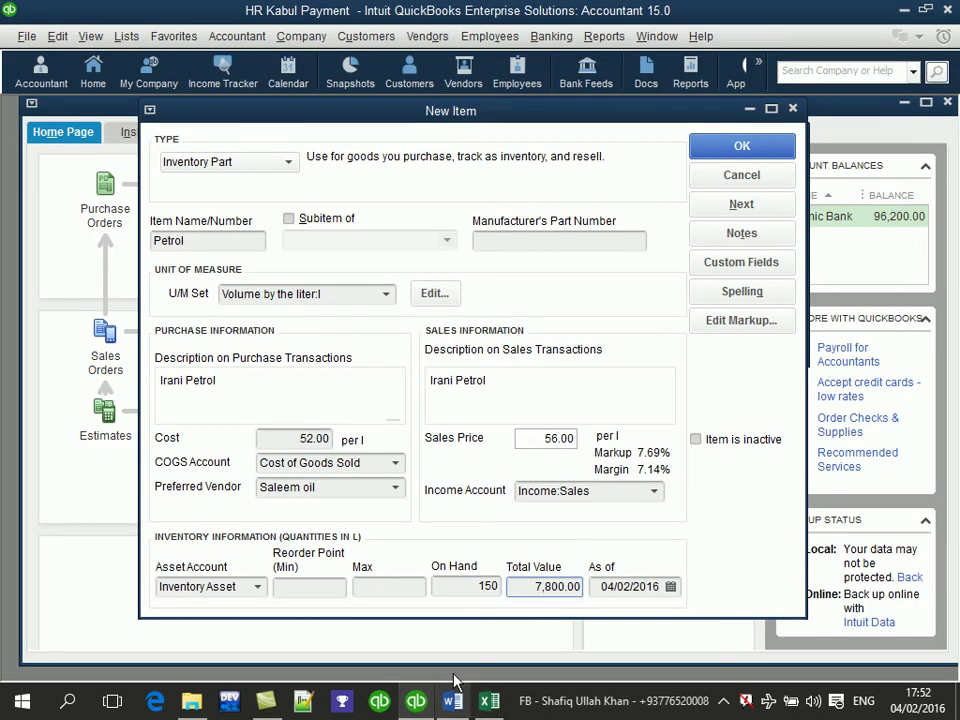
pyautogui.doubleClick(572, 590)
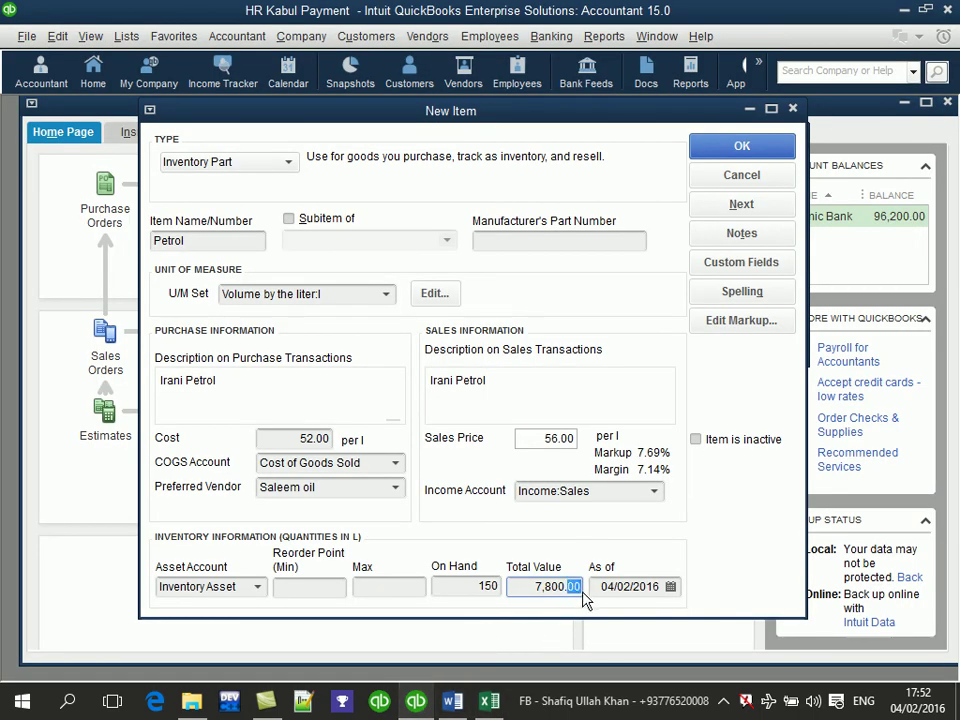
pyautogui.click(727, 158)
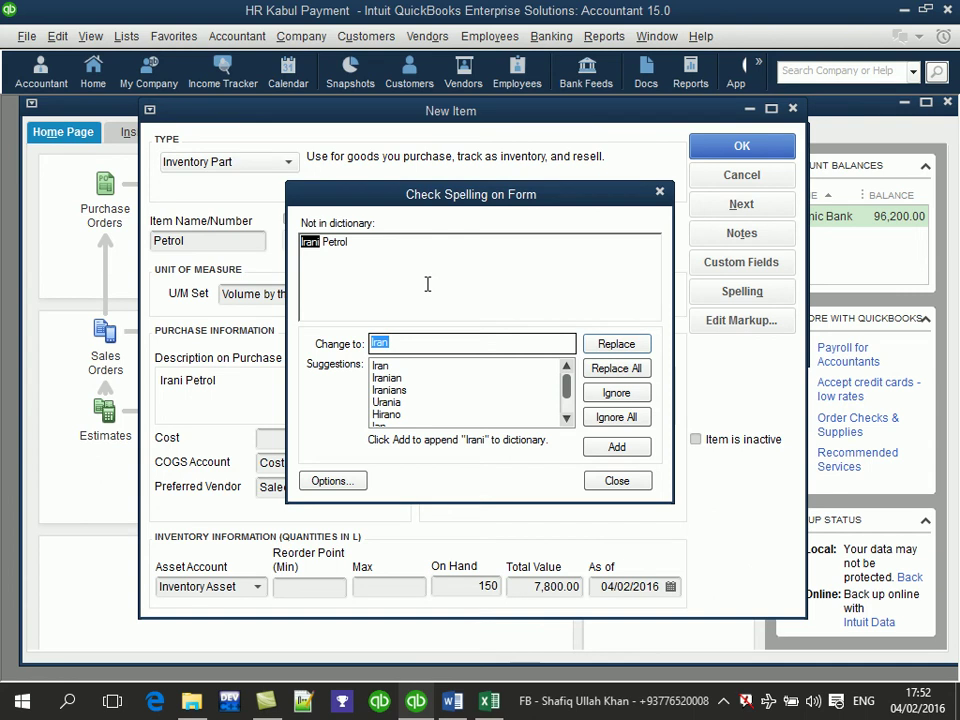
pyautogui.click(420, 340)
pyautogui.press('BackSpace')
pyautogui.click(360, 264)
pyautogui.click(615, 344)
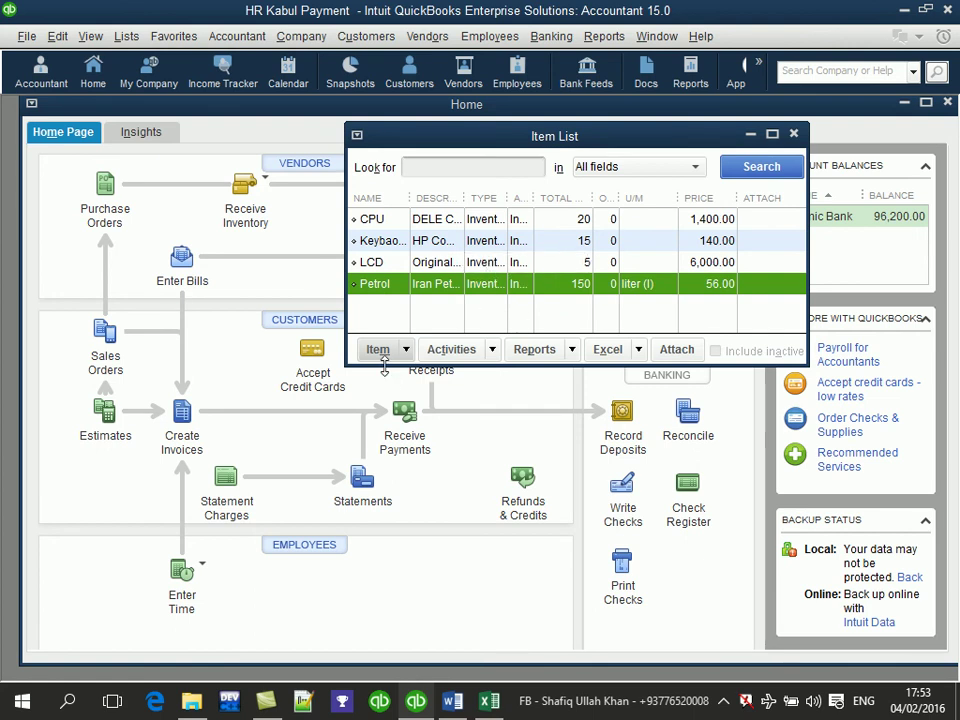
# Start a new Inventory Part item and name it CreditCard
pyautogui.hotkey('ctrl', 'n')
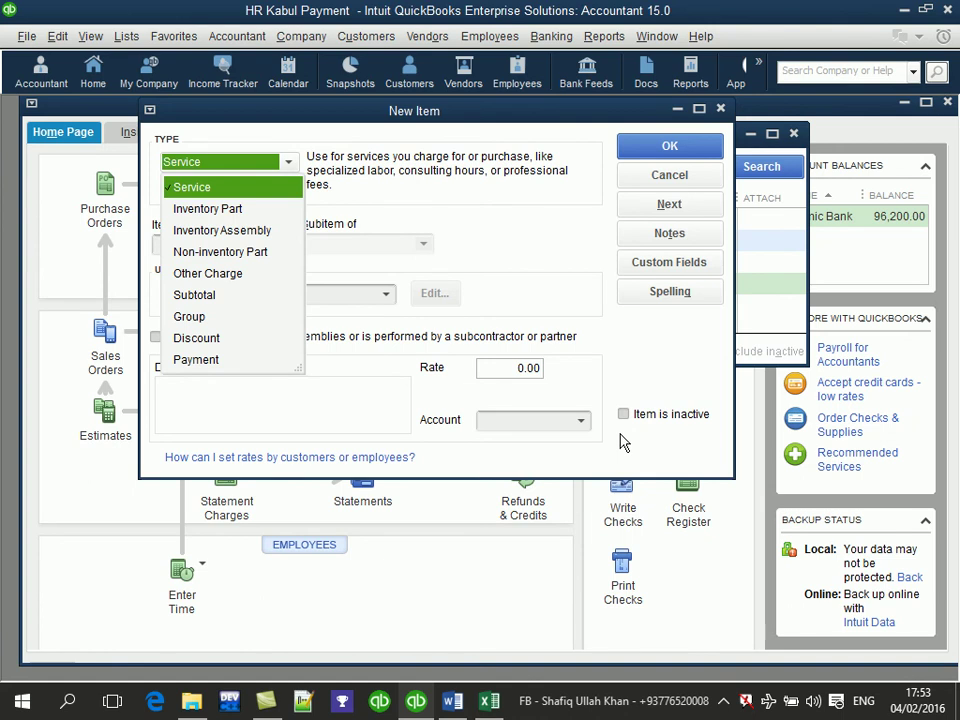
pyautogui.press('Down')
pyautogui.press('Return')
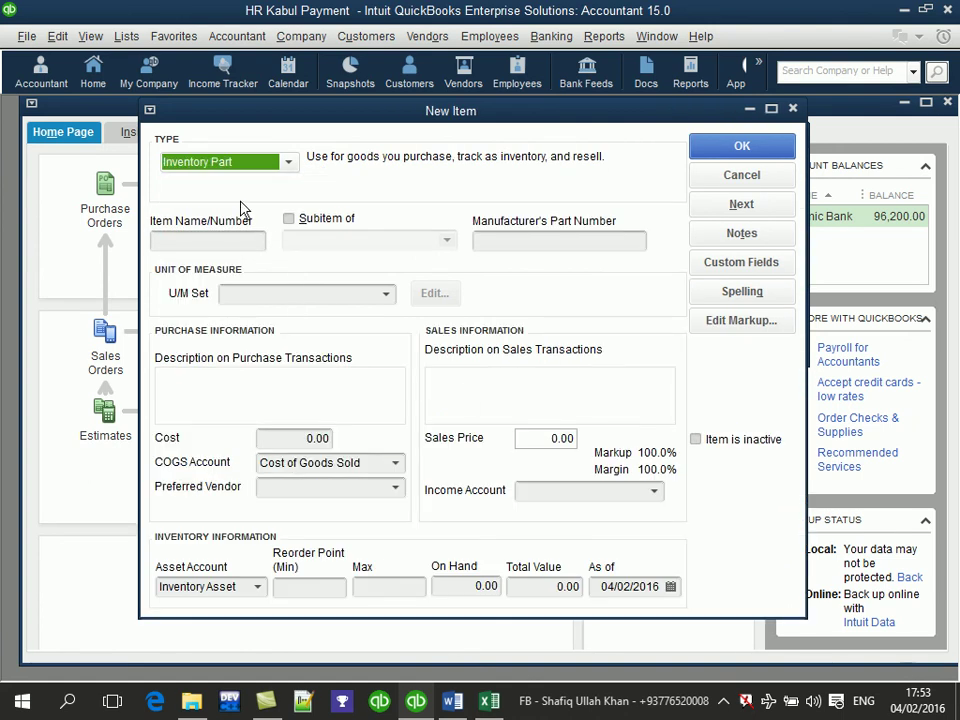
pyautogui.press('Tab')
pyautogui.write('CreditCard')
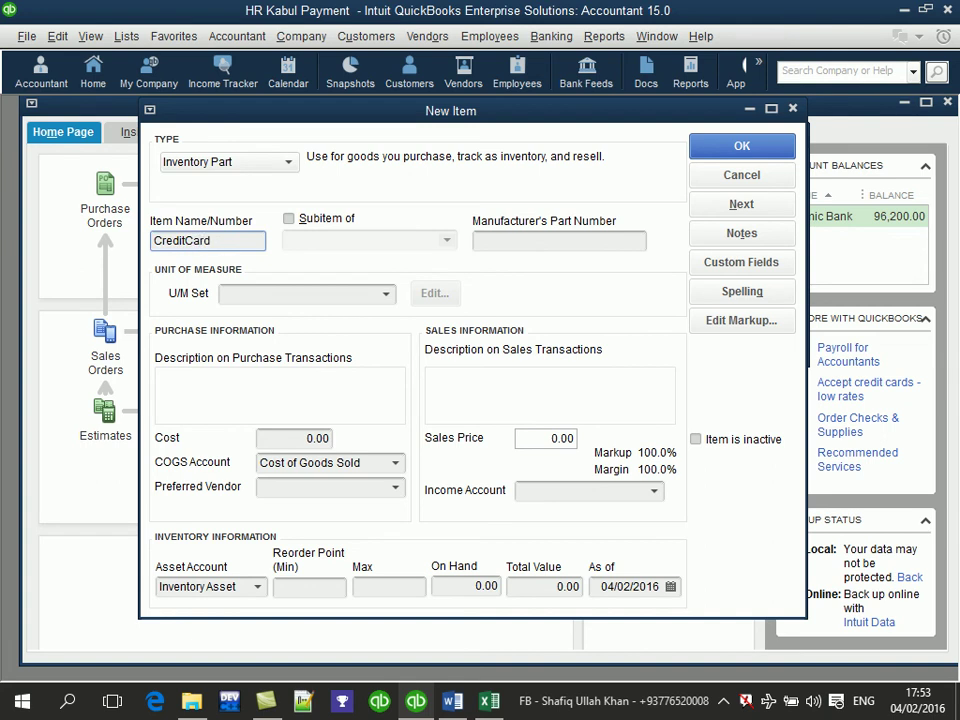
# Enter Etisalat as the CreditCard item's purchase description, leaving its unit of measure set blank
pyautogui.click(247, 295)
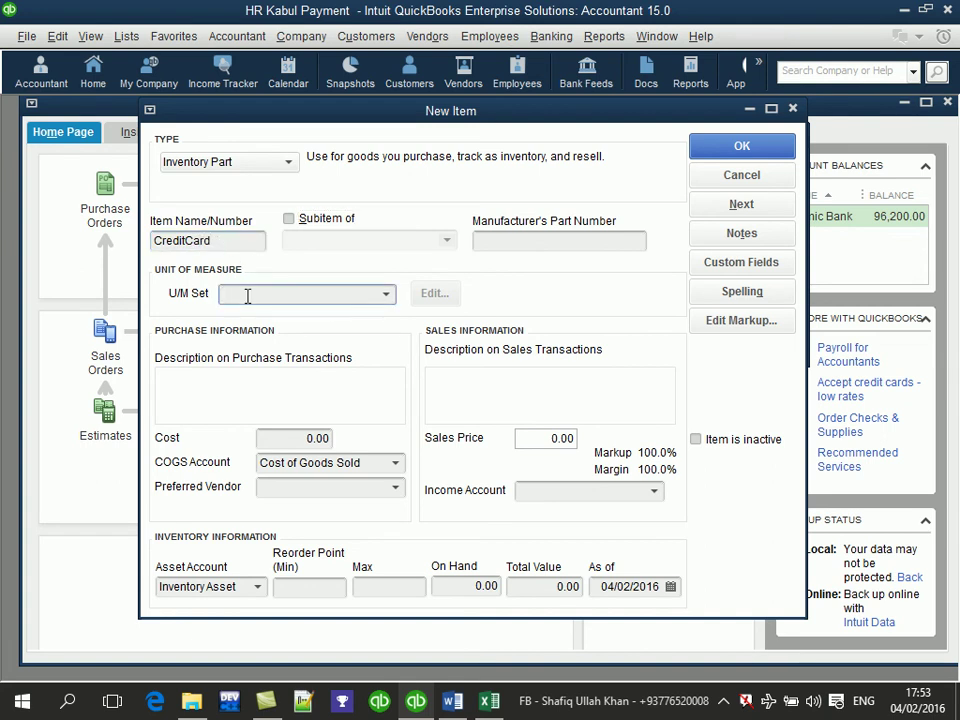
pyautogui.click(279, 380)
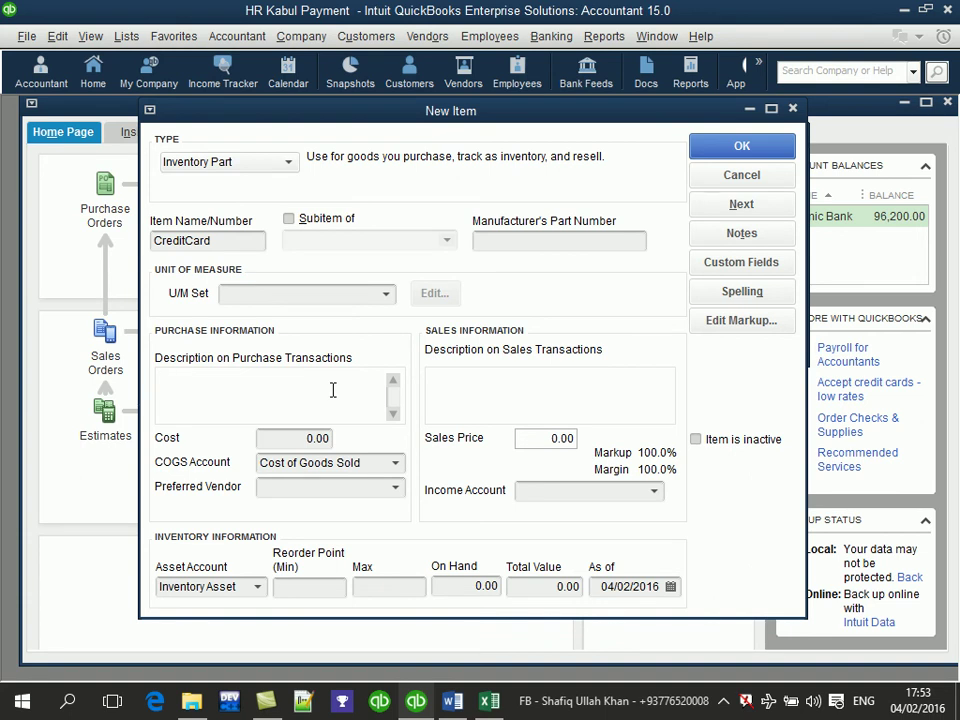
pyautogui.write('Etisalat')
pyautogui.click(386, 295)
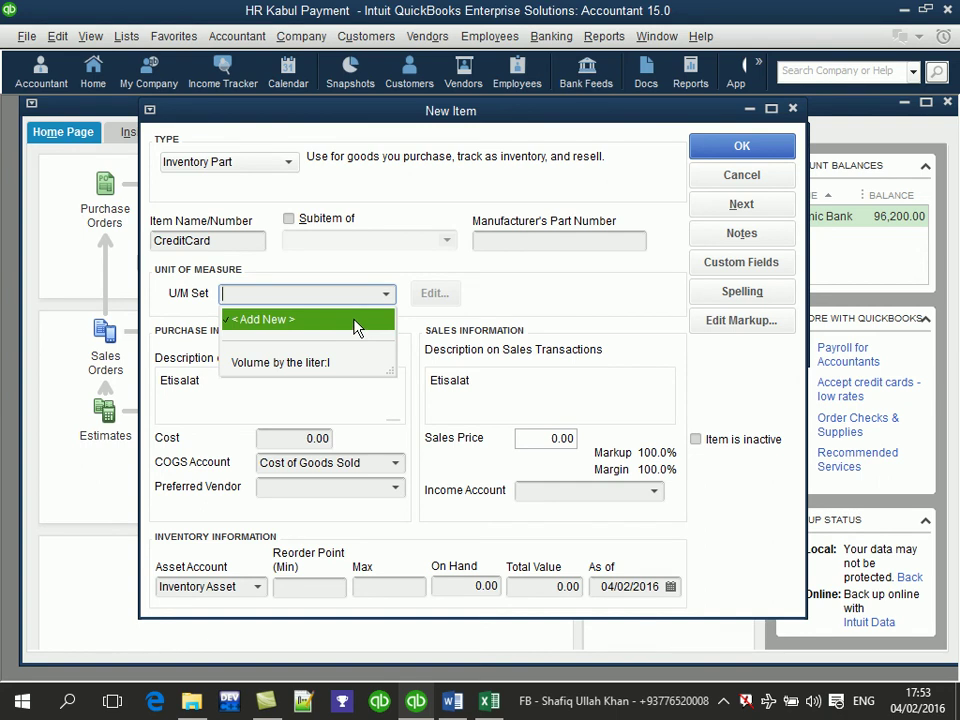
pyautogui.press('Escape')
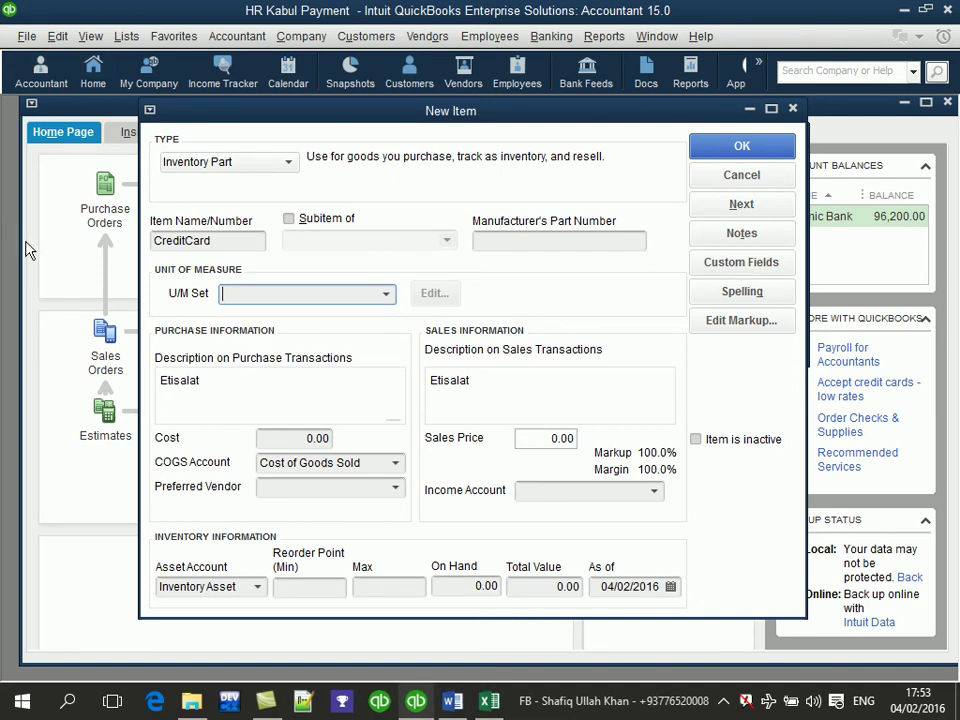
# Set the CreditCard item's cost to 500 and its sales price to 600
pyautogui.click(219, 382)
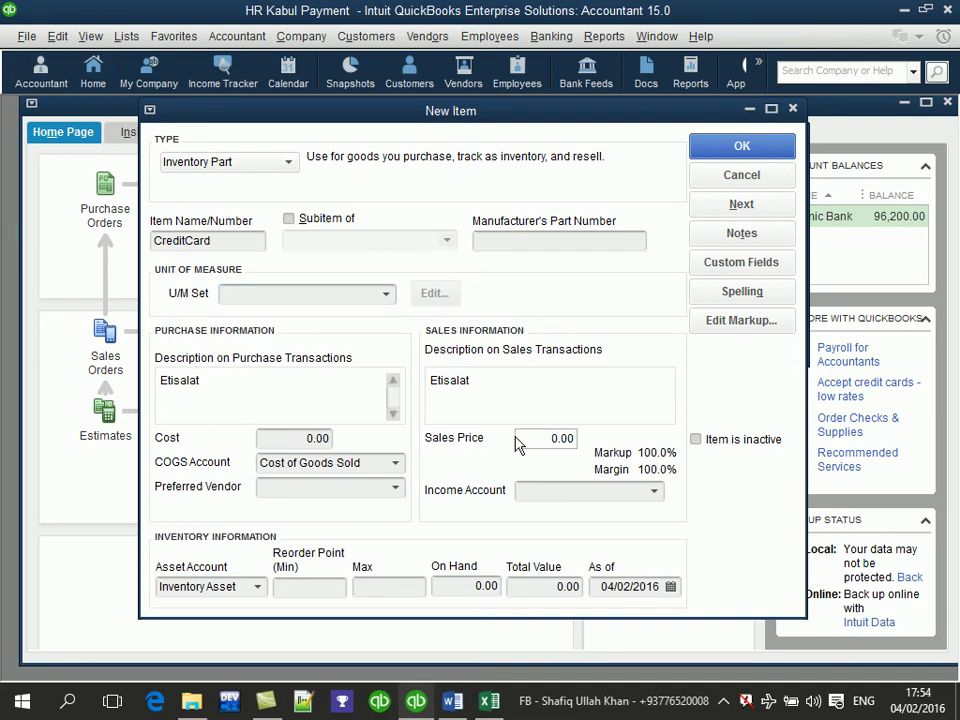
pyautogui.press('Tab')
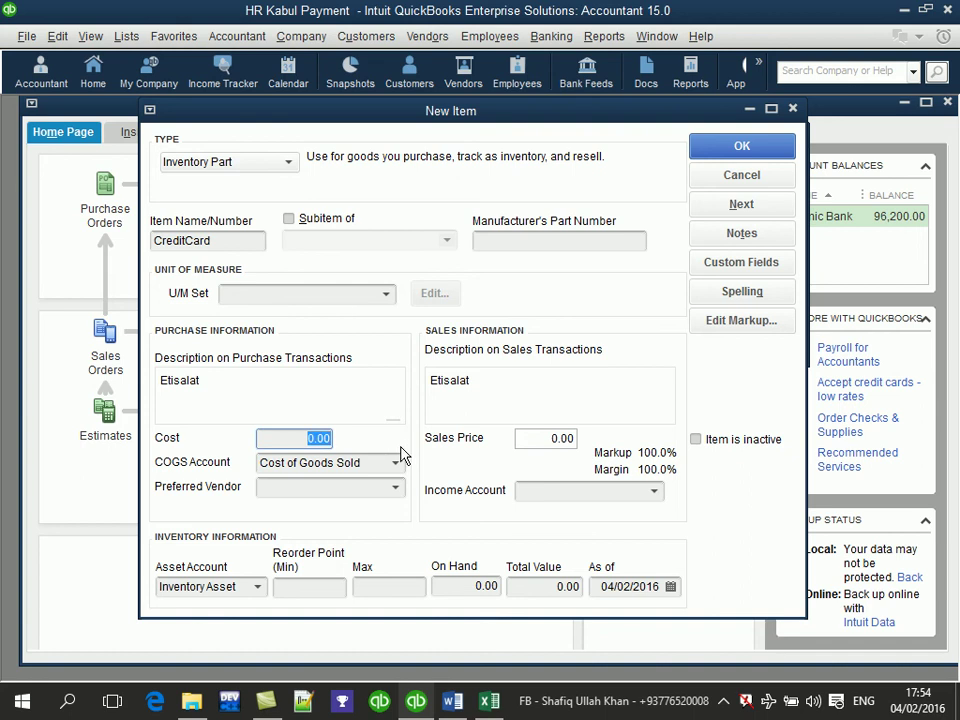
pyautogui.write('5')
pyautogui.write('500')
pyautogui.click(546, 437)
pyautogui.write('5')
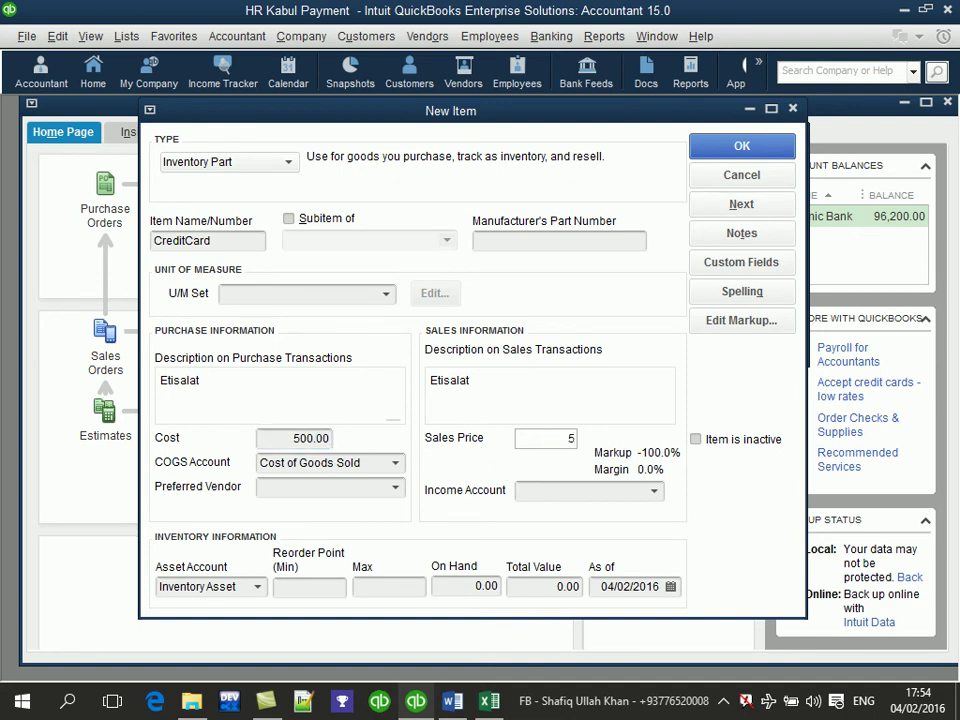
pyautogui.write('00')
# Choose Saleem oil as the preferred vendor for the CreditCard item
pyautogui.click(369, 486)
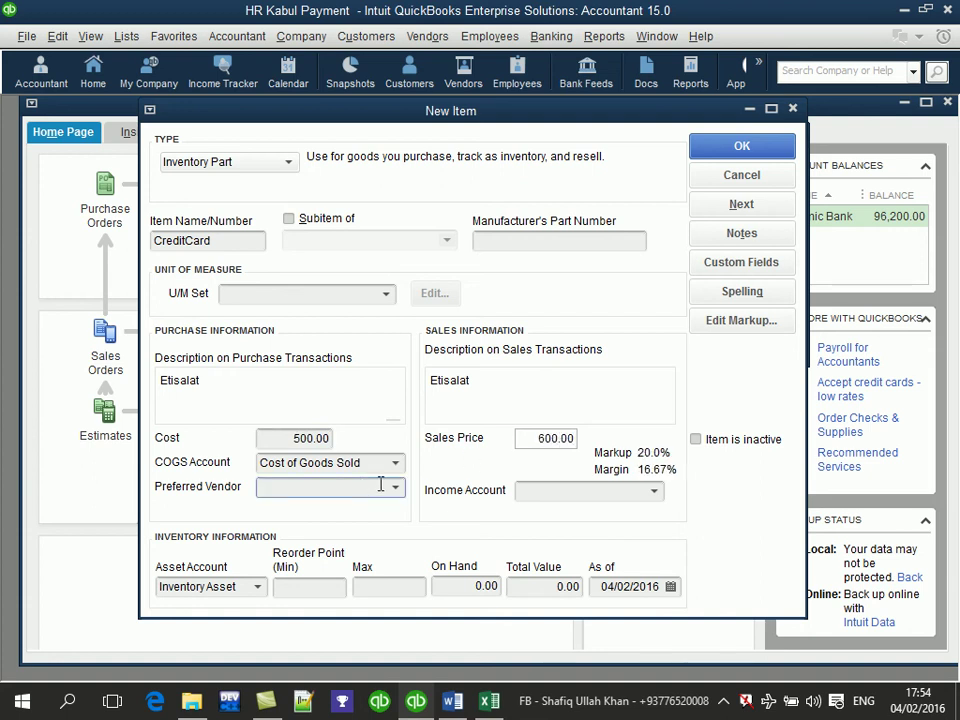
pyautogui.click(396, 487)
pyautogui.click(366, 555)
# Set the CreditCard item's income account to Income:Sales
pyautogui.click(555, 491)
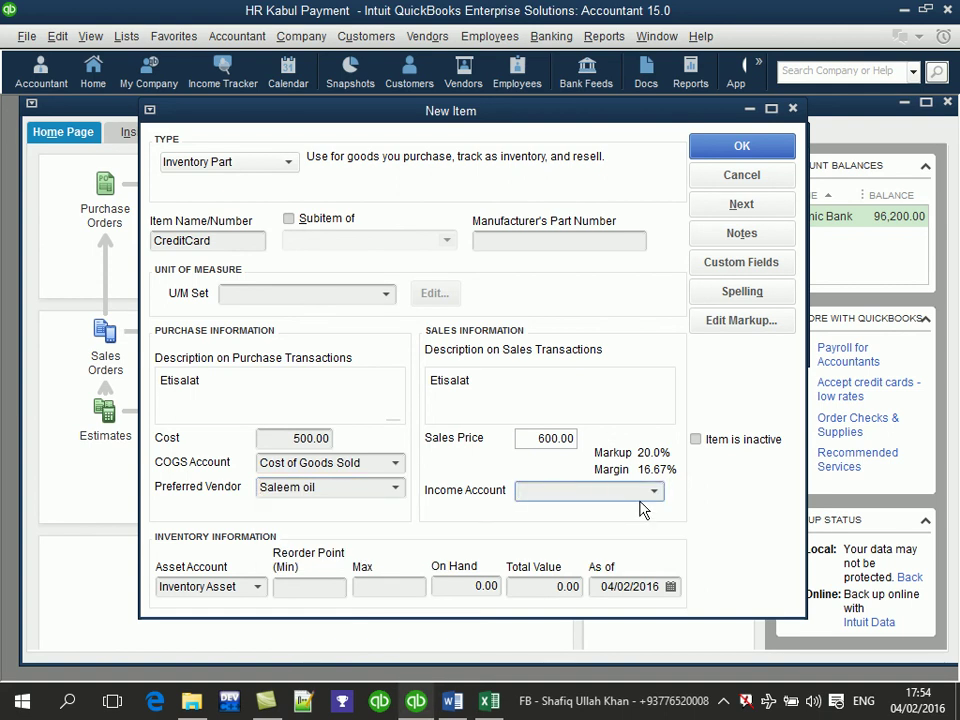
pyautogui.write('S')
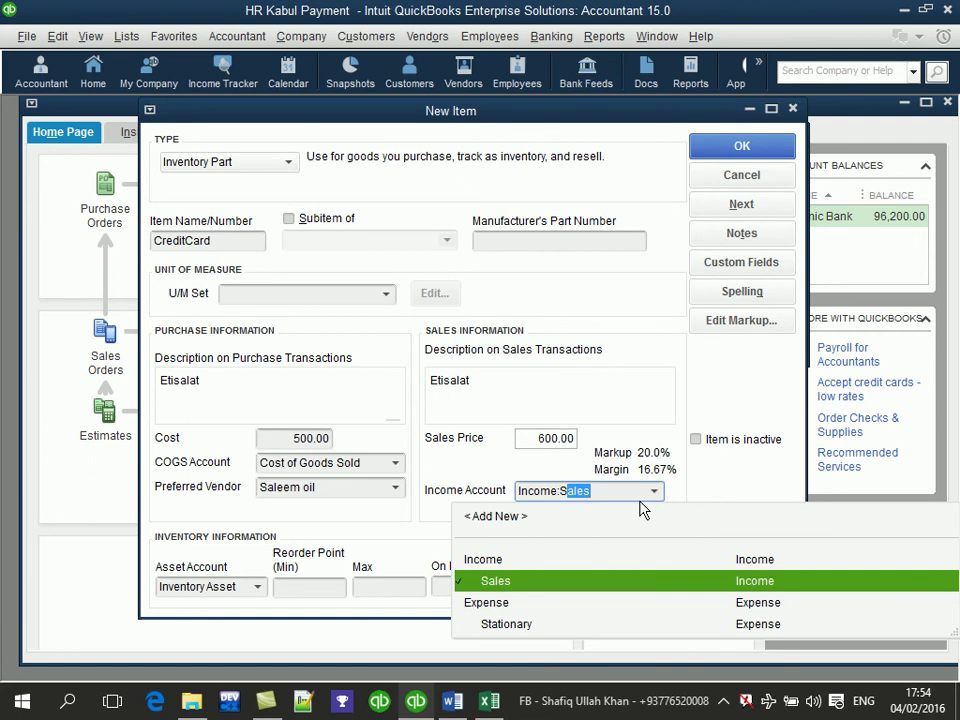
pyautogui.press('Escape')
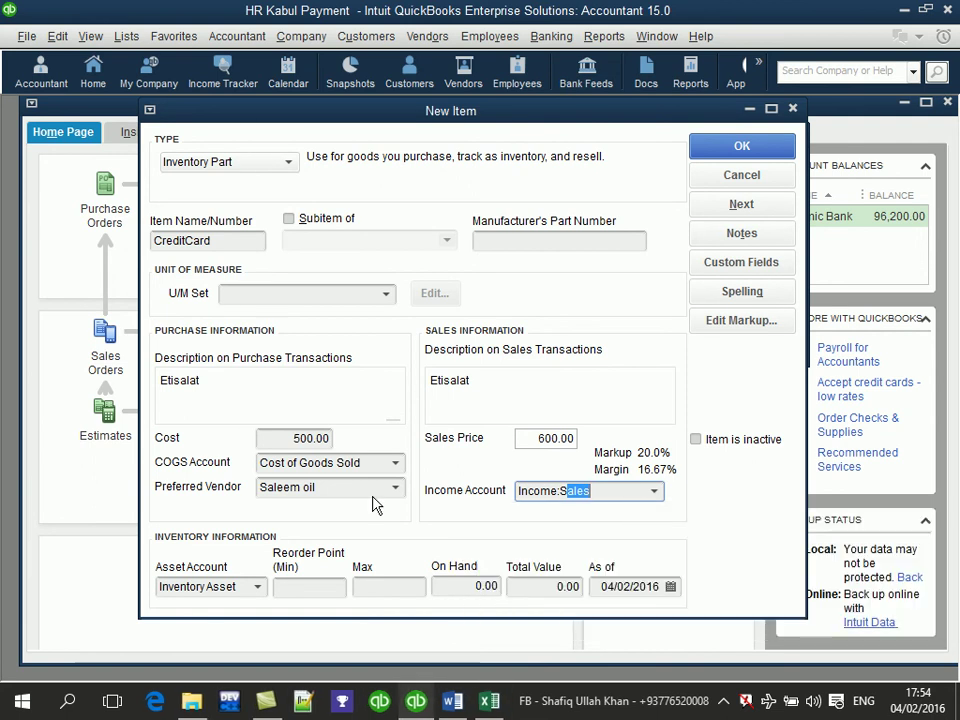
pyautogui.click(395, 489)
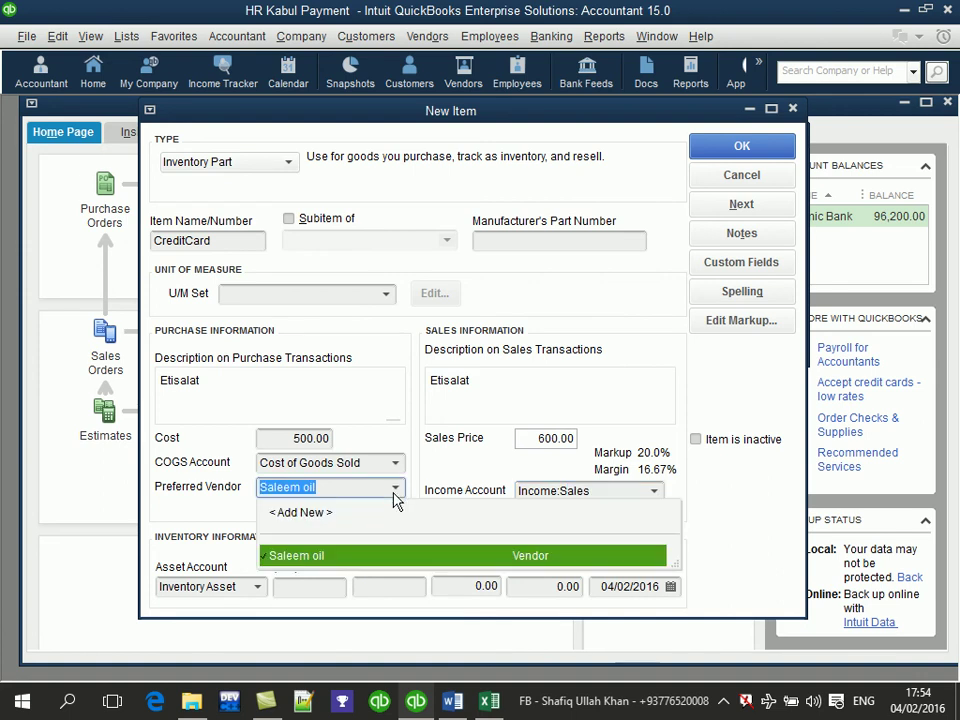
pyautogui.click(300, 512)
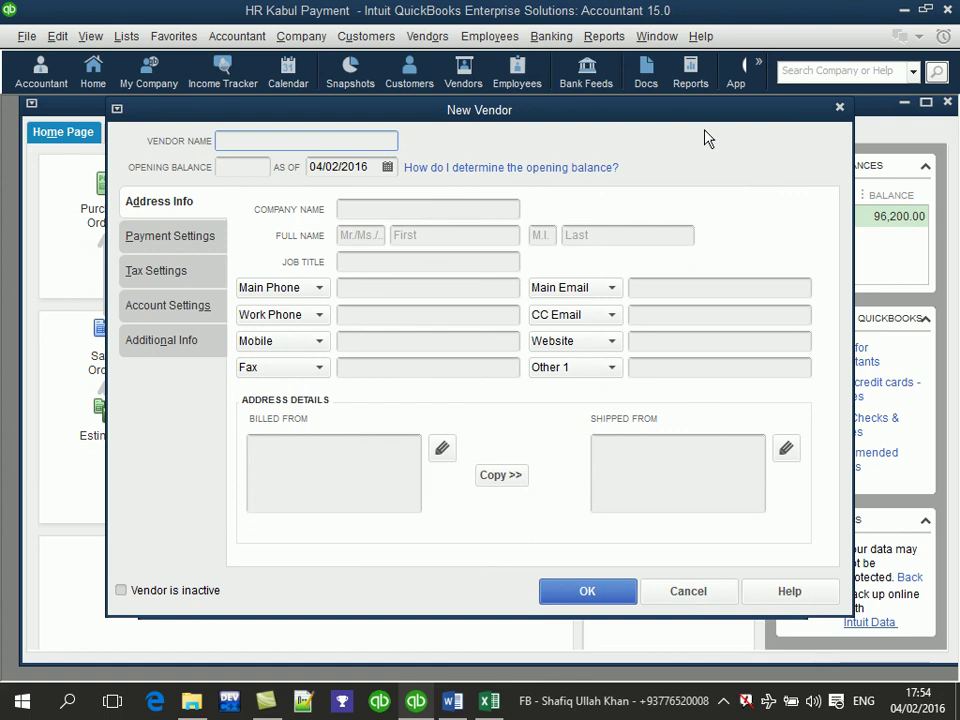
pyautogui.click(840, 108)
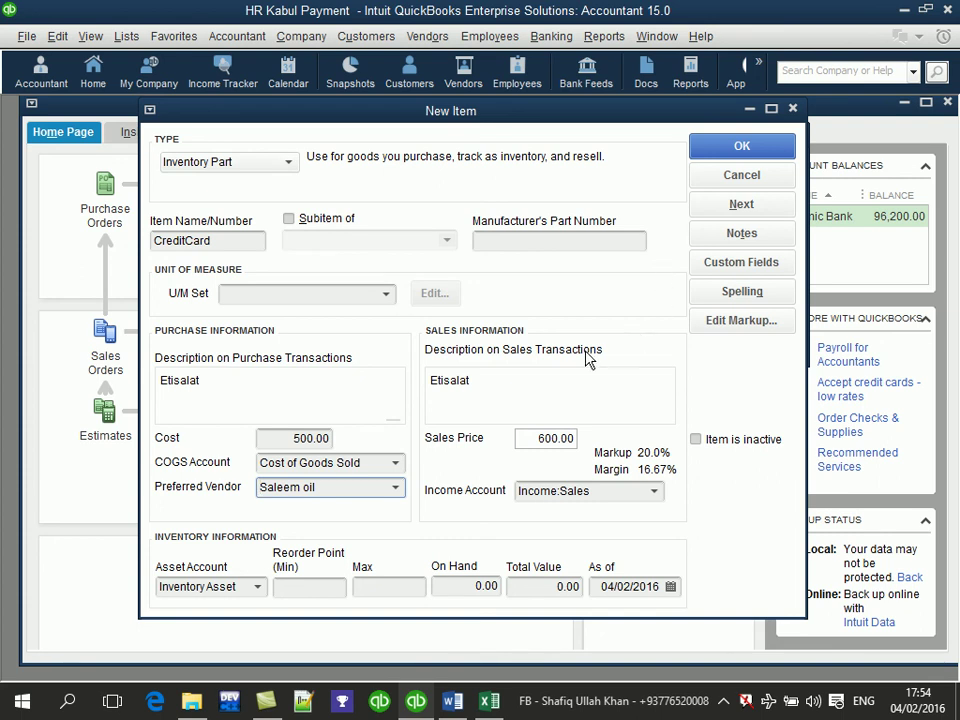
# Re-enter Income:Sales as the income account of the CreditCard item
pyautogui.click(630, 491)
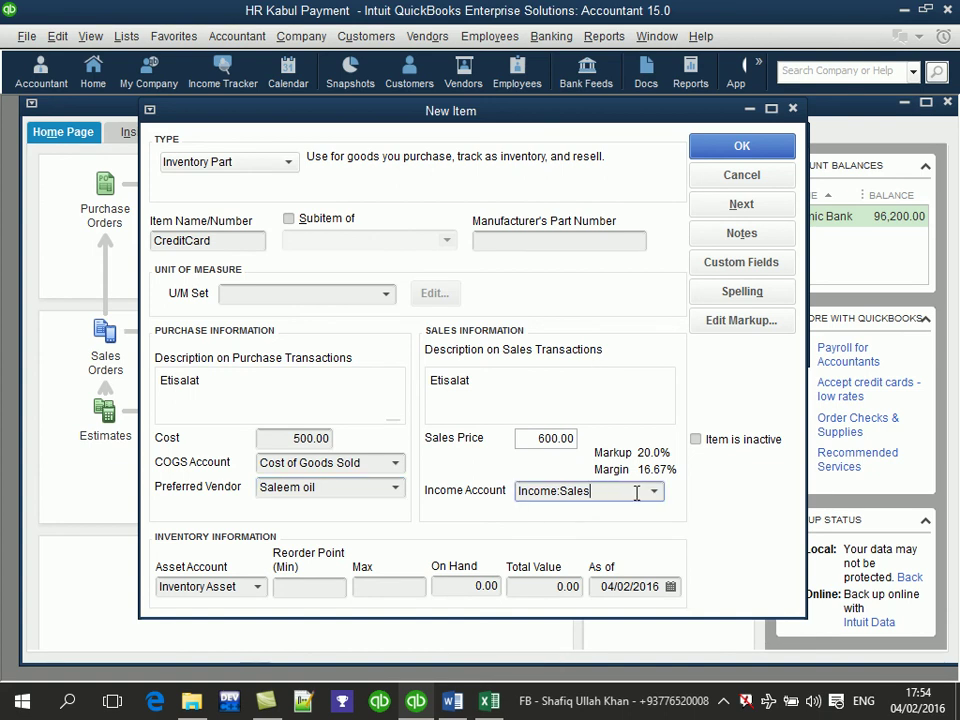
pyautogui.write('S')
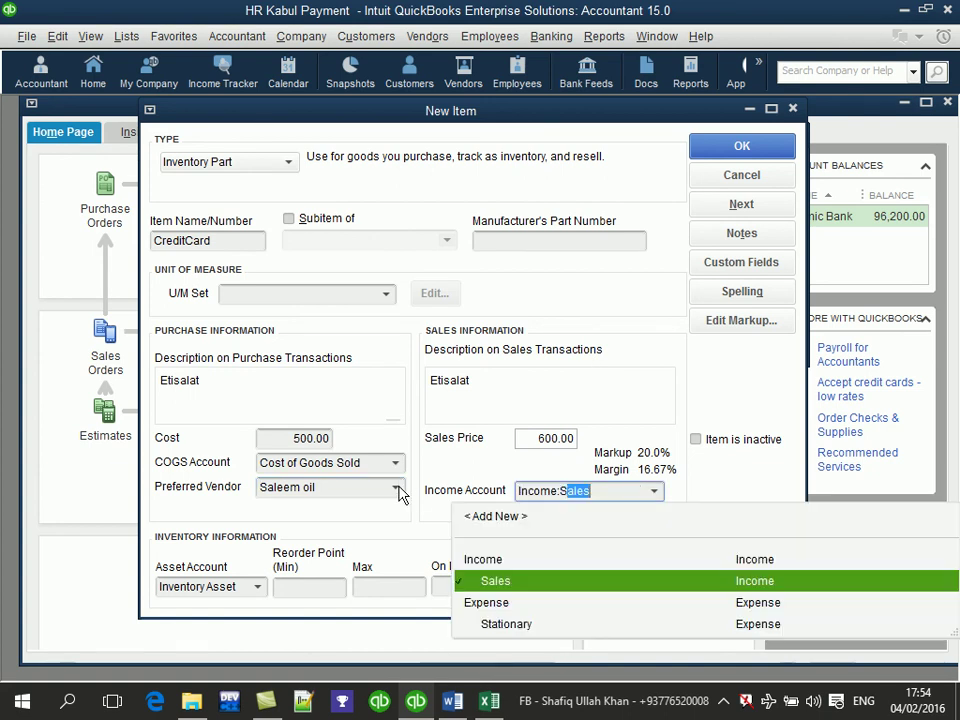
pyautogui.write('ale')
pyautogui.write('C')
pyautogui.press('BackSpace')
pyautogui.press('BackSpace')
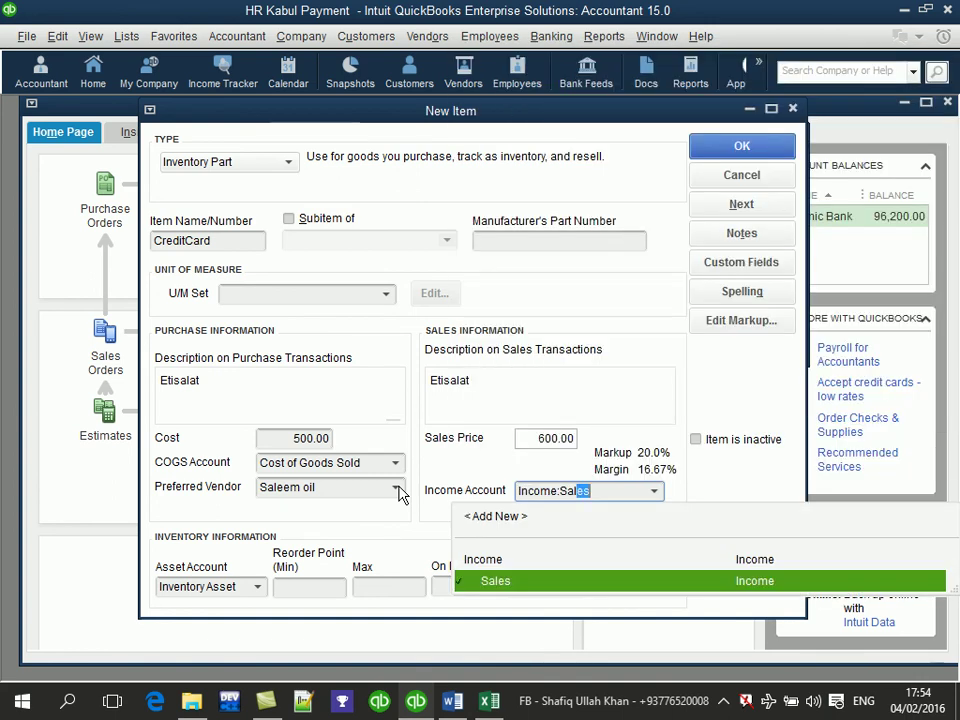
# Set the CreditCard item's on-hand quantity to 5 and save it, accepting Retrial as the spelling replacement for Etisalat
pyautogui.click(476, 586)
pyautogui.write('5')
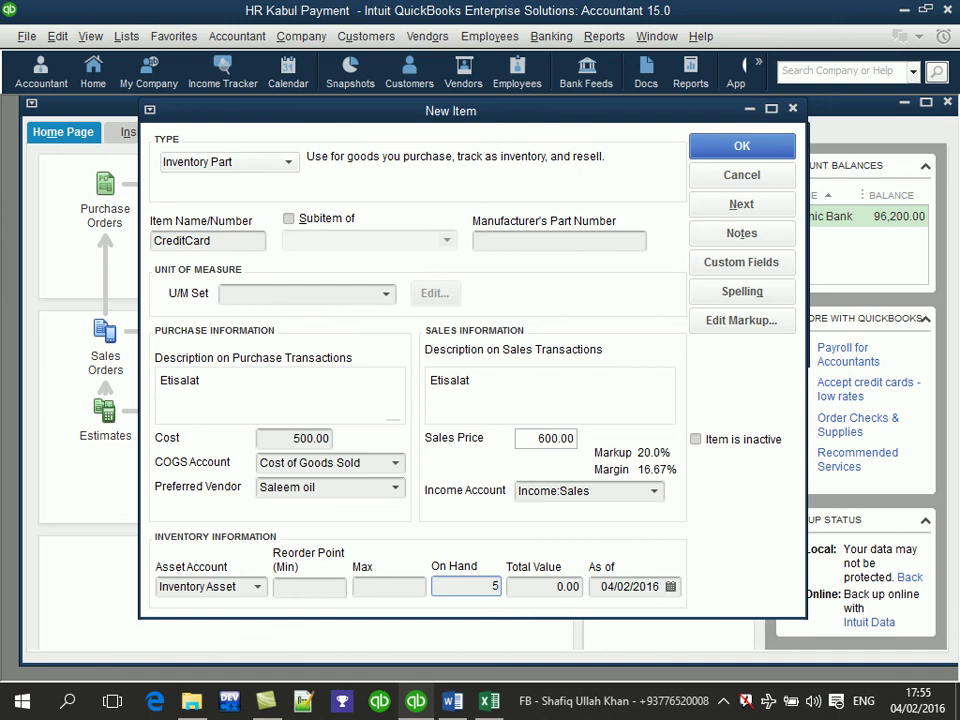
pyautogui.click(553, 586)
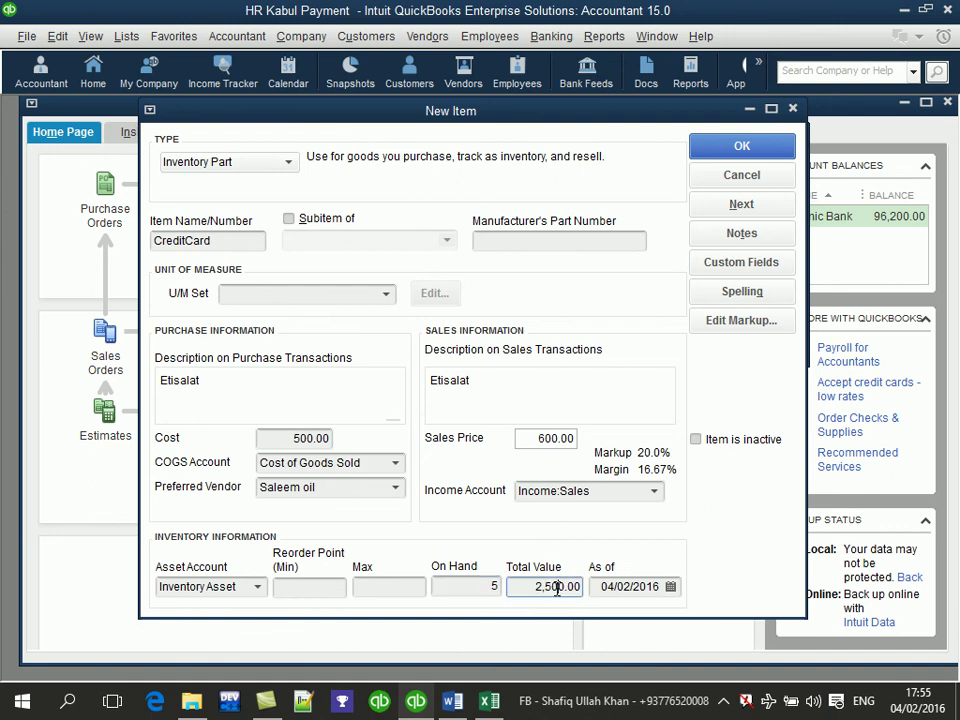
pyautogui.click(765, 147)
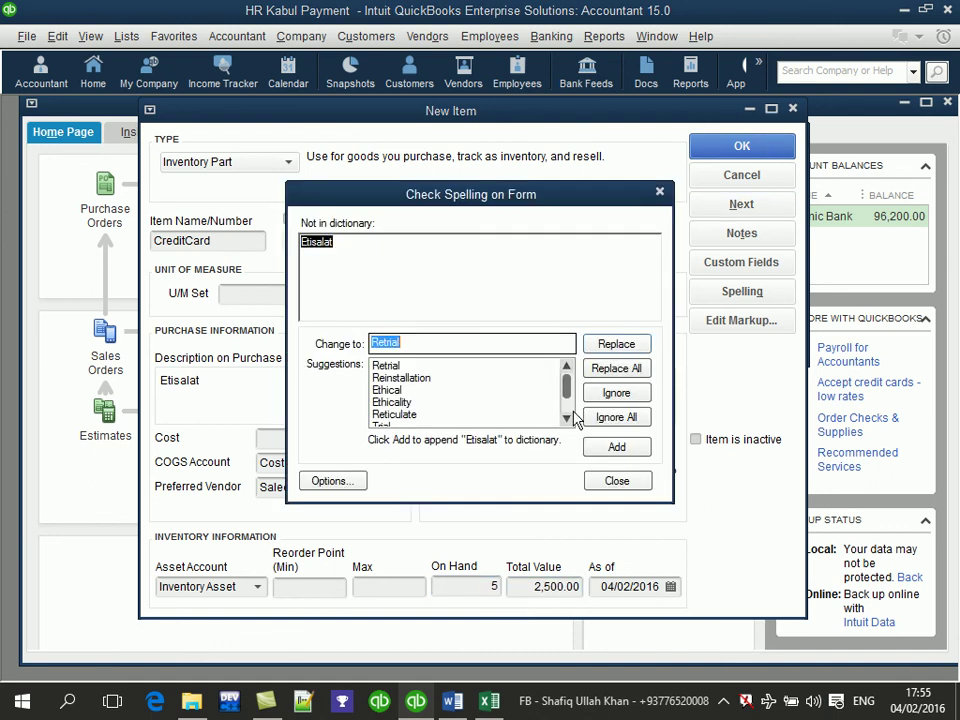
pyautogui.click(626, 350)
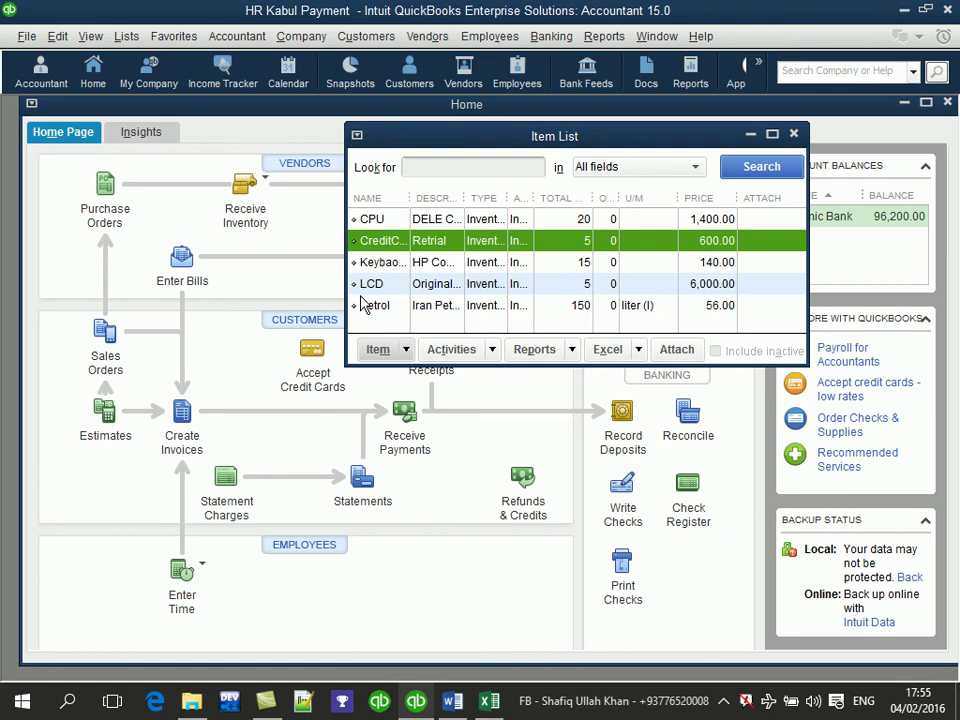
# Start a new item of type Non-inventory Part and name it Computer
pyautogui.click(403, 350)
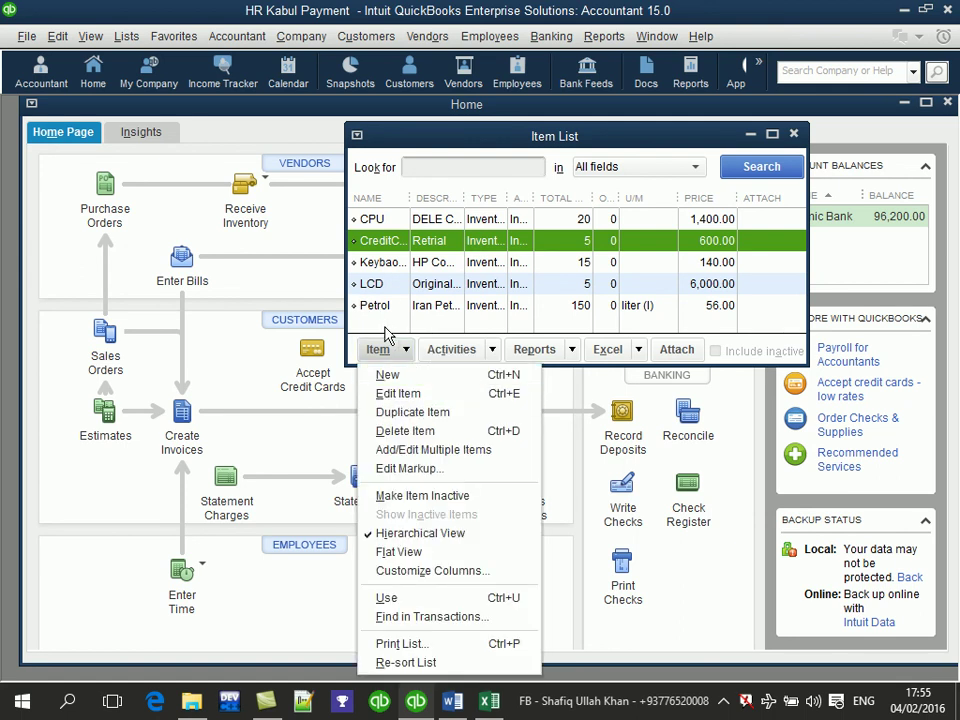
pyautogui.click(386, 333)
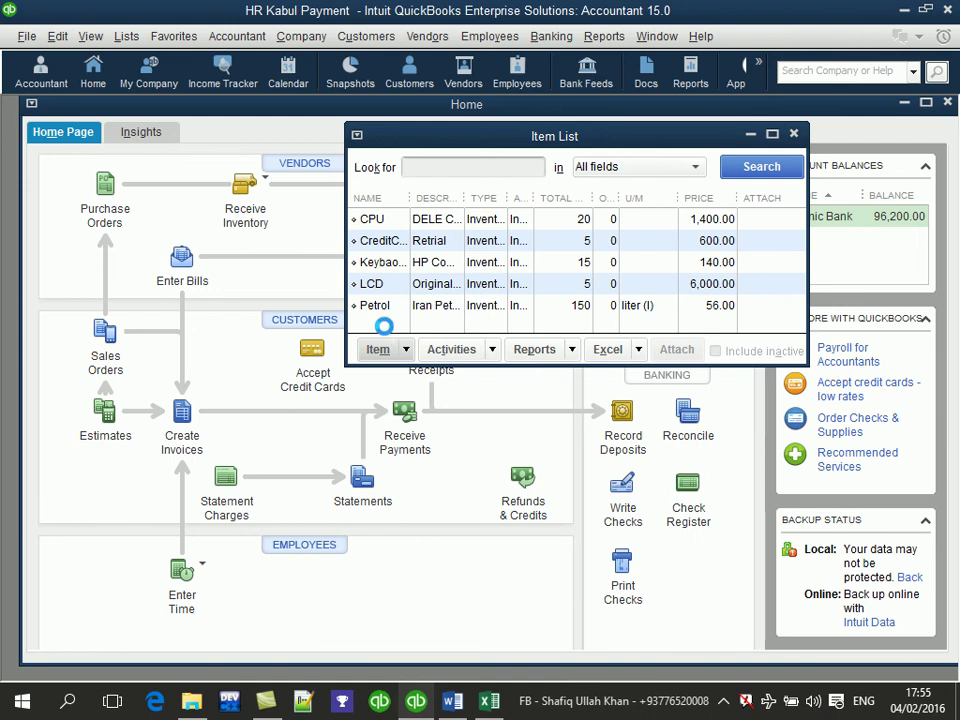
pyautogui.click(280, 255)
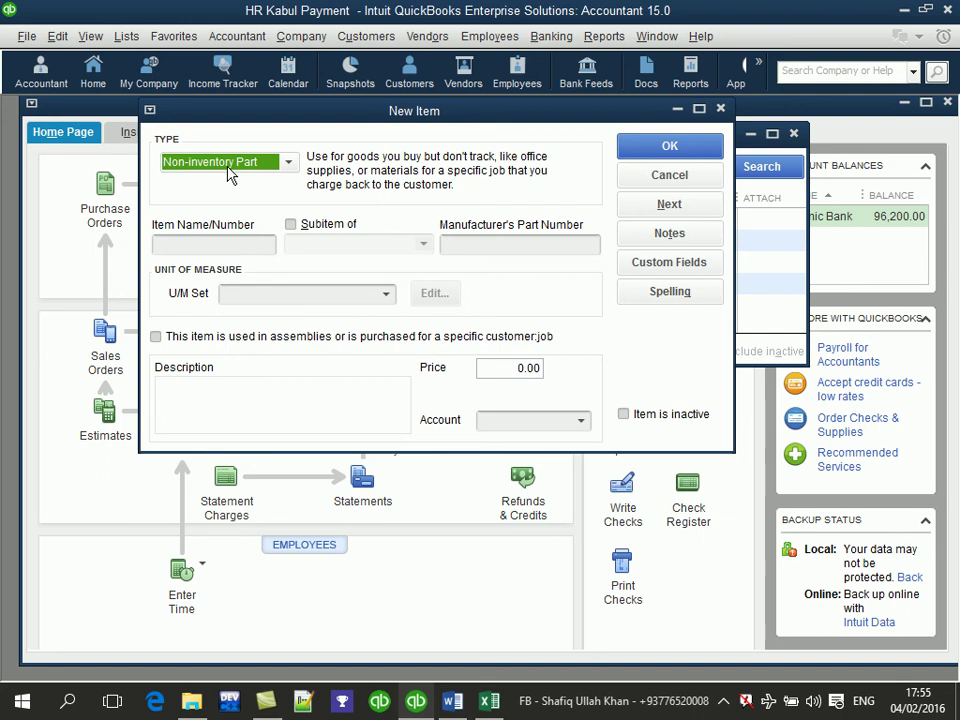
pyautogui.click(215, 246)
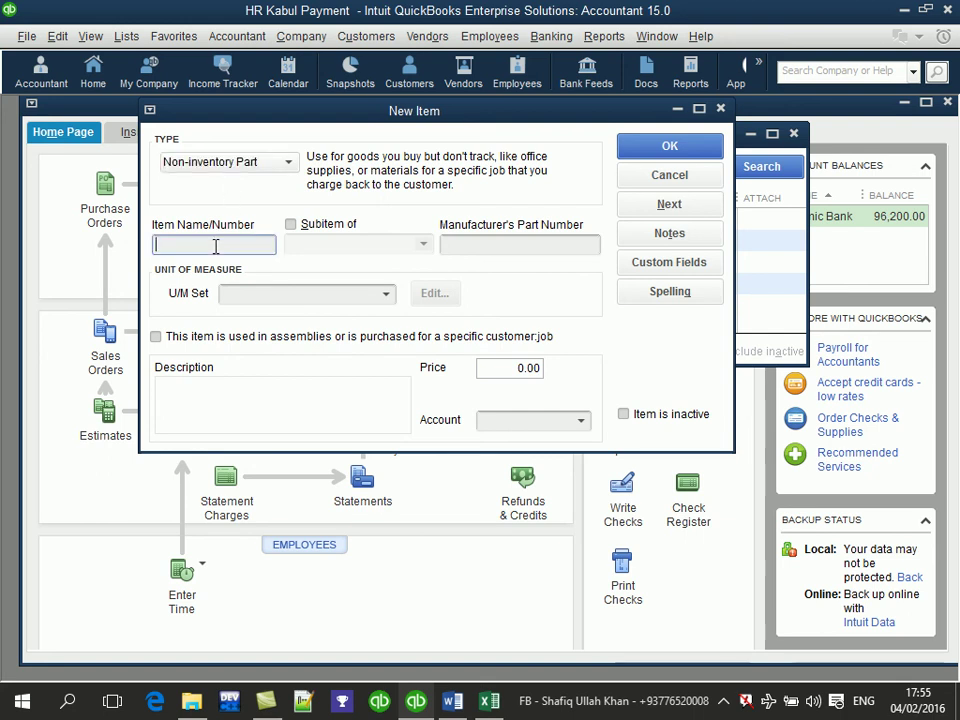
pyautogui.write('Computer')
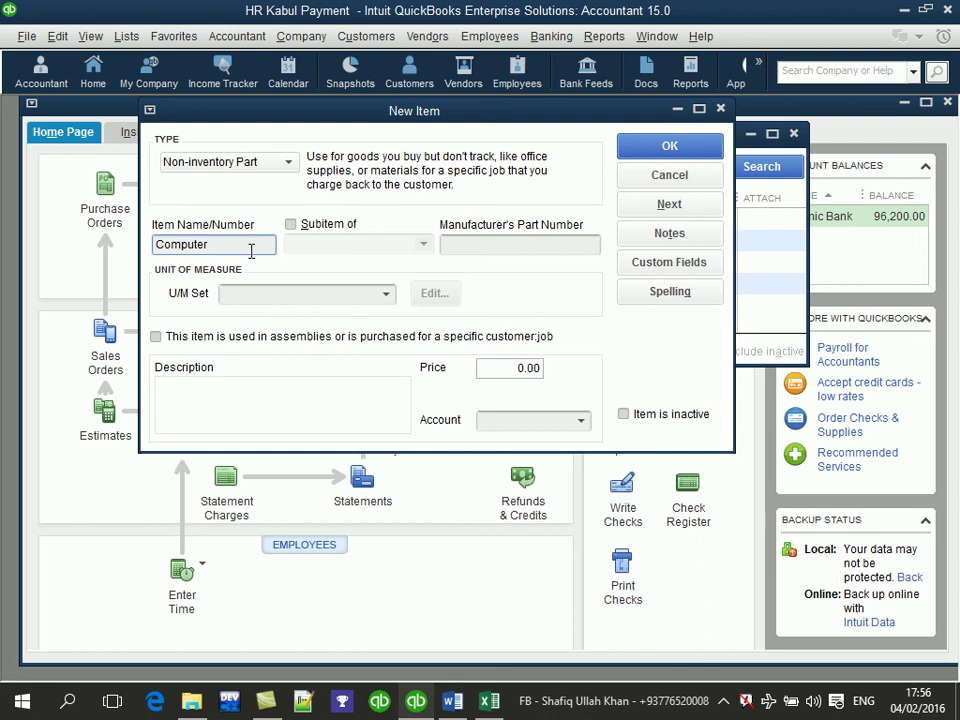
# Enter Toshiba computer as the Computer item's description and set its price to 12000
pyautogui.click(258, 402)
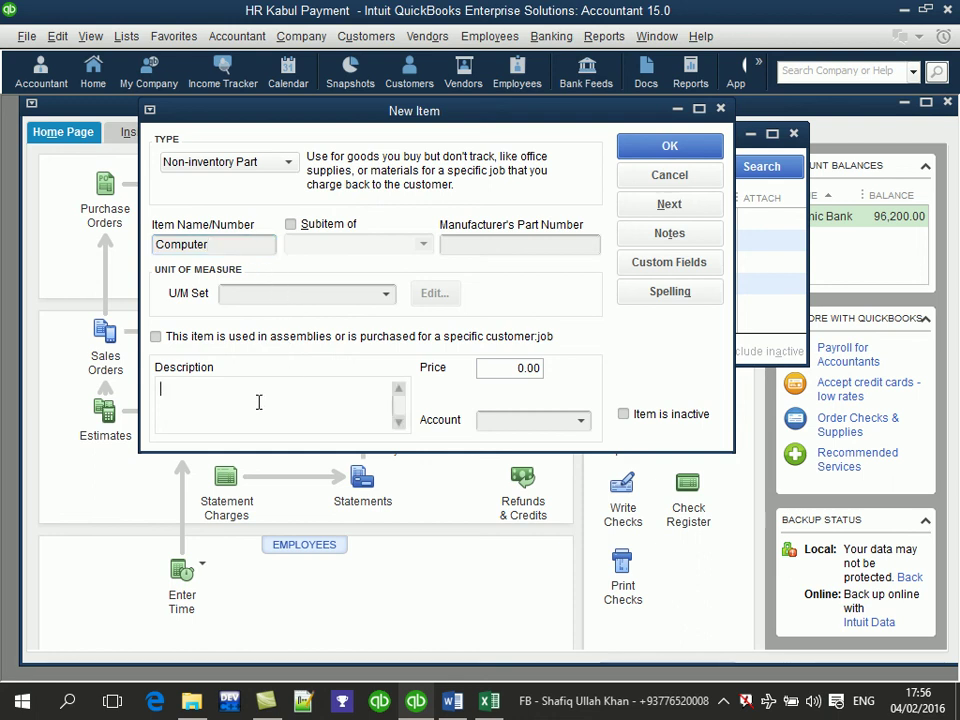
pyautogui.write('Toshiba computer')
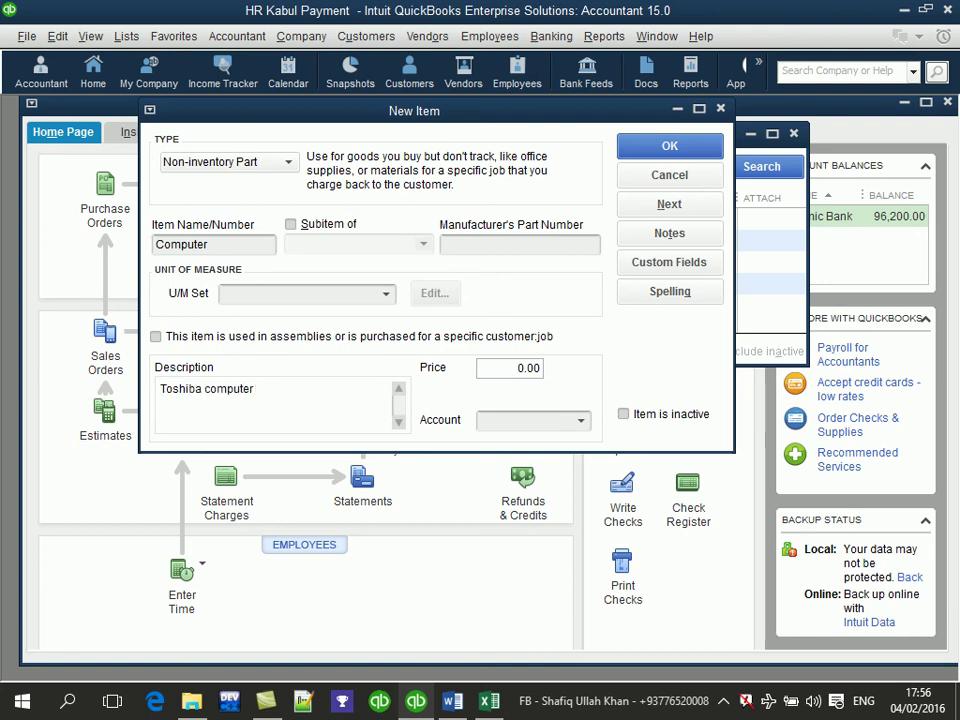
pyautogui.press('Tab')
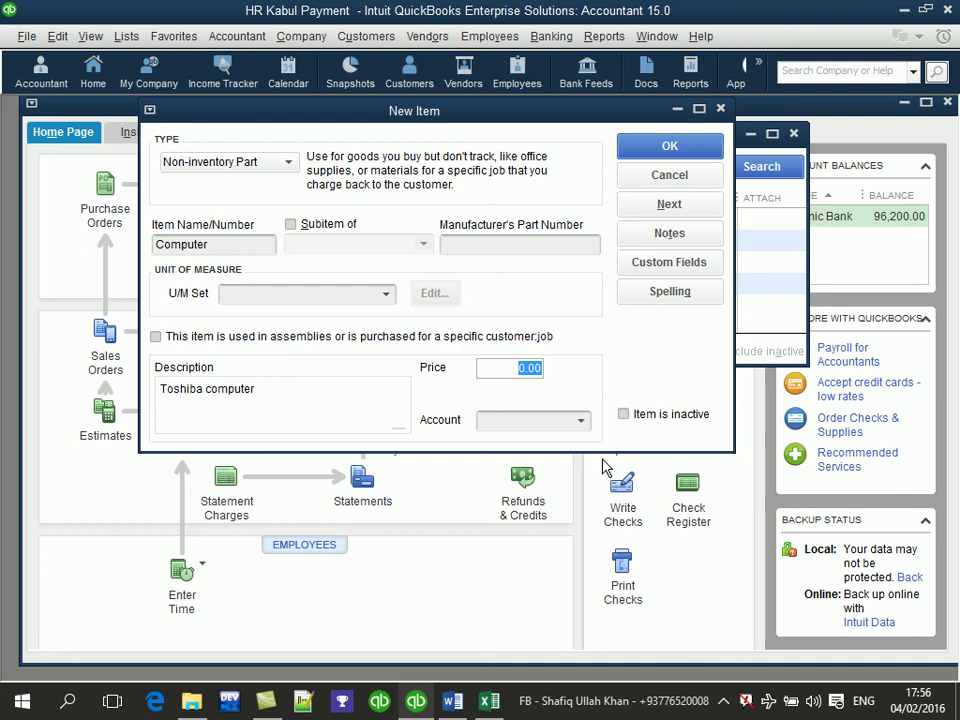
pyautogui.write('12000')
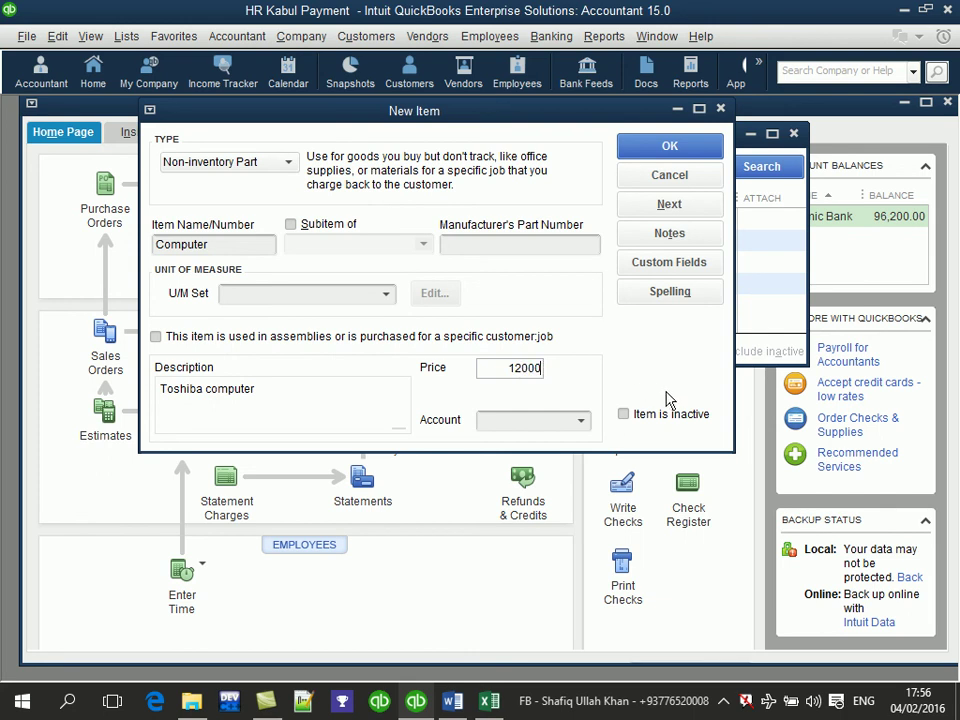
# Save the Computer item with Owners Equity as its account and close the Item List
pyautogui.click(672, 147)
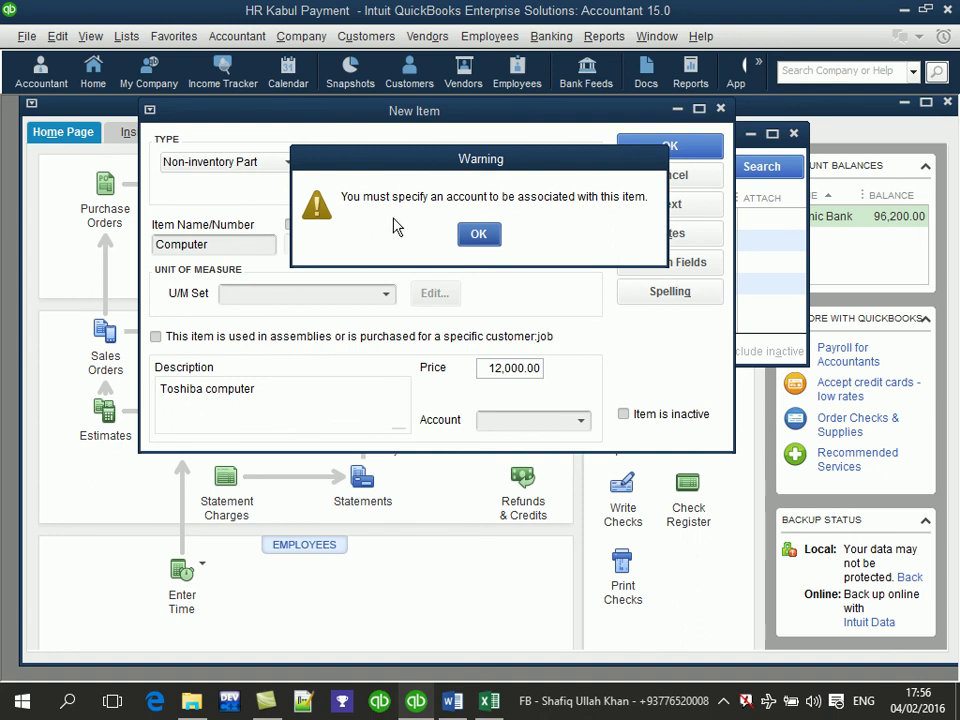
pyautogui.click(492, 238)
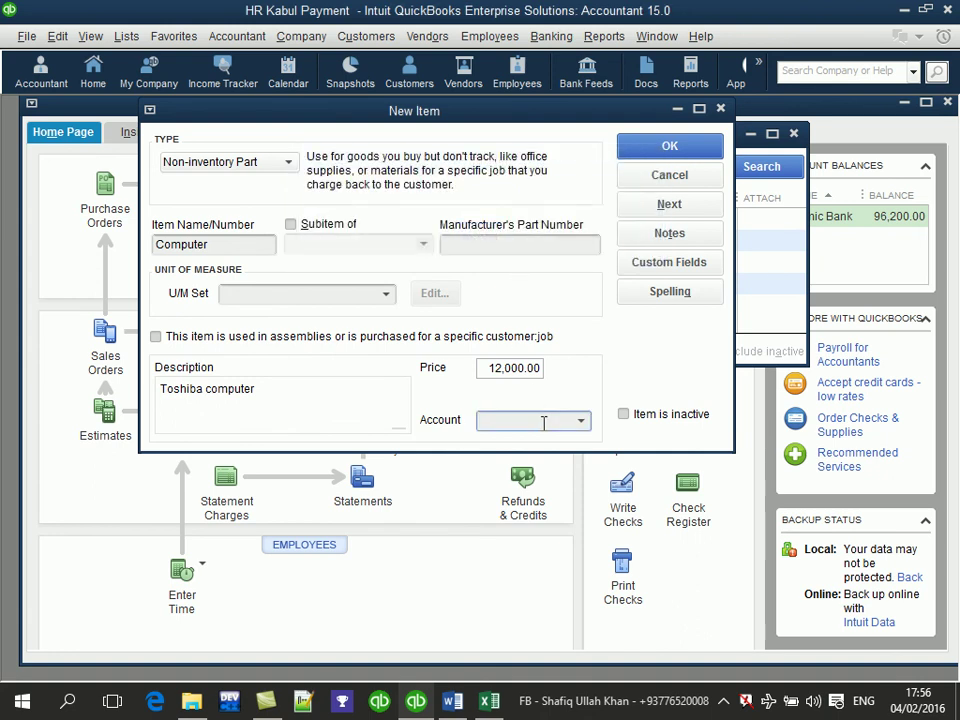
pyautogui.click(581, 422)
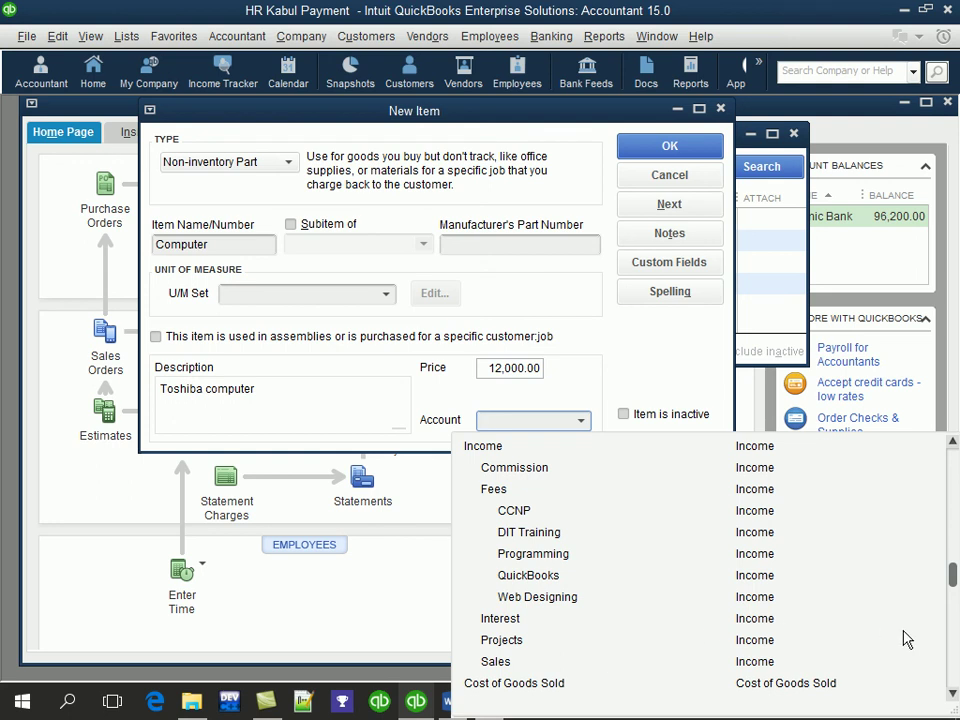
pyautogui.moveTo(945, 580); pyautogui.dragTo(925, 492)
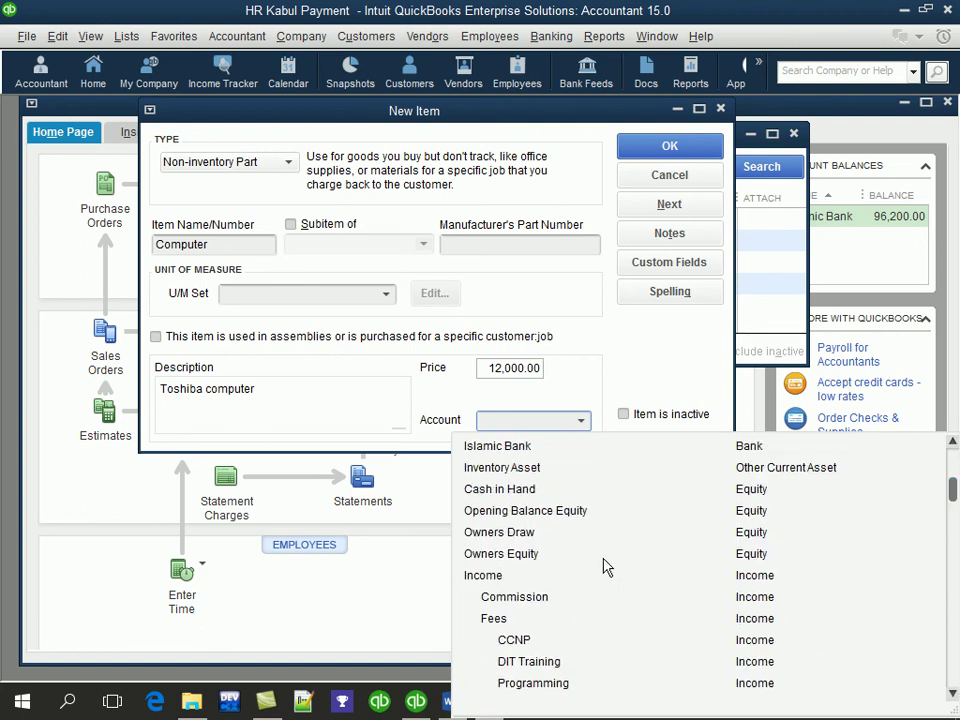
pyautogui.click(559, 555)
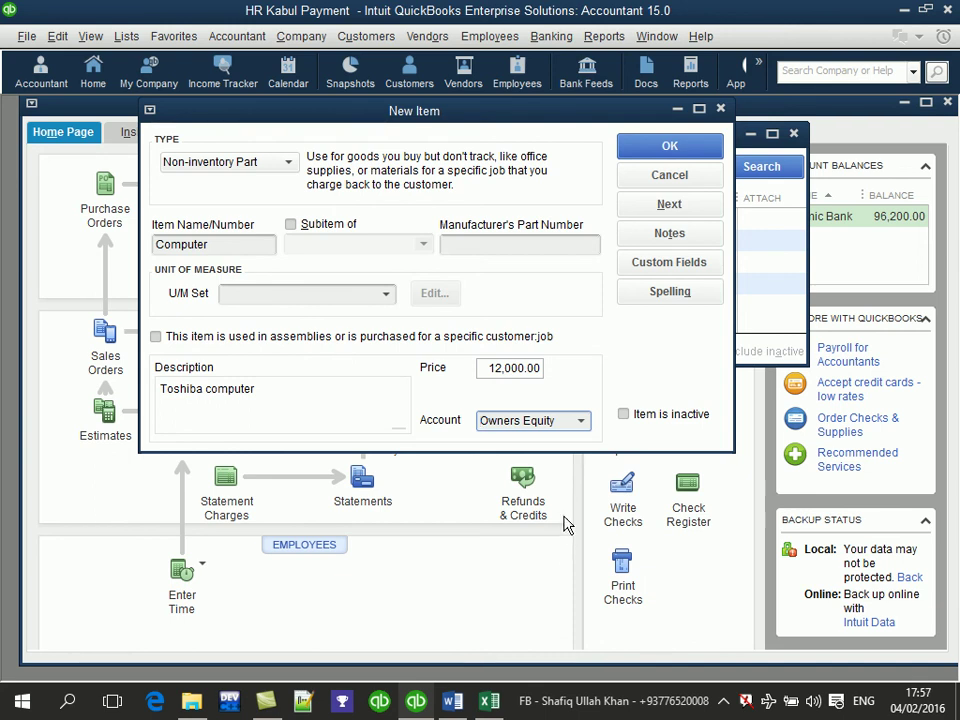
pyautogui.click(581, 421)
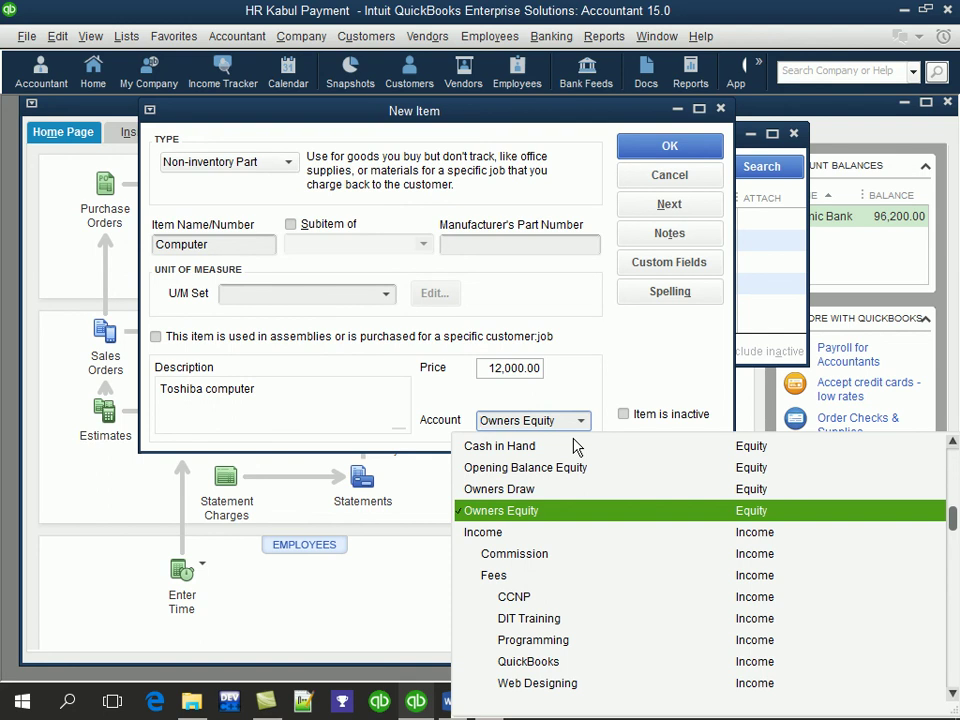
pyautogui.click(572, 349)
pyautogui.click(645, 146)
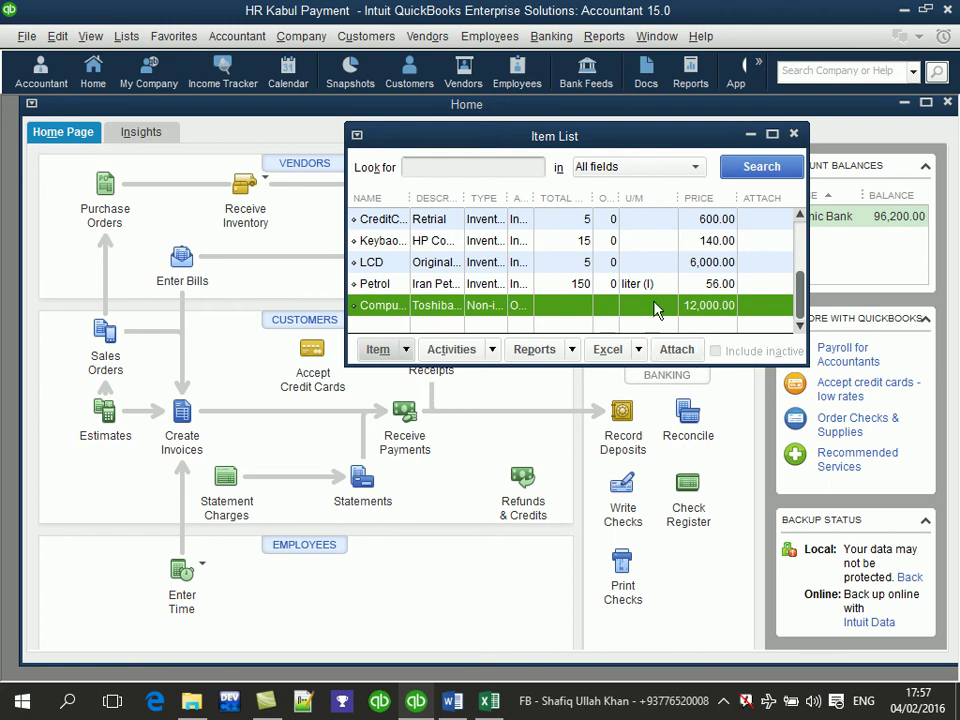
pyautogui.click(793, 133)
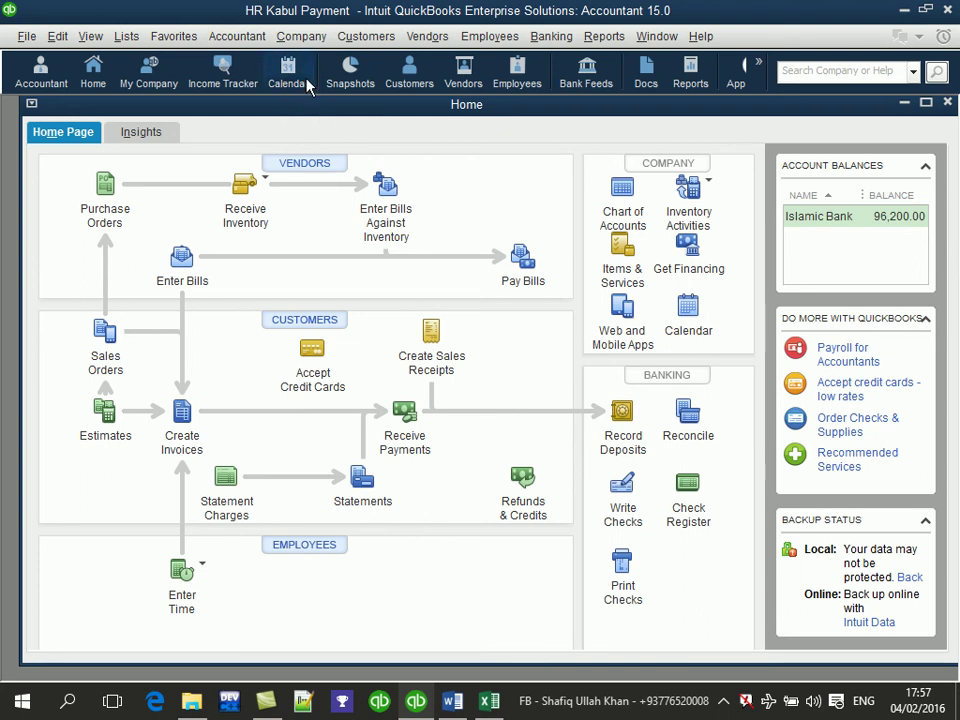
pyautogui.click(344, 36)
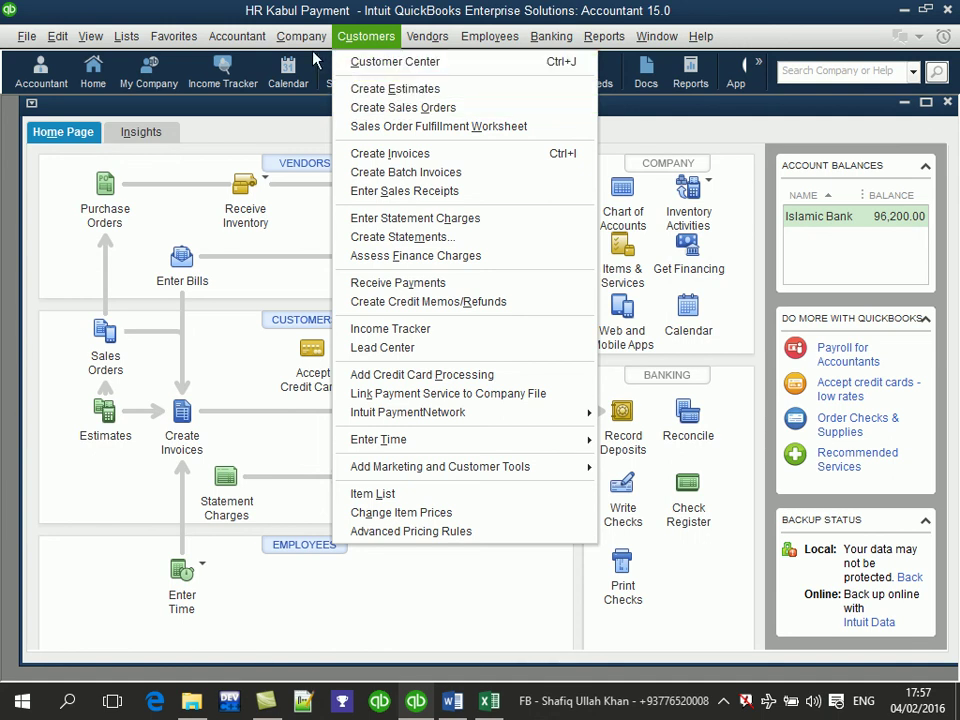
pyautogui.moveTo(425, 36)
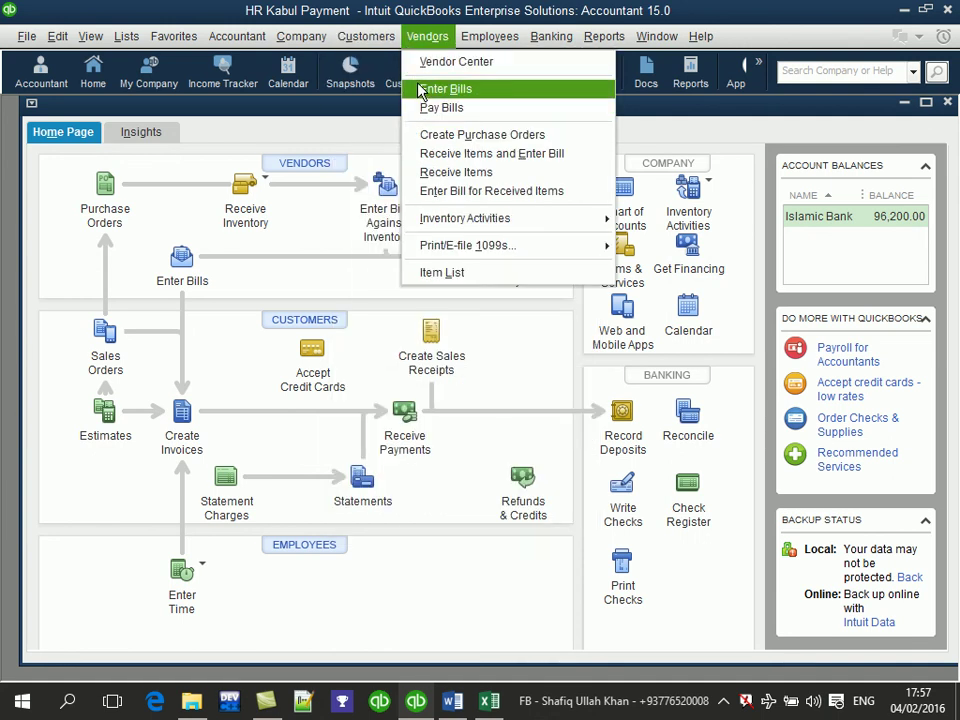
pyautogui.moveTo(210, 36)
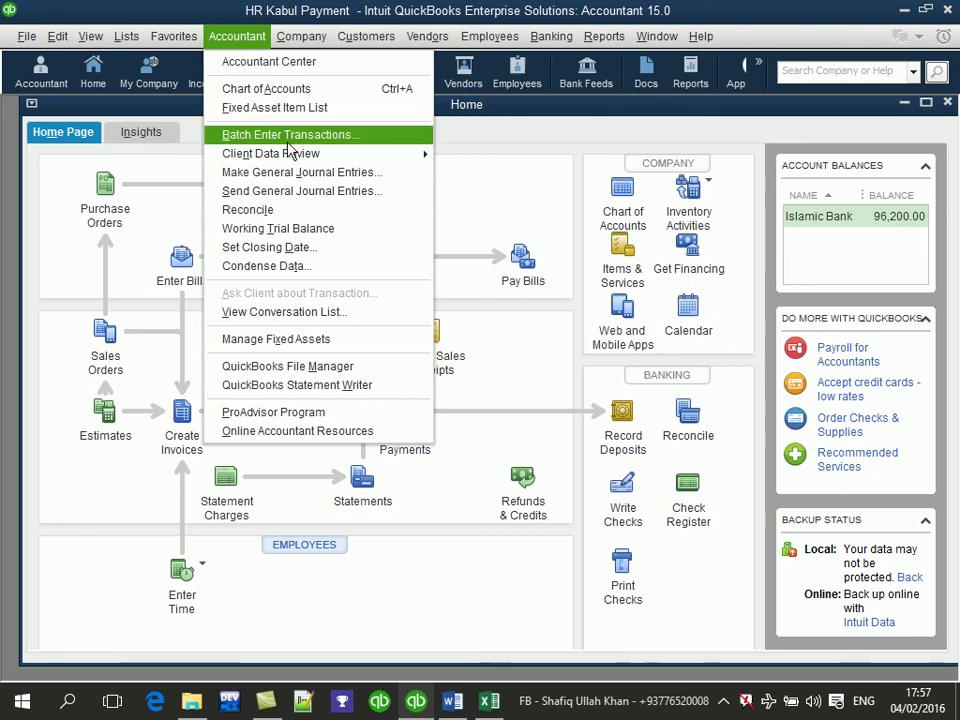
pyautogui.click(456, 122)
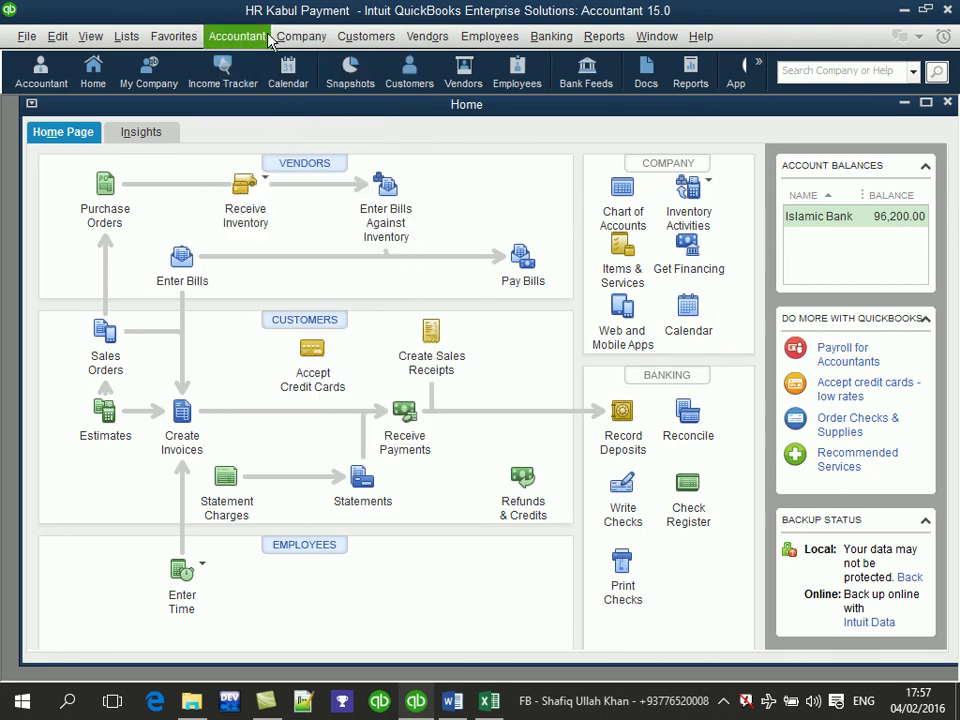